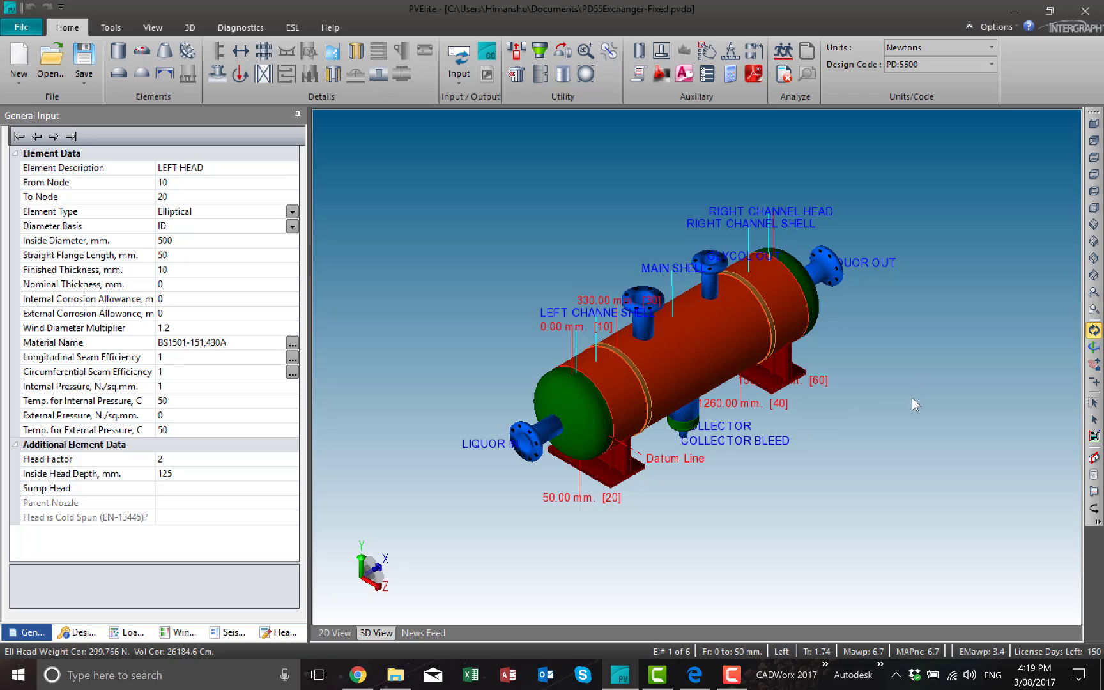
Reveal the Inventor Plugin for PV Elite download under Freeware Tools and Utilities, then return to PV Elite
{"action": "left_click", "coordinate": [695, 676]}
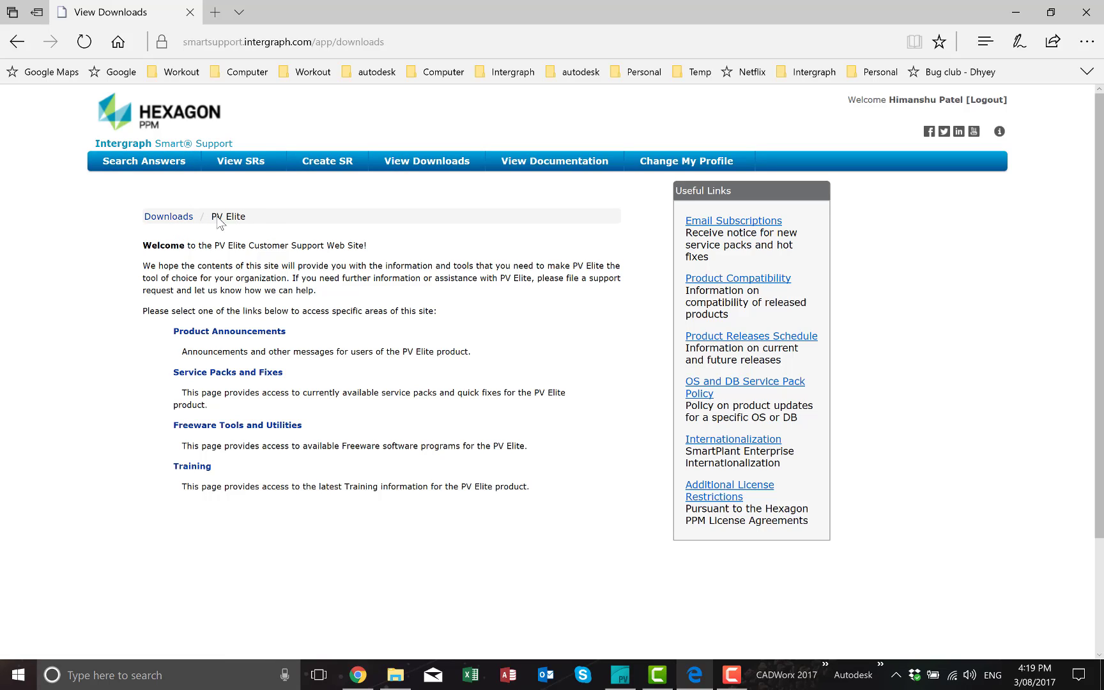
{"action": "left_click", "coordinate": [216, 426]}
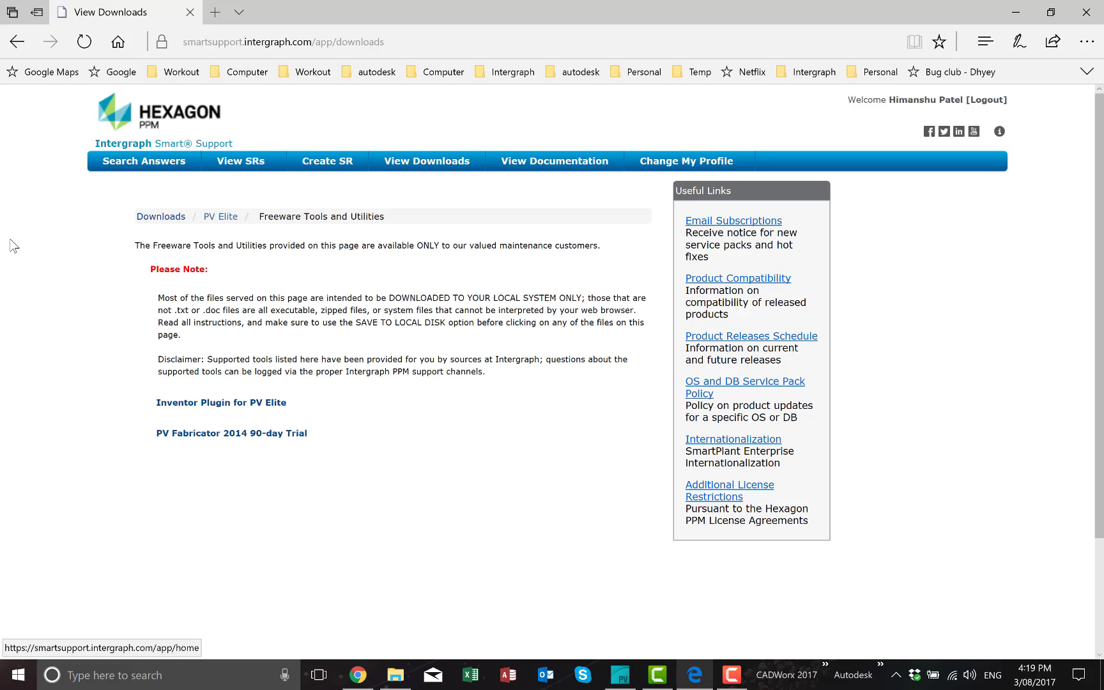
{"action": "left_click", "coordinate": [157, 403]}
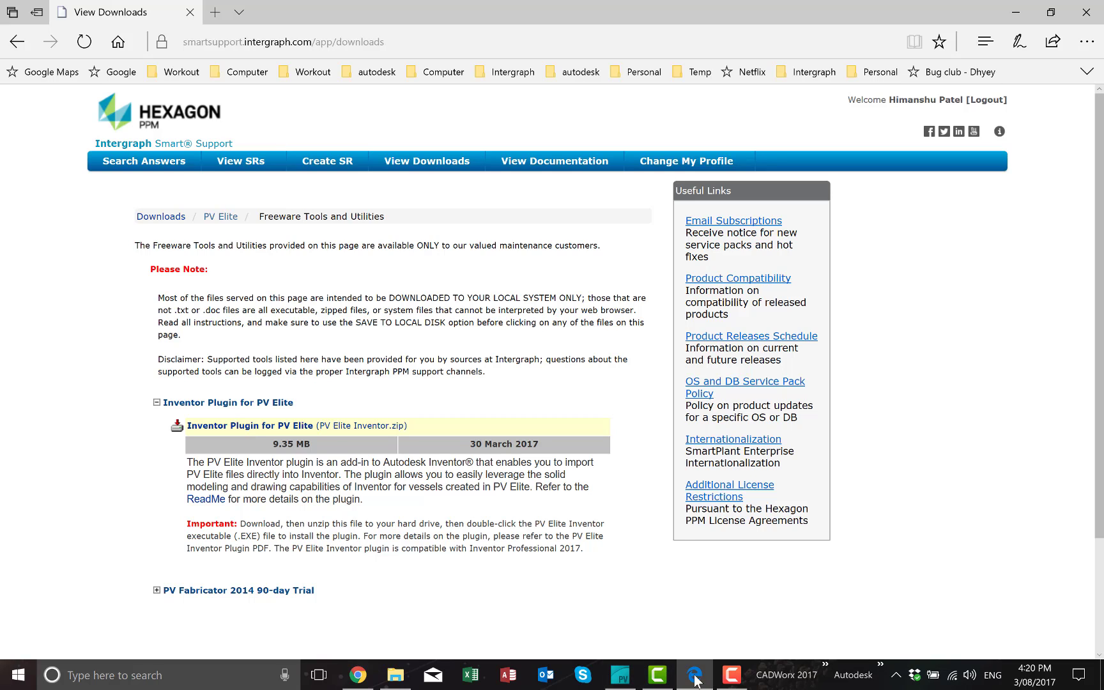
{"action": "left_click", "coordinate": [619, 671]}
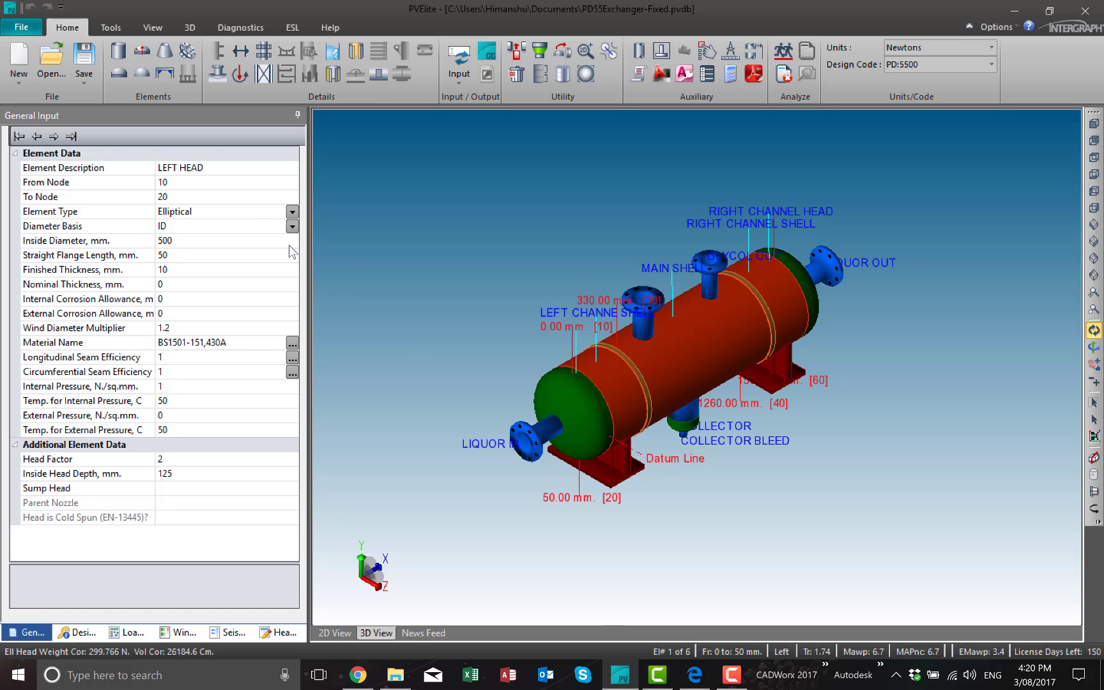
Cancel saving the exchanger model and launch Autodesk Inventor Professional 2017
{"action": "left_click", "coordinate": [94, 76]}
{"action": "left_click", "coordinate": [107, 101]}
{"action": "left_click", "coordinate": [792, 478]}
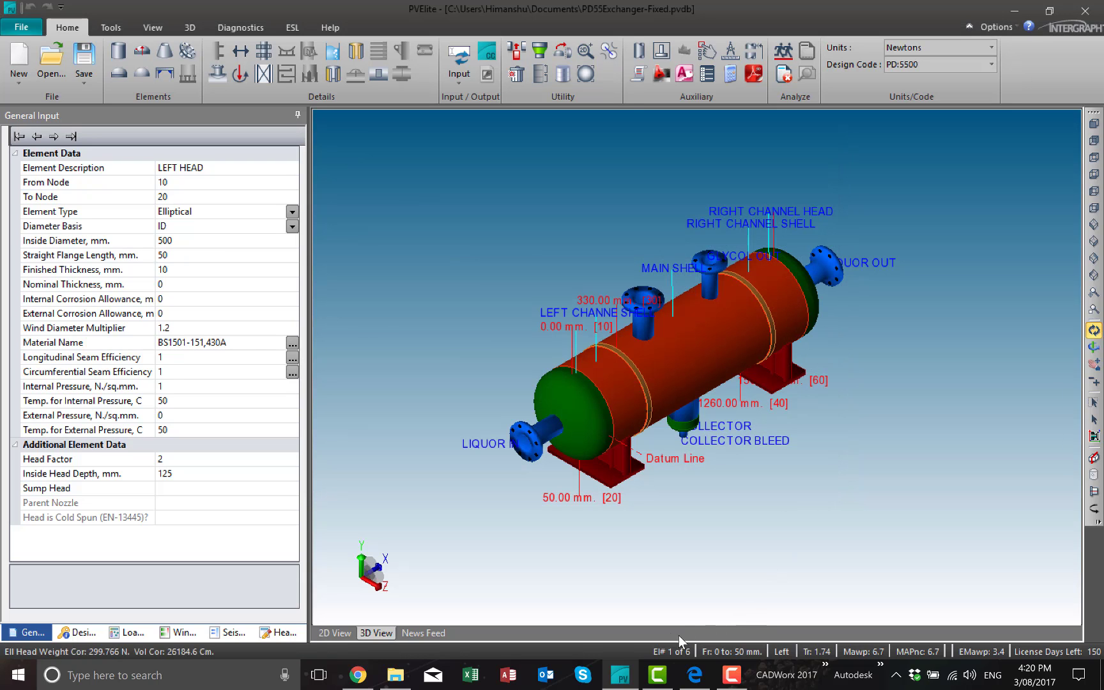
{"action": "left_click", "coordinate": [880, 669]}
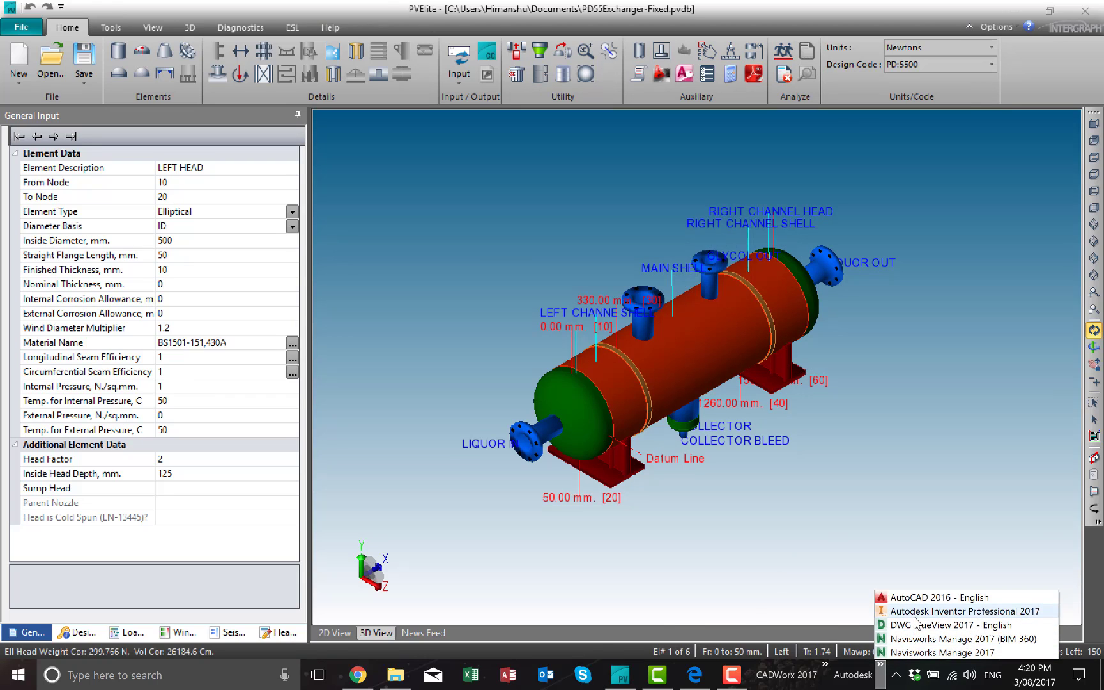
{"action": "left_click", "coordinate": [952, 610]}
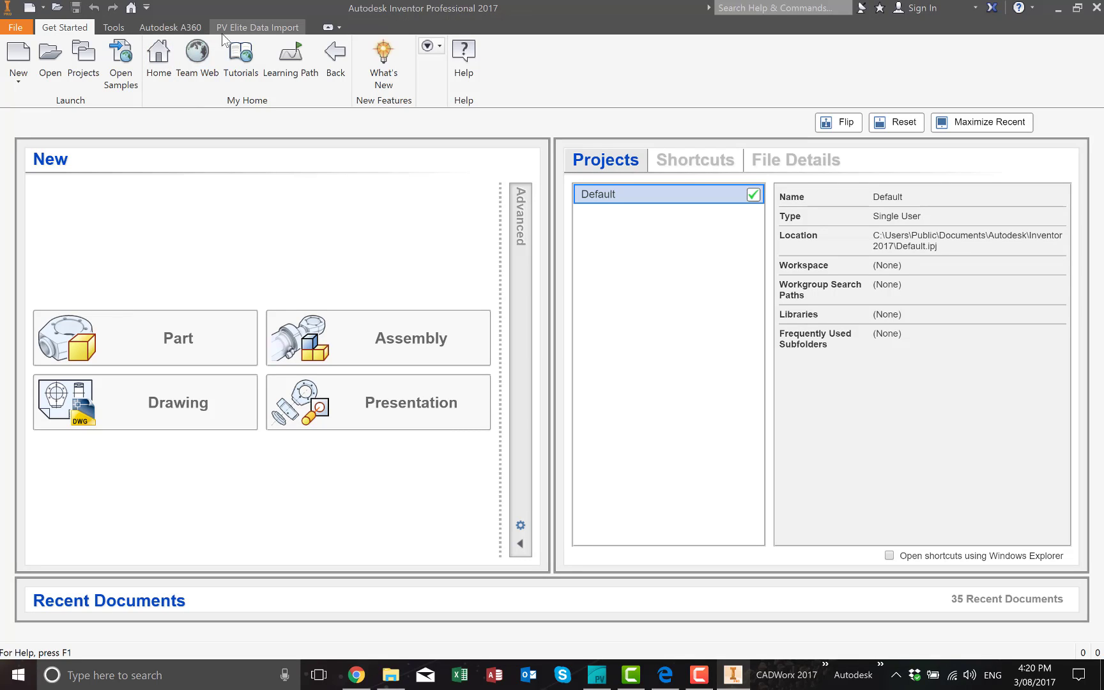
Load the PD55Exchanger-Fixed file from Documents through the PV Elite Data Import plugin
{"action": "left_click", "coordinate": [281, 28]}
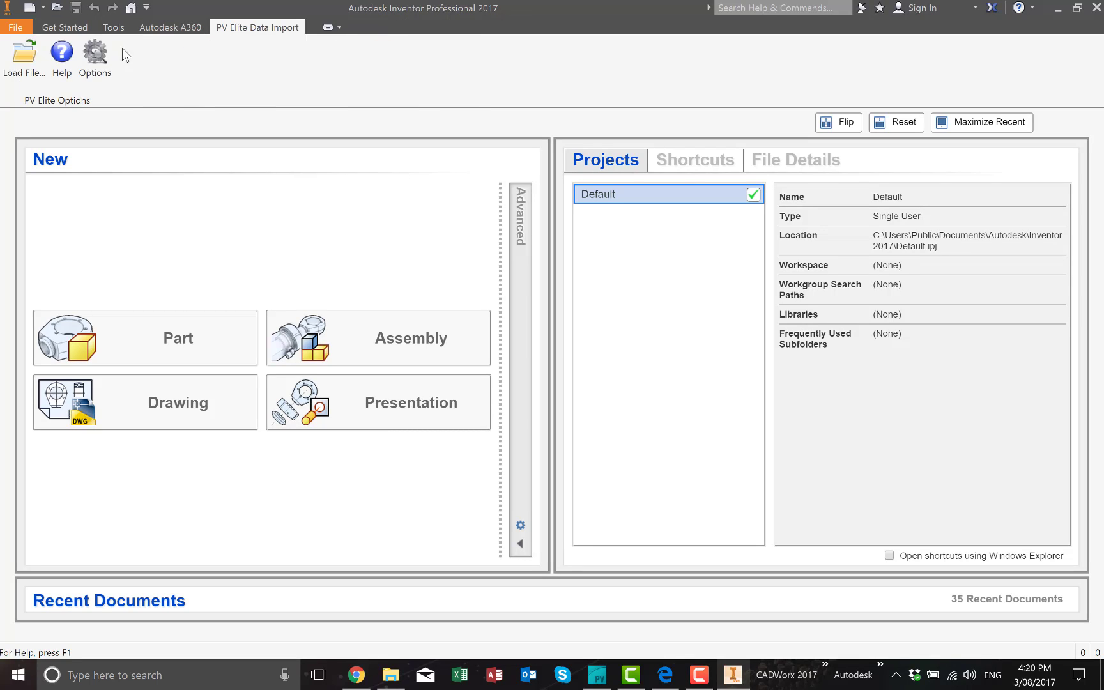
{"action": "left_click", "coordinate": [93, 64]}
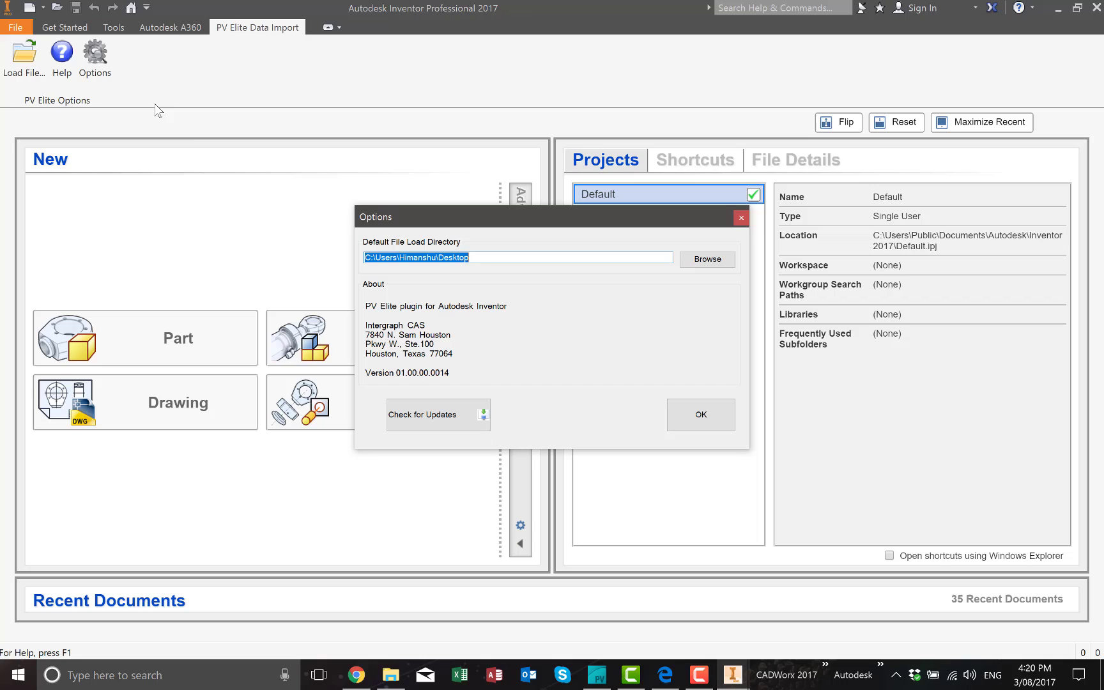
{"action": "left_click", "coordinate": [702, 421]}
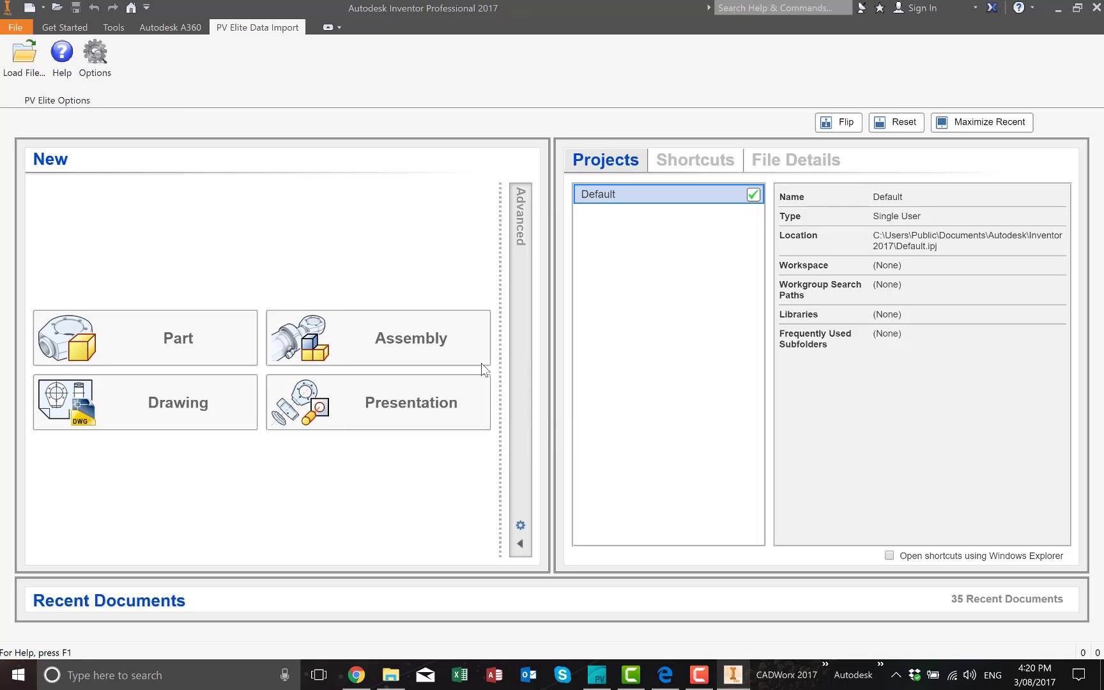
{"action": "left_click", "coordinate": [24, 57]}
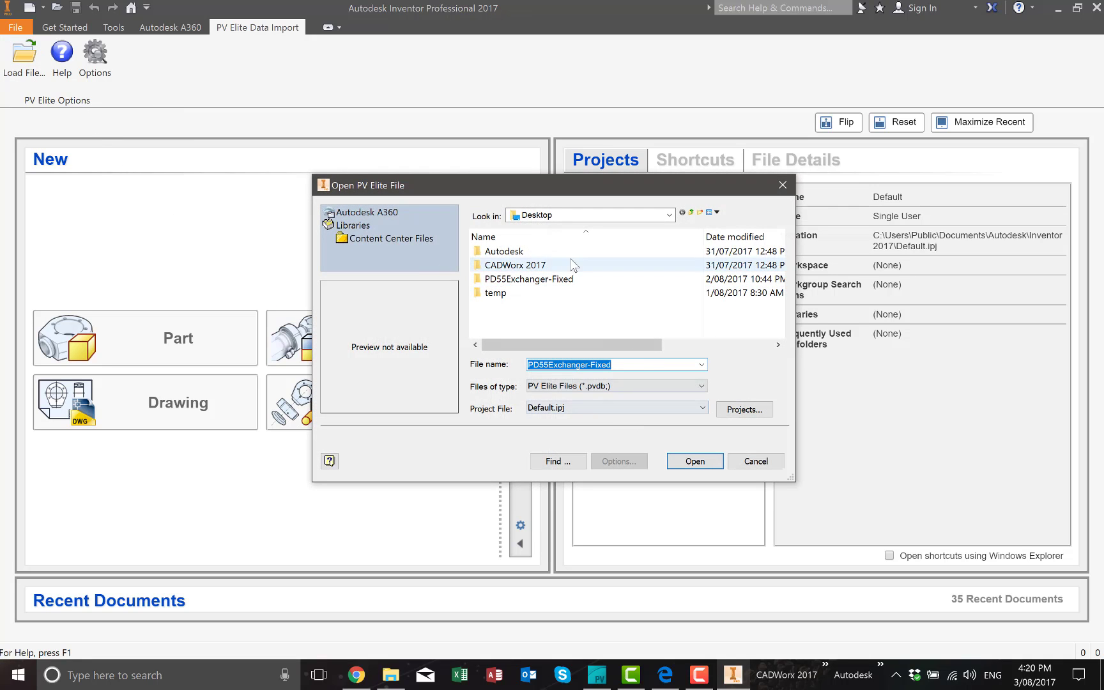
{"action": "left_click", "coordinate": [543, 215]}
{"action": "left_click", "coordinate": [544, 215]}
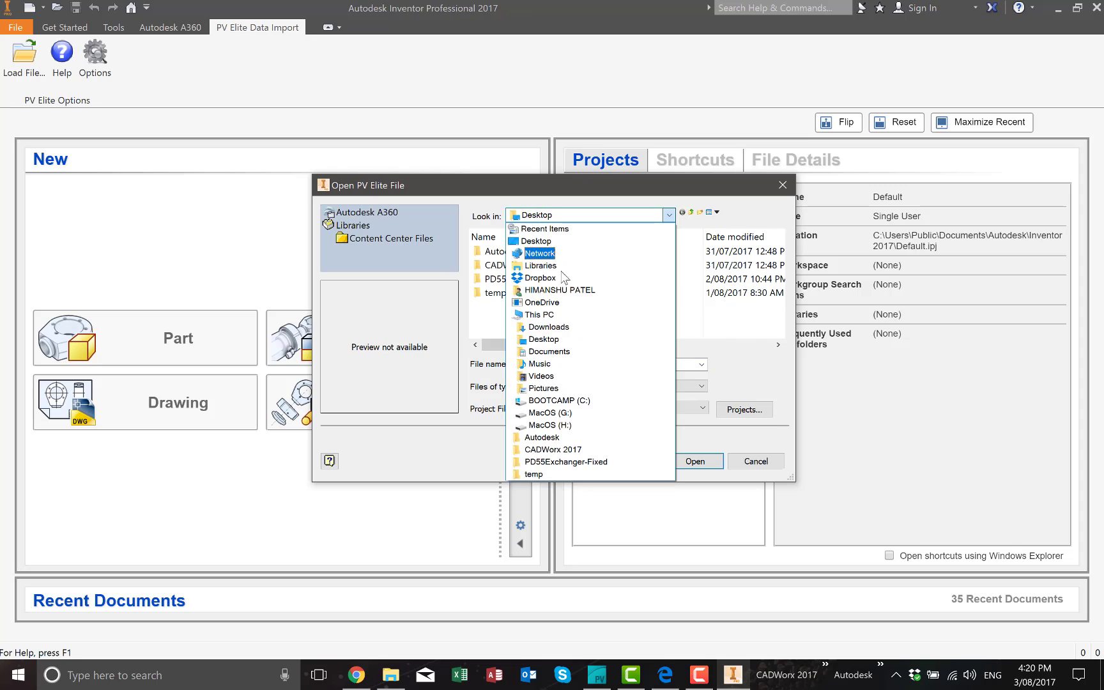
{"action": "left_click", "coordinate": [599, 349]}
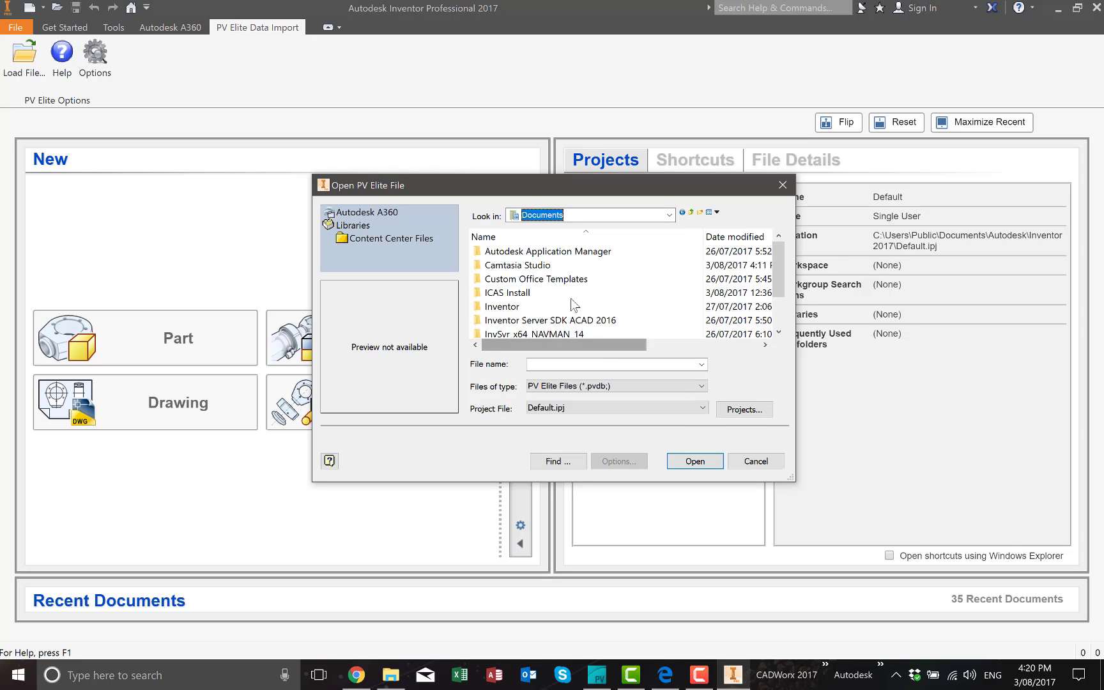
{"action": "scroll", "coordinate": [569, 239], "scroll_direction": "down", "scroll_amount": 1}
{"action": "double_click", "coordinate": [536, 320]}
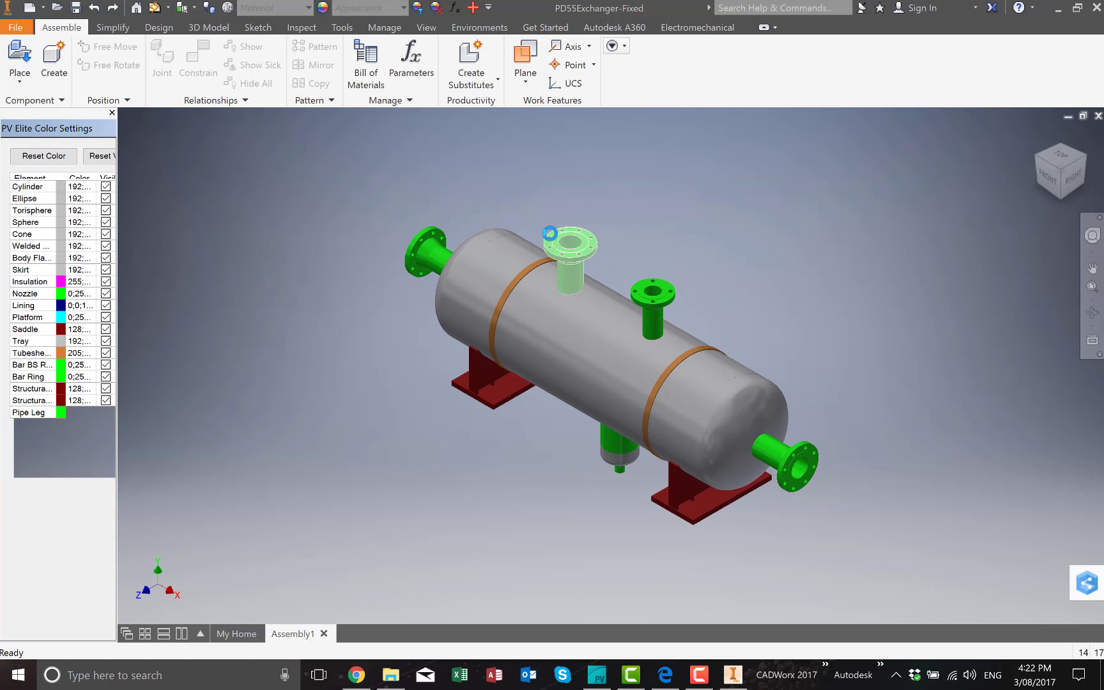
Close the colour panel and review the top nozzle's custom iProperties, noting Flange Class 150.0
{"action": "left_click", "coordinate": [112, 112]}
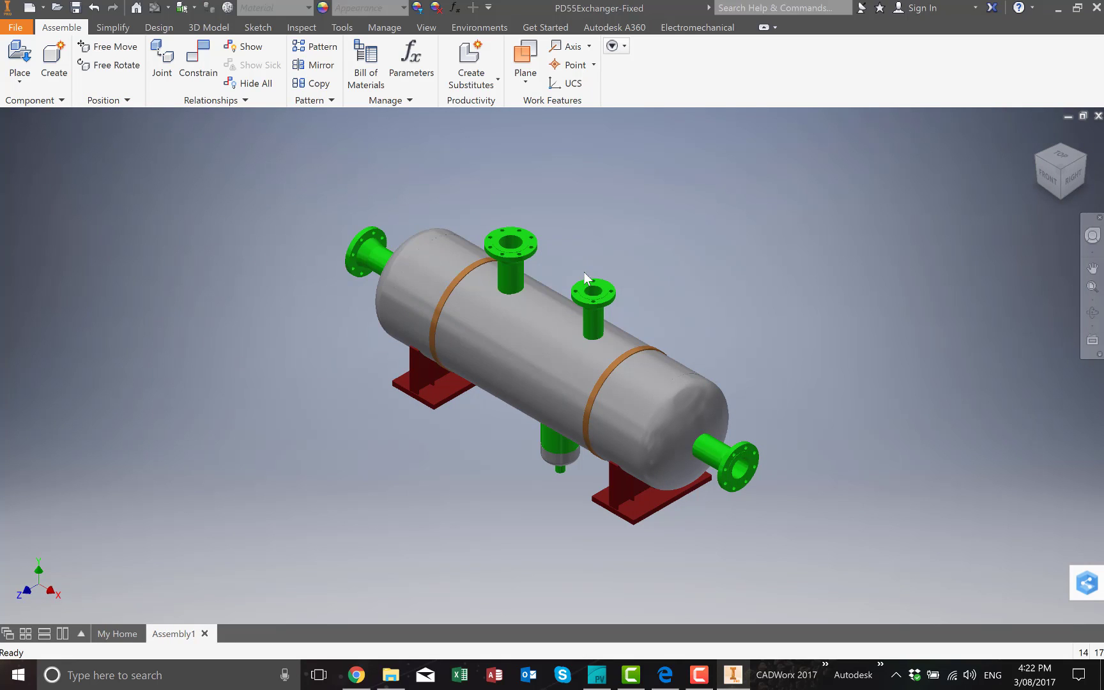
{"action": "left_click", "coordinate": [523, 261]}
{"action": "right_click", "coordinate": [523, 261]}
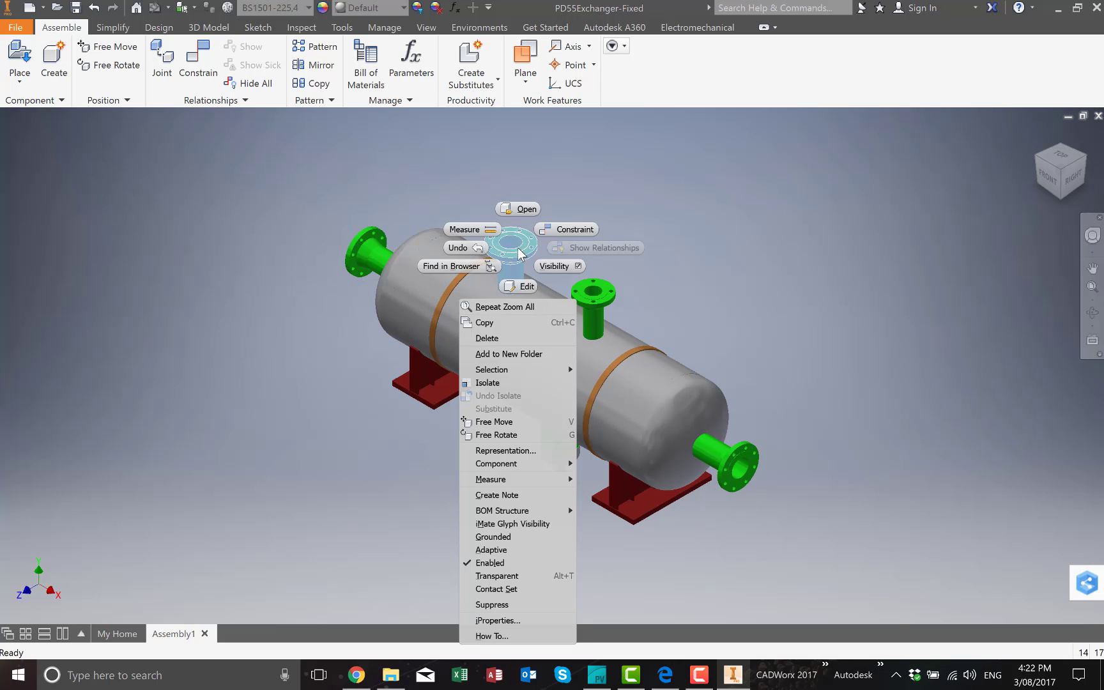
{"action": "left_click", "coordinate": [499, 620]}
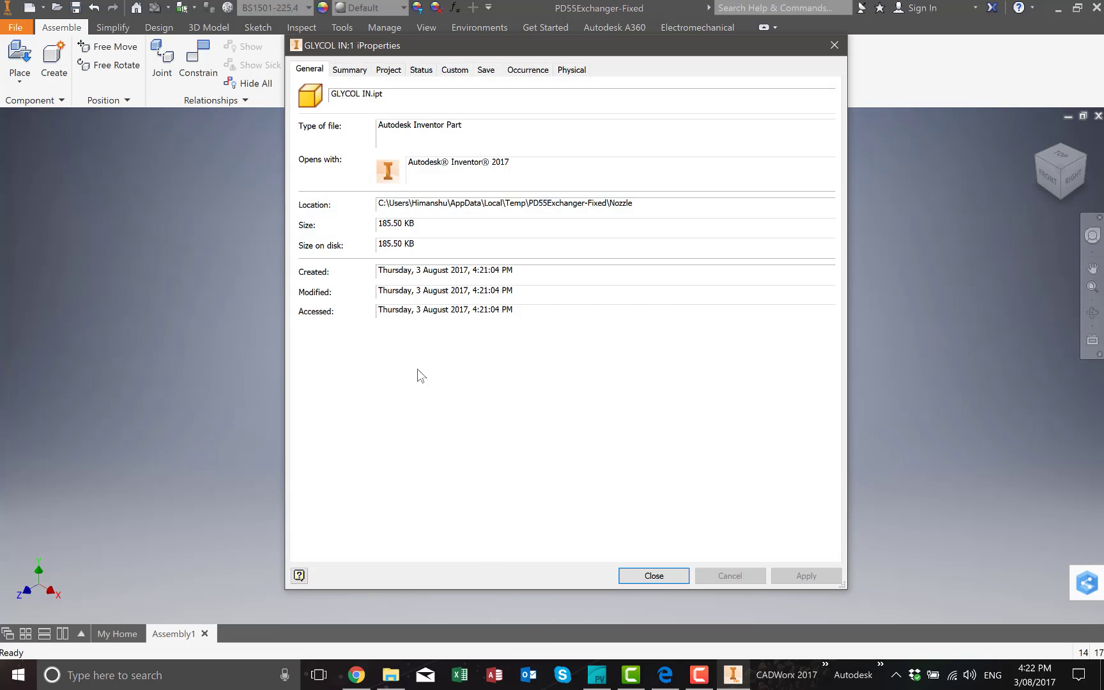
{"action": "left_click", "coordinate": [455, 70]}
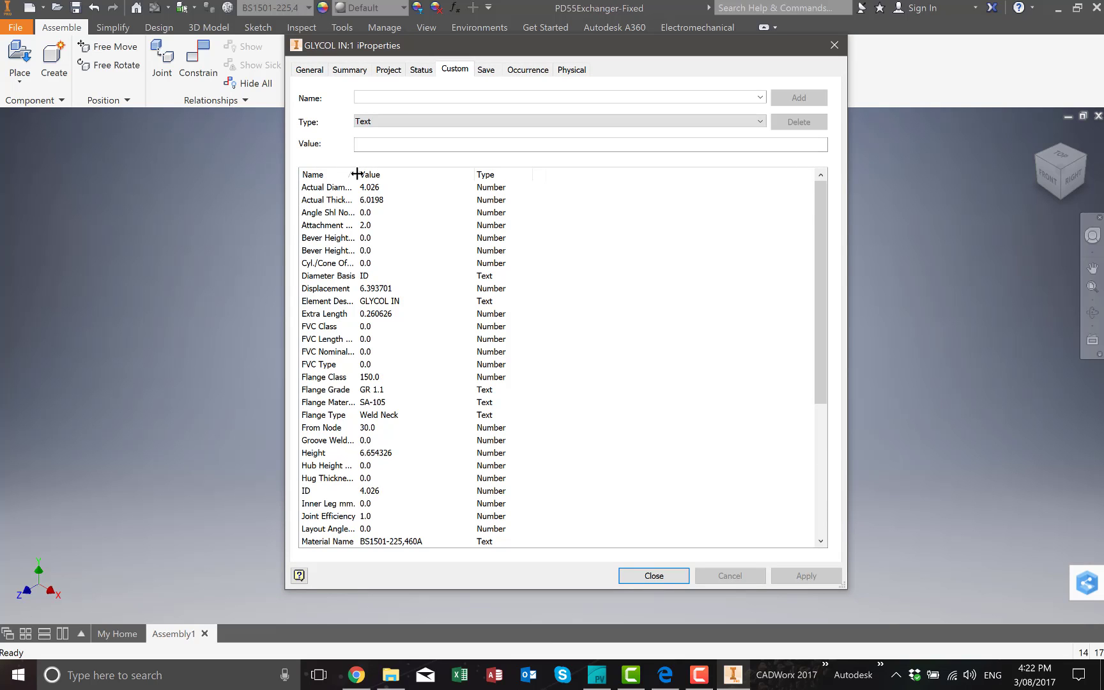
{"action": "left_click_drag", "start_coordinate": [356, 177], "coordinate": [415, 179]}
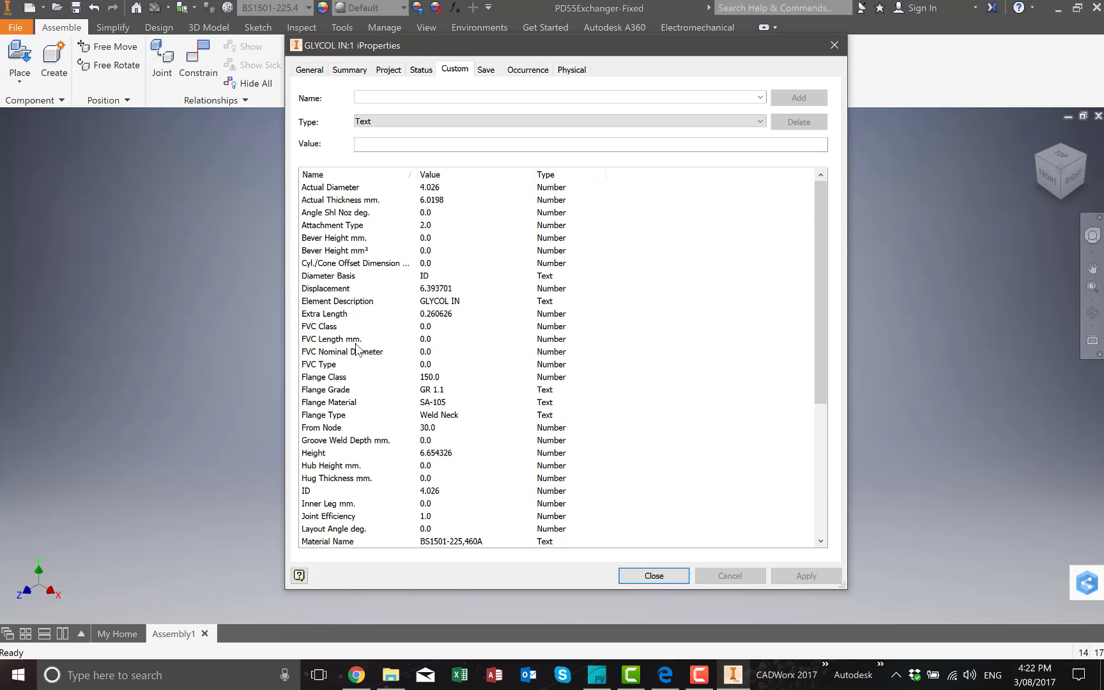
{"action": "left_click", "coordinate": [326, 378]}
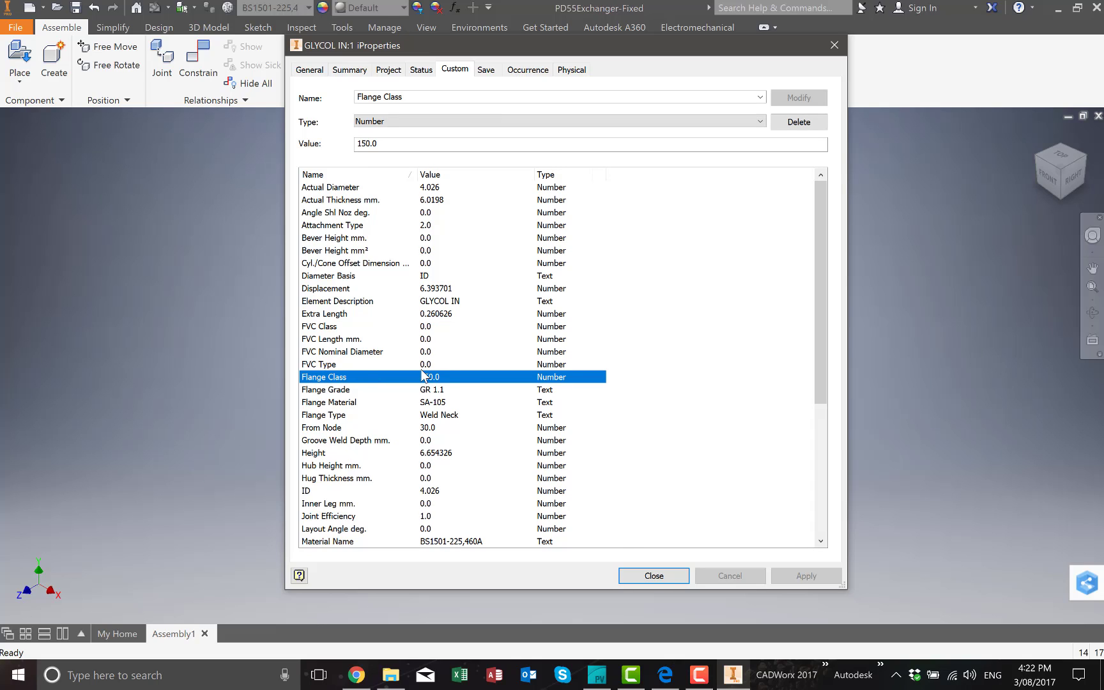
{"action": "left_click", "coordinate": [658, 576]}
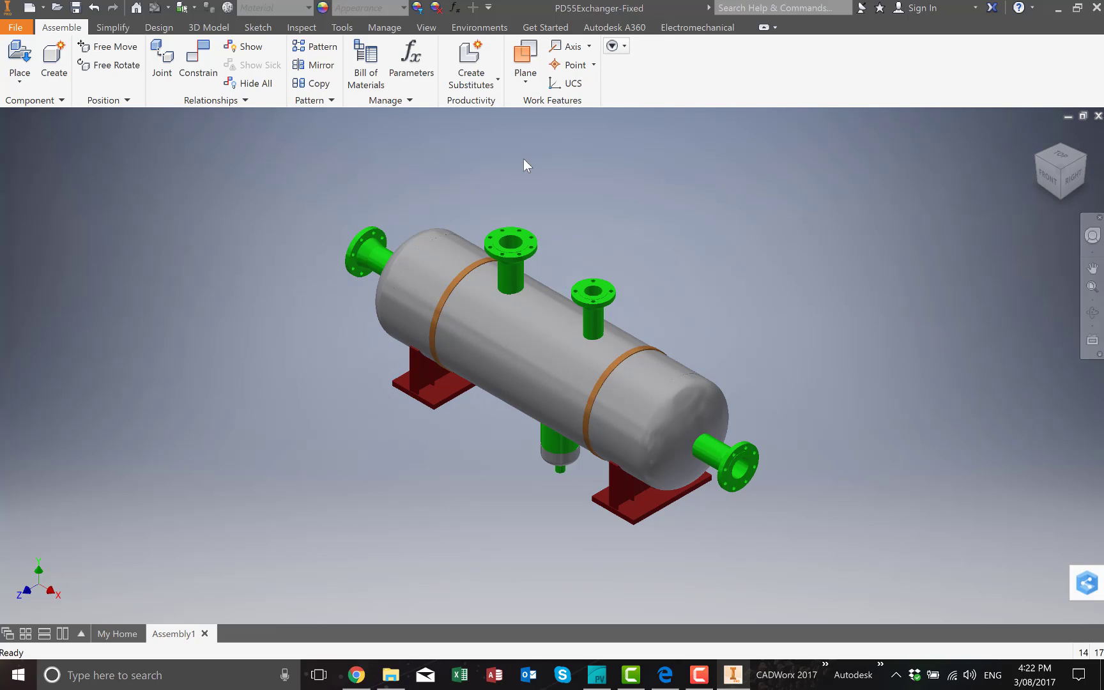
Create a new drawing, then save the assembly over PD55Exchanger-Fixed.iam and return to Drawing1
{"action": "left_click", "coordinate": [43, 7]}
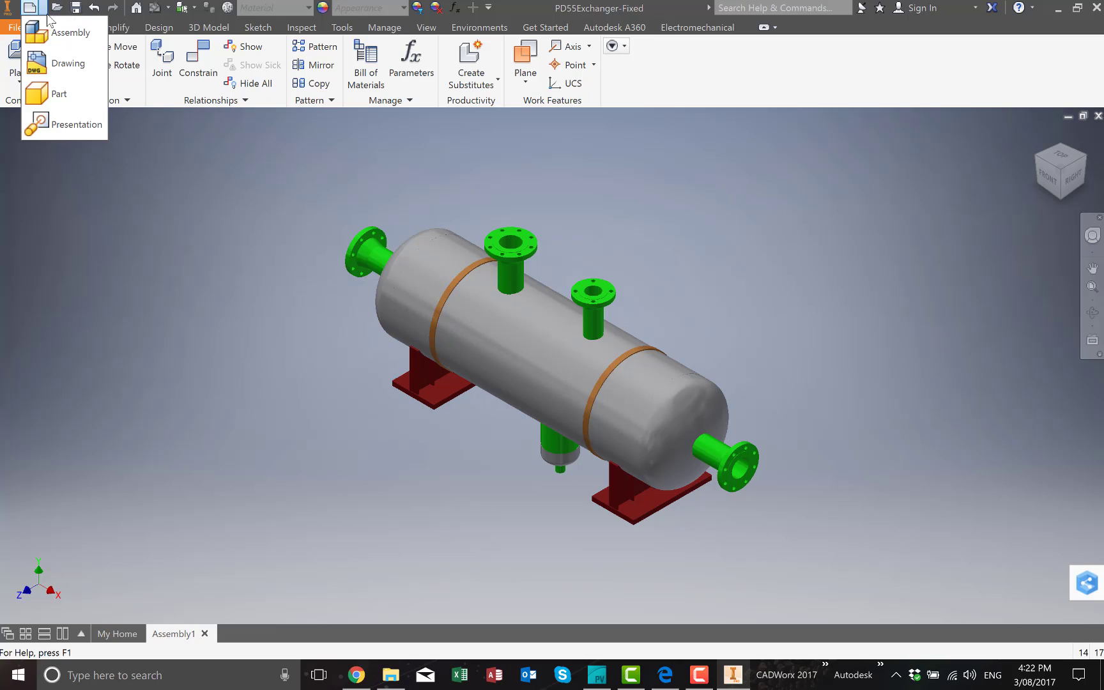
{"action": "left_click", "coordinate": [60, 66]}
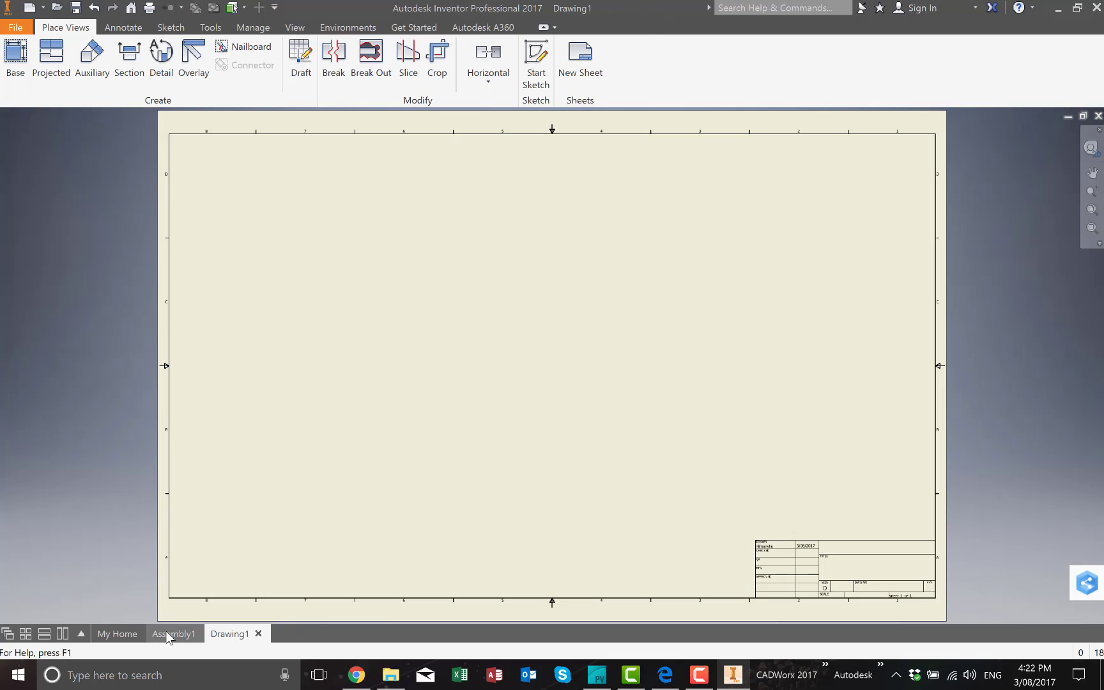
{"action": "left_click", "coordinate": [173, 633]}
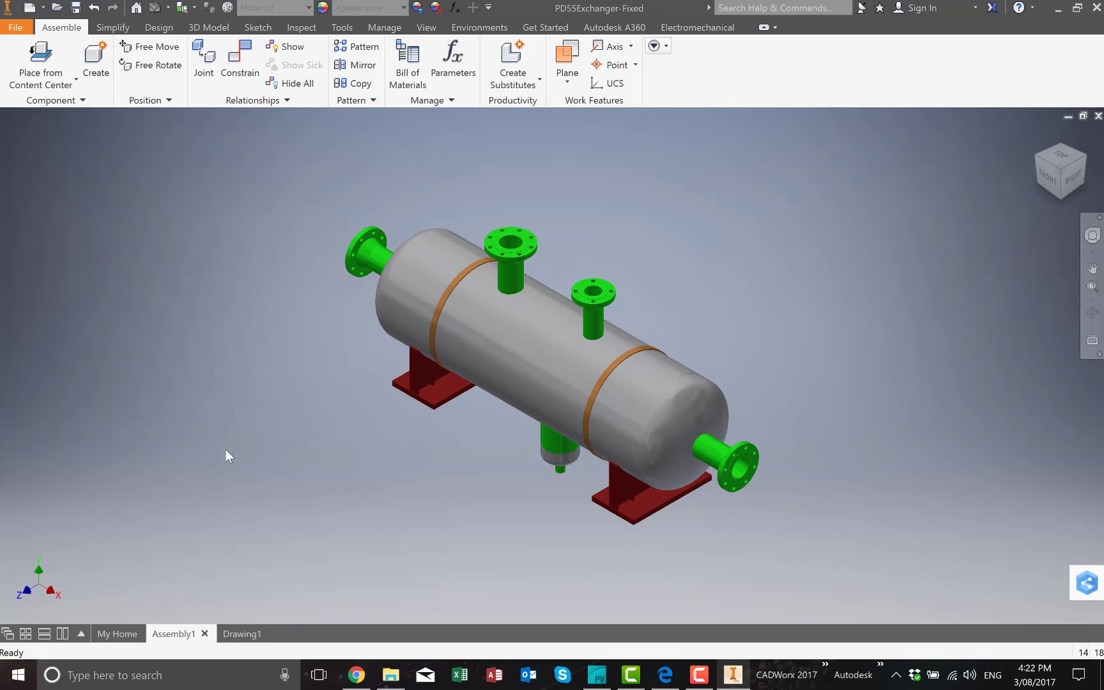
{"action": "left_click", "coordinate": [76, 8]}
{"action": "left_click", "coordinate": [546, 323]}
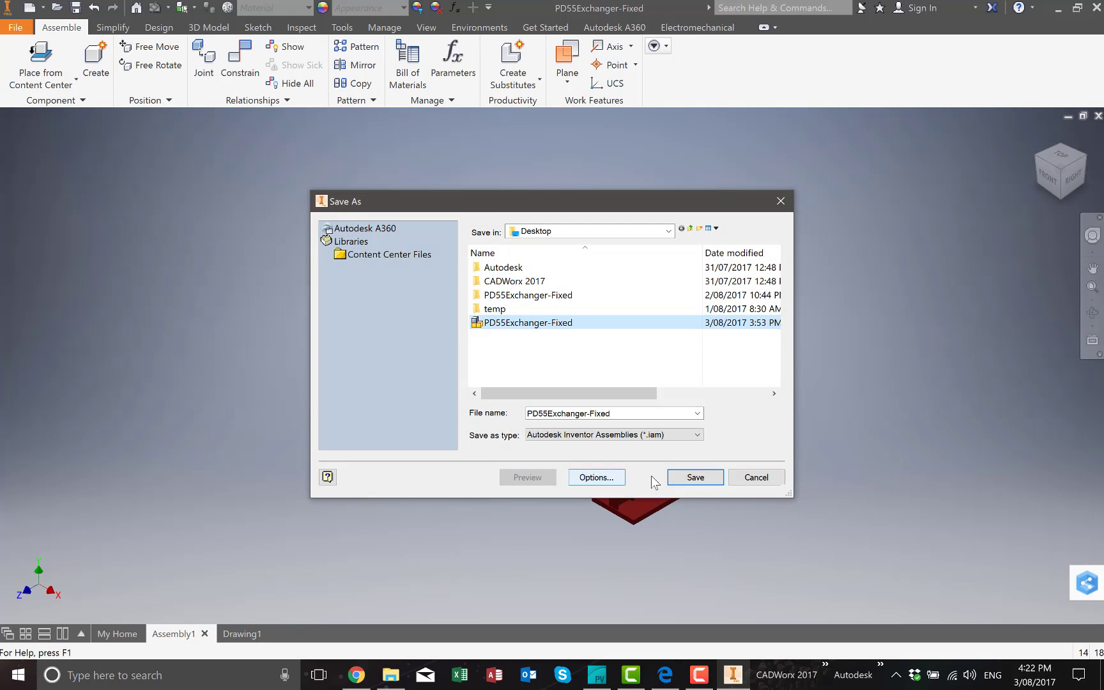
{"action": "left_click", "coordinate": [695, 477]}
{"action": "left_click", "coordinate": [604, 340]}
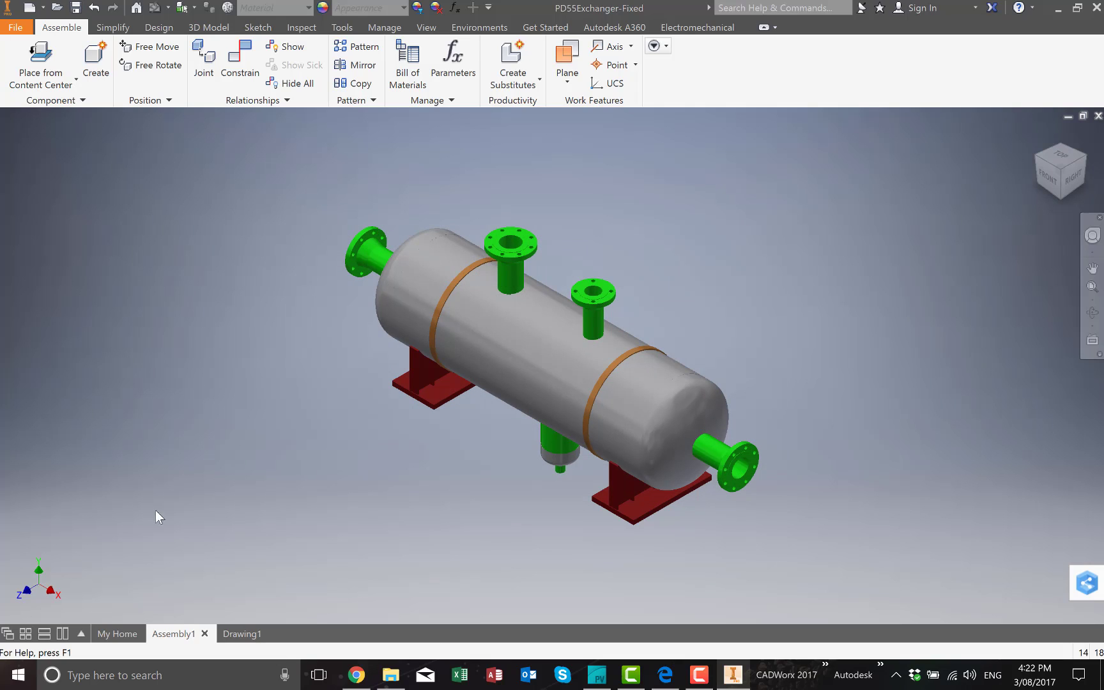
{"action": "left_click", "coordinate": [286, 631]}
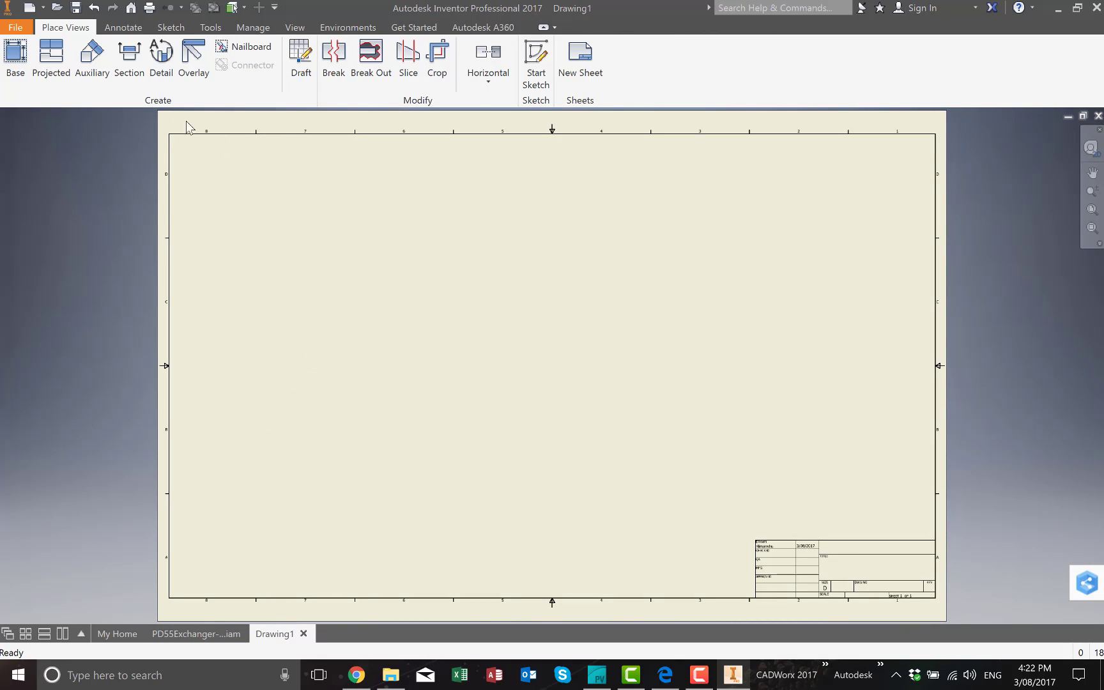
Place a 1/10-scale front base view of PD55Exchanger-Fixed at the sheet's upper centre
{"action": "left_click", "coordinate": [19, 74]}
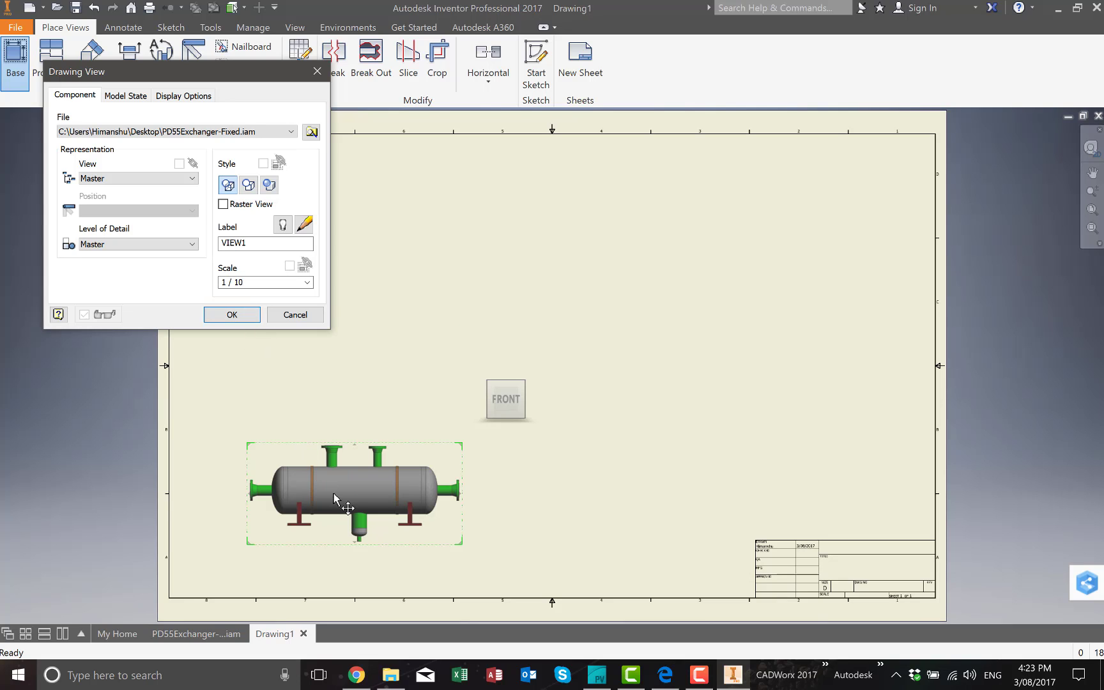
{"action": "mouse_move", "coordinate": [345, 501]}
{"action": "left_mouse_down"}
{"action": "mouse_move", "coordinate": [511, 376]}
{"action": "mouse_move", "coordinate": [497, 302]}
{"action": "mouse_move", "coordinate": [565, 300]}
{"action": "left_mouse_up"}
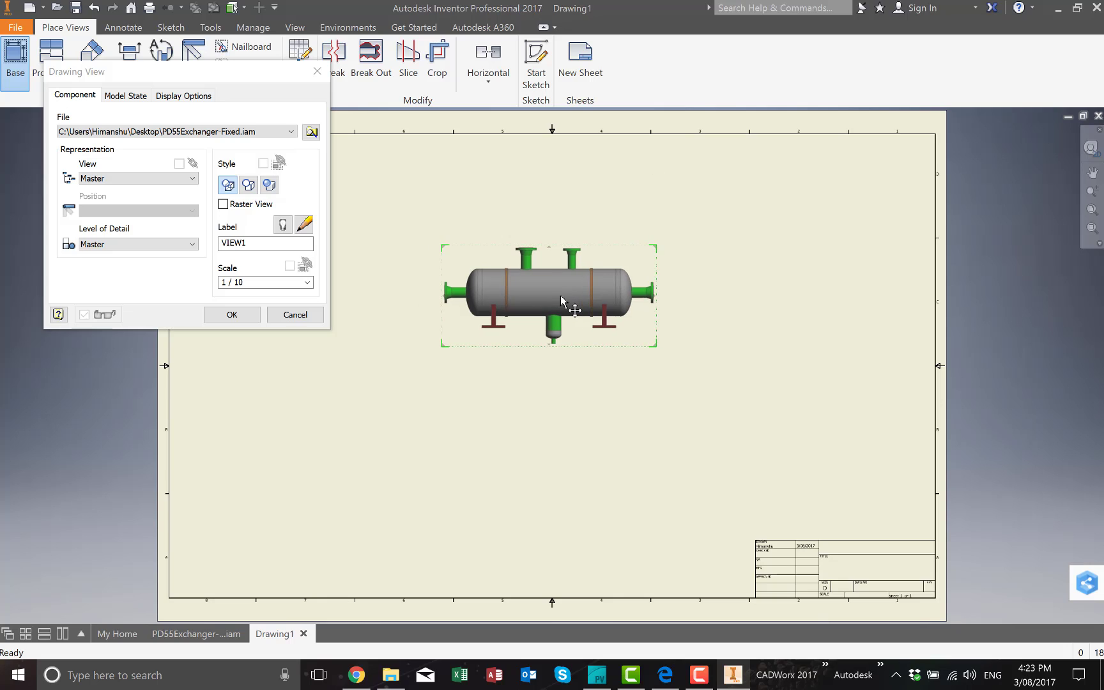
{"action": "left_click", "coordinate": [243, 315]}
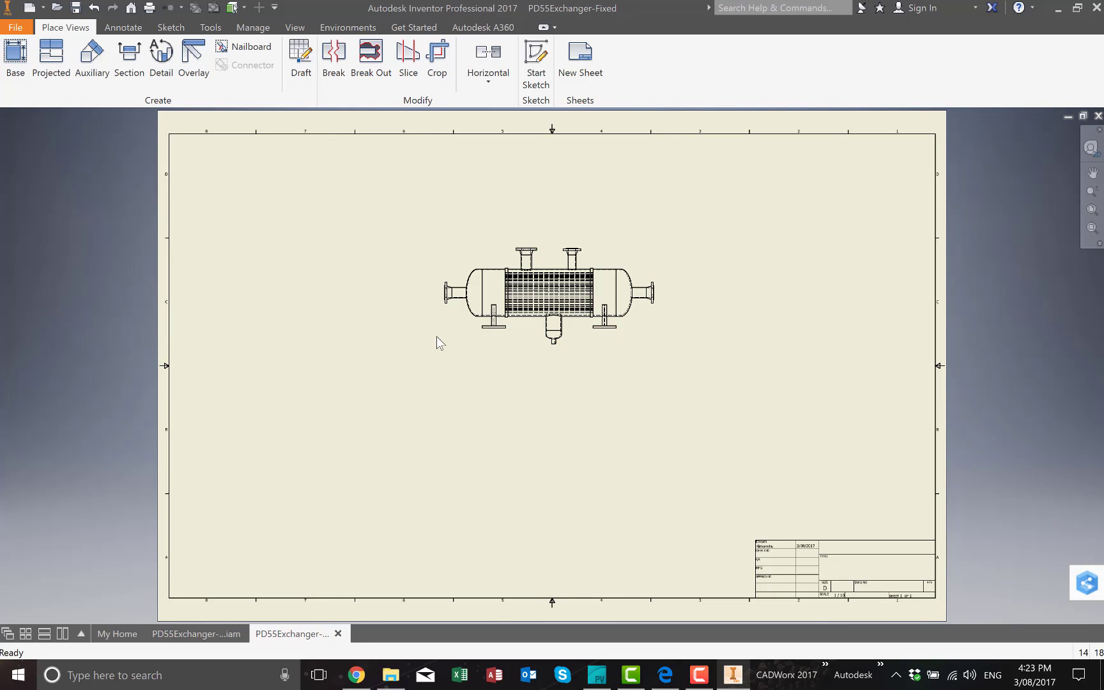
Project left and right end views plus top-right and top-left isometric views from the front view
{"action": "scroll", "coordinate": [466, 296], "scroll_direction": "up", "scroll_amount": 5}
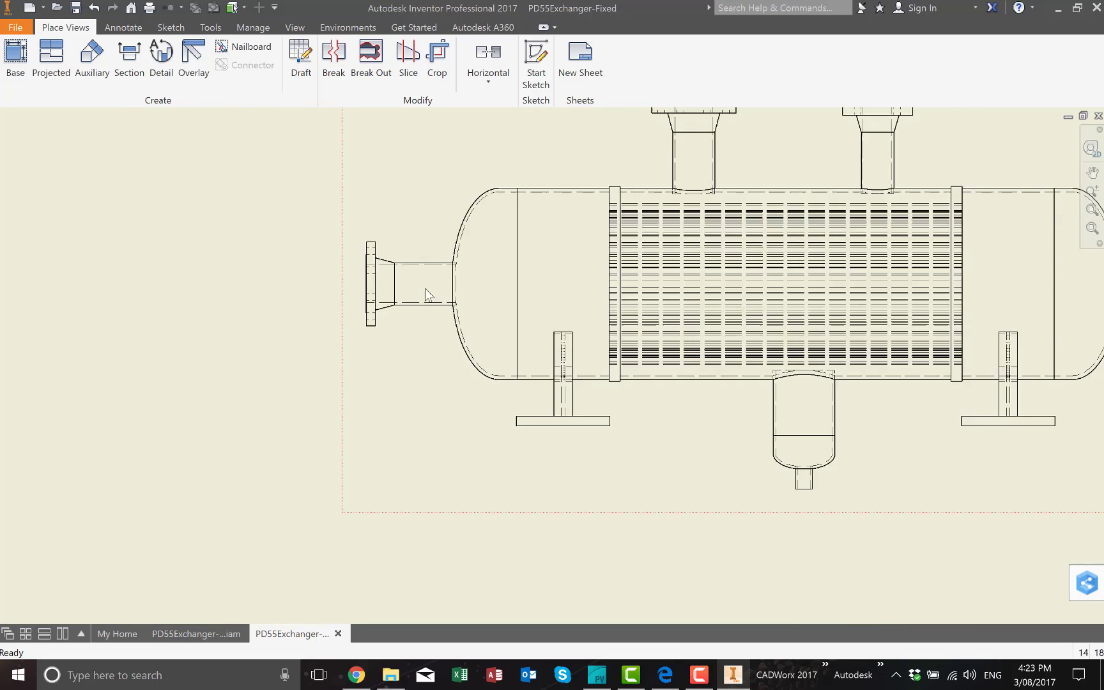
{"action": "scroll", "coordinate": [426, 289], "scroll_direction": "down", "scroll_amount": 6}
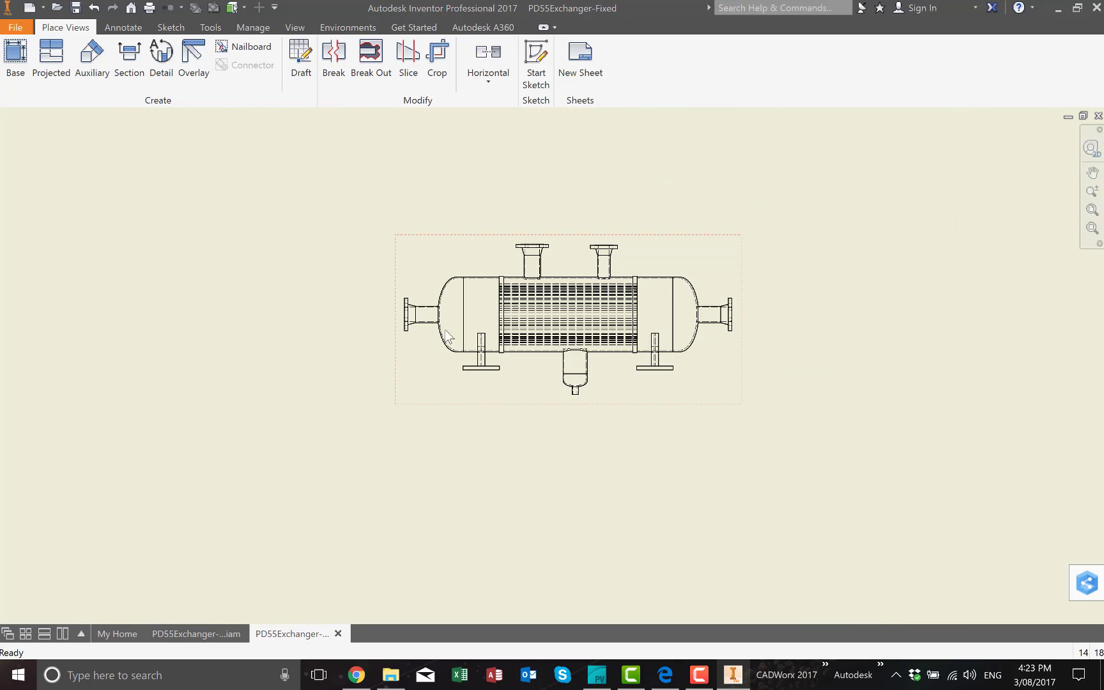
{"action": "scroll", "coordinate": [446, 335], "scroll_direction": "down", "scroll_amount": 6}
{"action": "scroll", "coordinate": [454, 389], "scroll_direction": "up", "scroll_amount": 3}
{"action": "scroll", "coordinate": [465, 416], "scroll_direction": "down", "scroll_amount": 3}
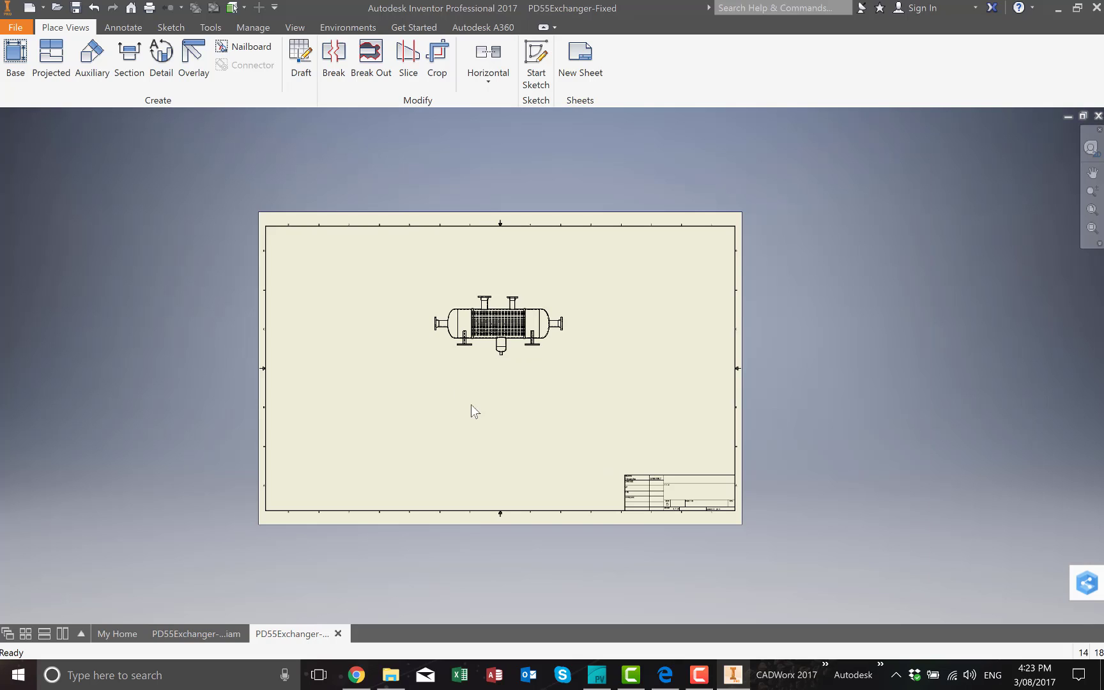
{"action": "left_click", "coordinate": [46, 70]}
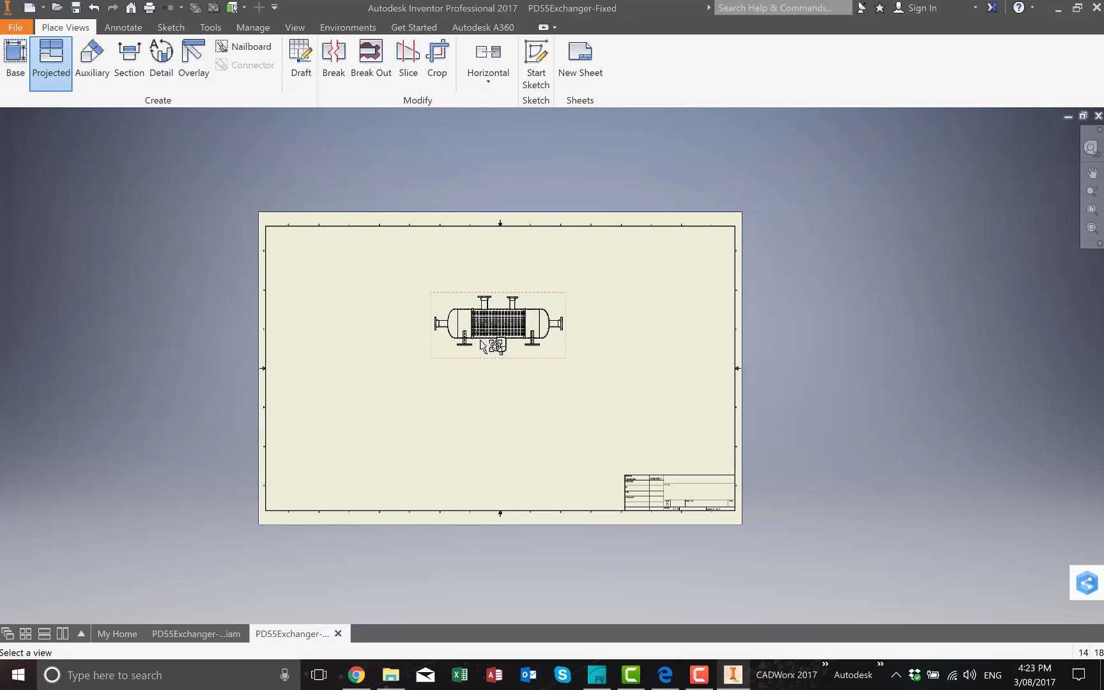
{"action": "left_click", "coordinate": [455, 342]}
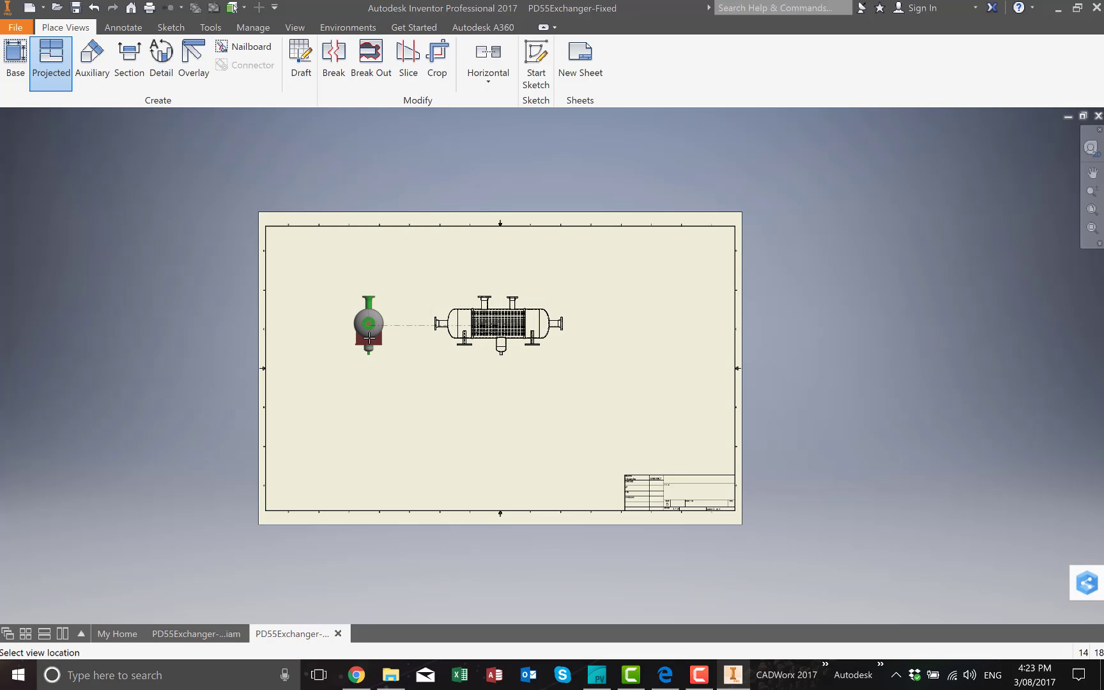
{"action": "left_click", "coordinate": [362, 339]}
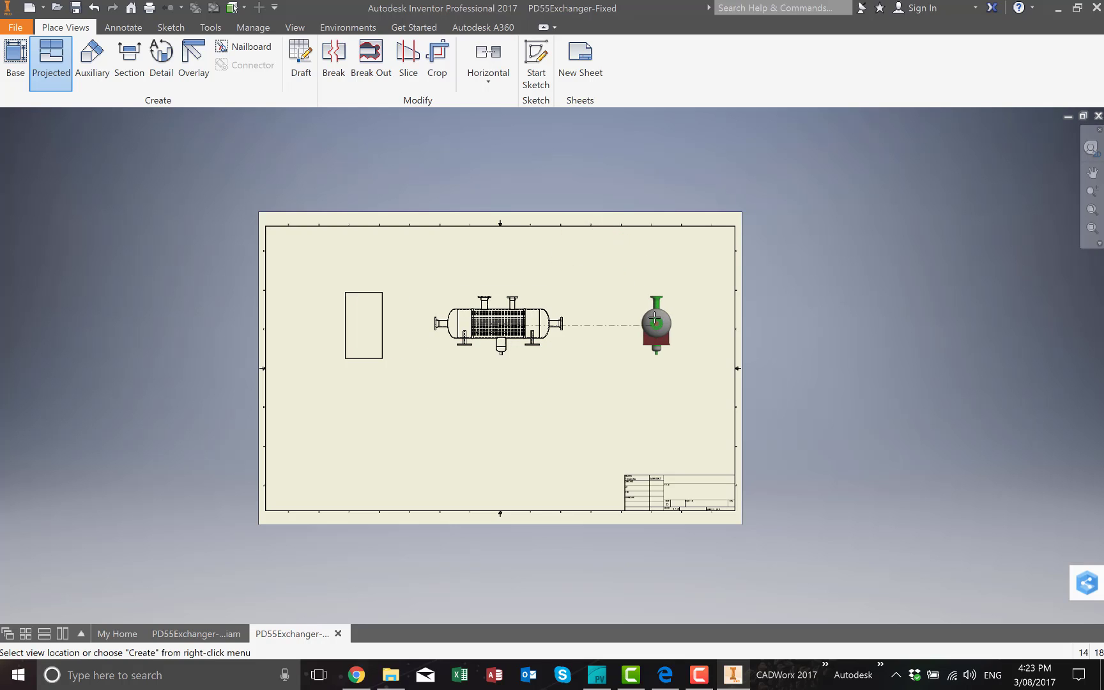
{"action": "left_click", "coordinate": [639, 324]}
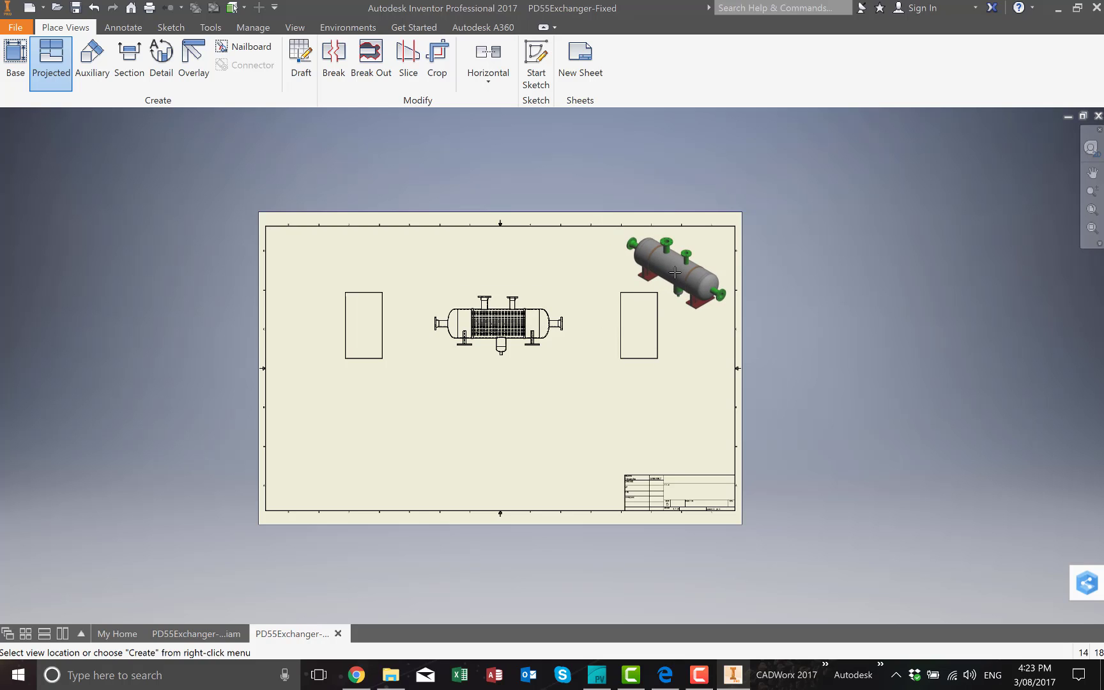
{"action": "left_click", "coordinate": [675, 273]}
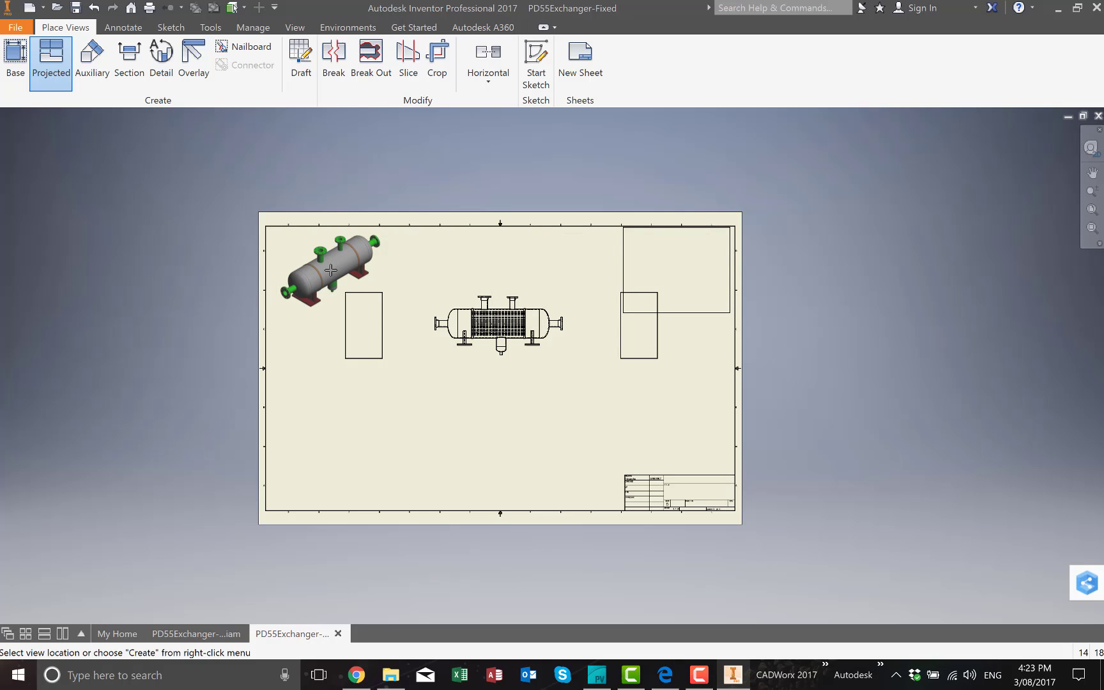
{"action": "left_click", "coordinate": [331, 268]}
Add top and bottom views and bottom-left and bottom-right isometrics, then create all projected views
{"action": "left_click", "coordinate": [505, 260]}
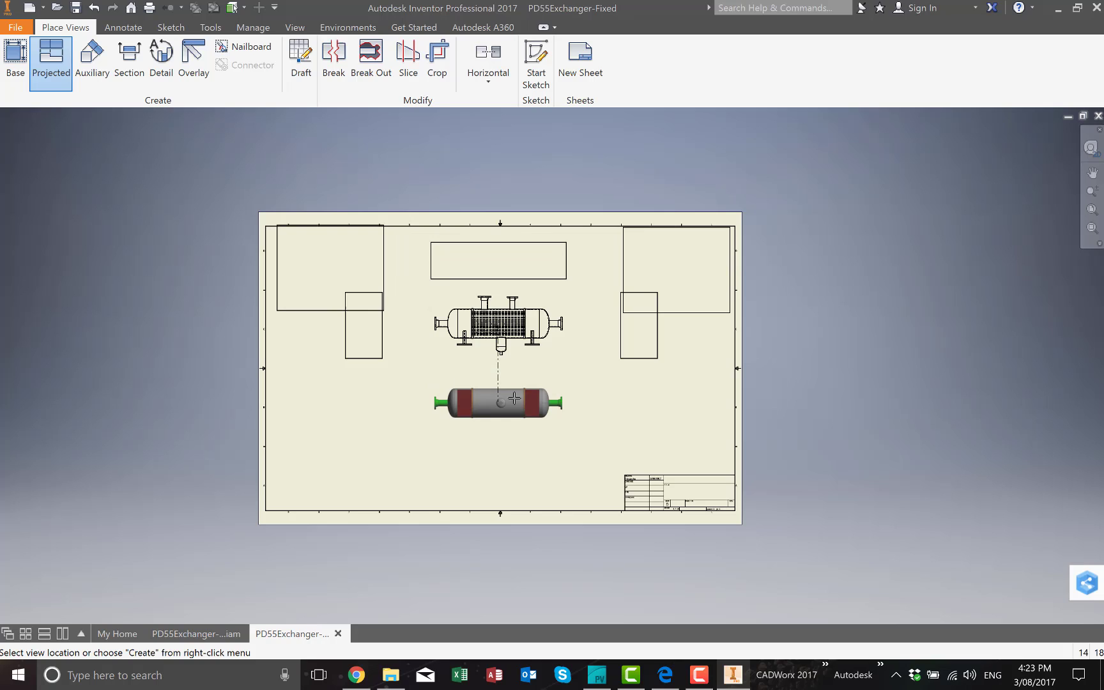
{"action": "left_click", "coordinate": [514, 393]}
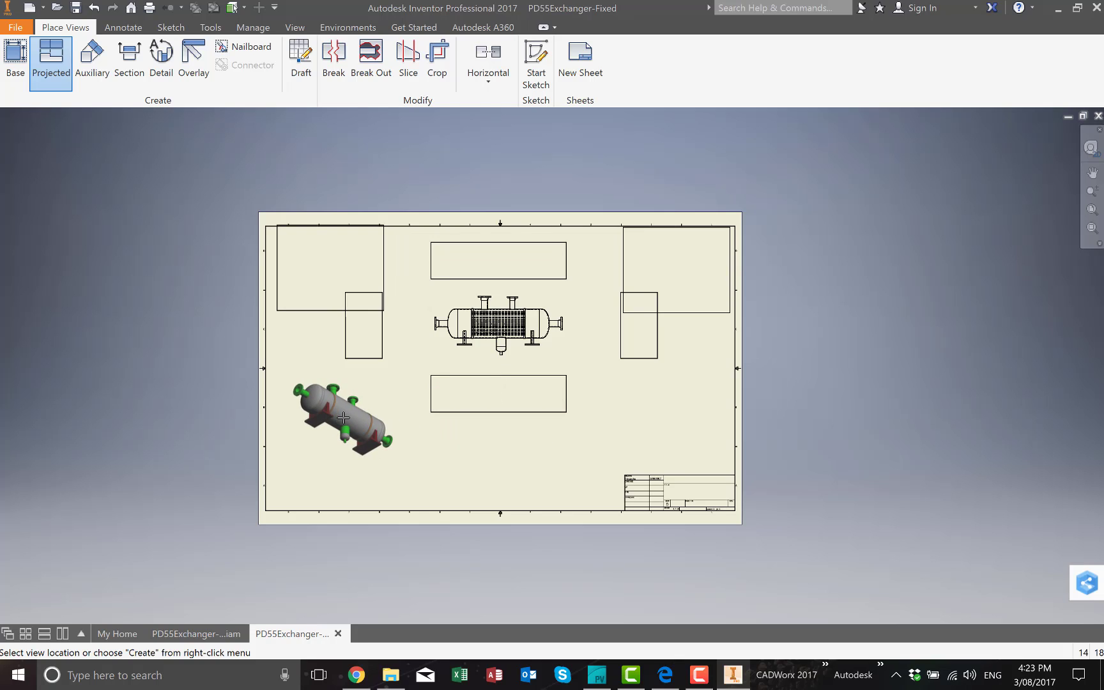
{"action": "left_click", "coordinate": [343, 416]}
{"action": "left_click", "coordinate": [653, 407]}
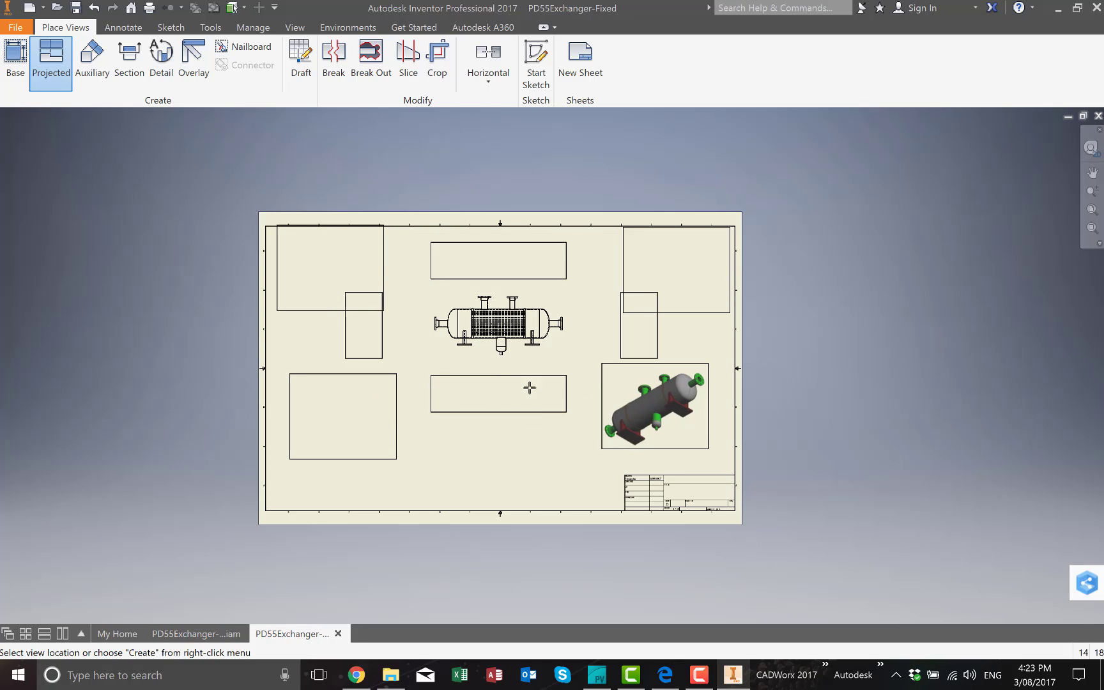
{"action": "right_click", "coordinate": [501, 439]}
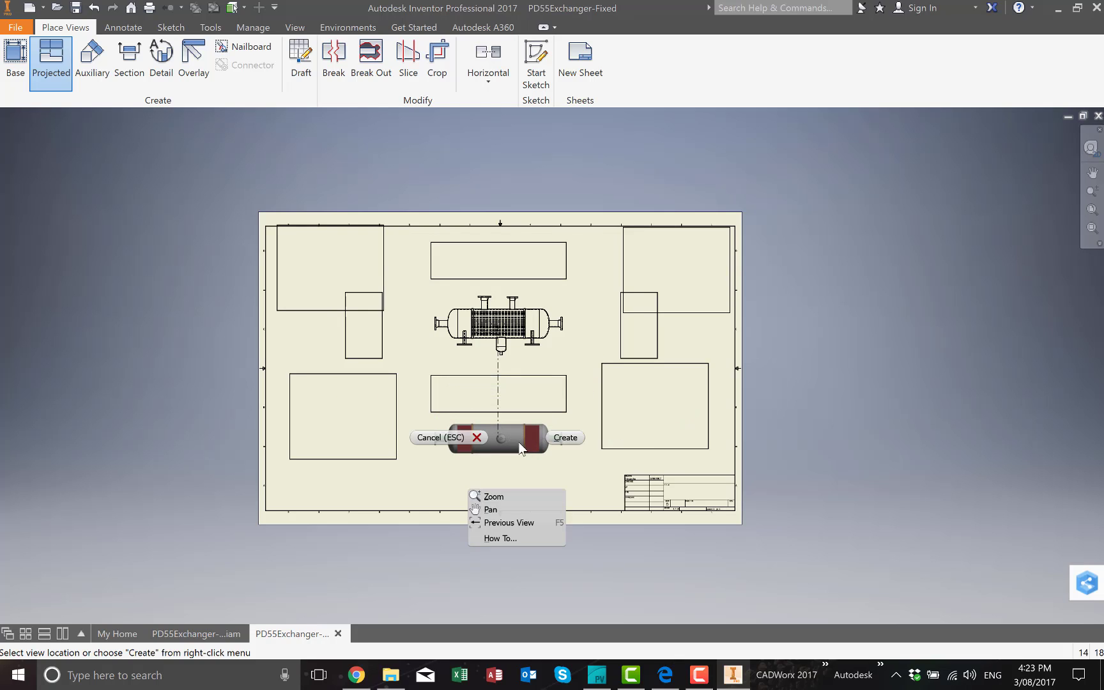
{"action": "left_click", "coordinate": [565, 438]}
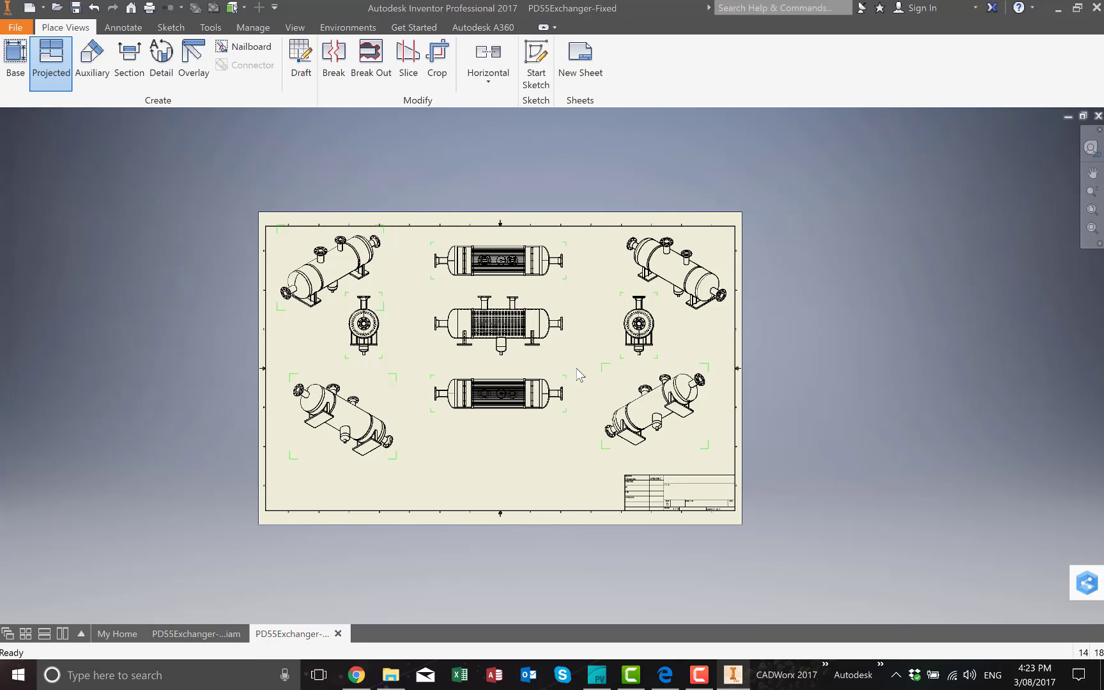
Set the top-left and top-right isometric views to the Shaded style
{"action": "key", "text": "Escape"}
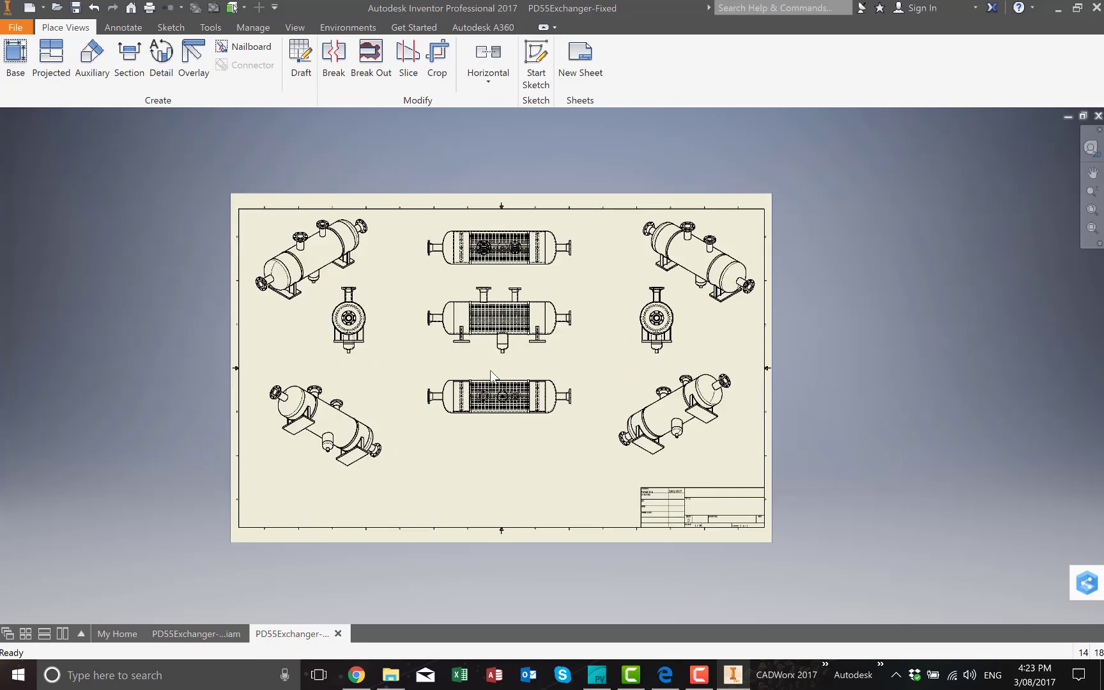
{"action": "scroll", "coordinate": [490, 370], "scroll_direction": "up", "scroll_amount": 3}
{"action": "scroll", "coordinate": [347, 256], "scroll_direction": "down", "scroll_amount": 2}
{"action": "double_click", "coordinate": [334, 268]}
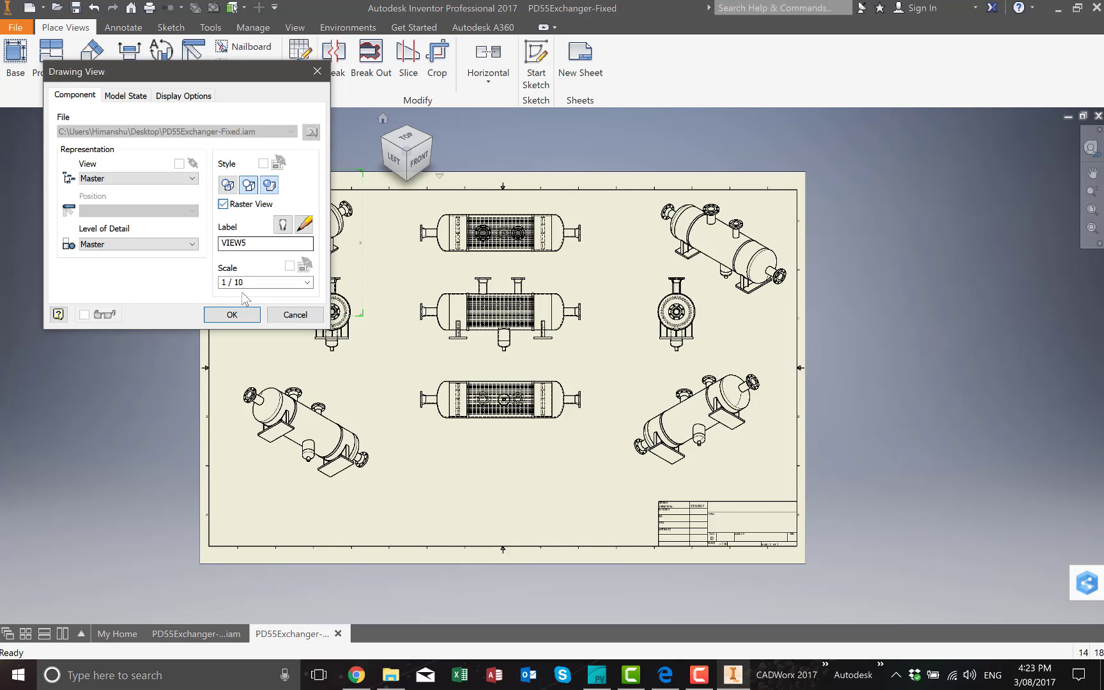
{"action": "left_click", "coordinate": [232, 314]}
{"action": "double_click", "coordinate": [658, 268]}
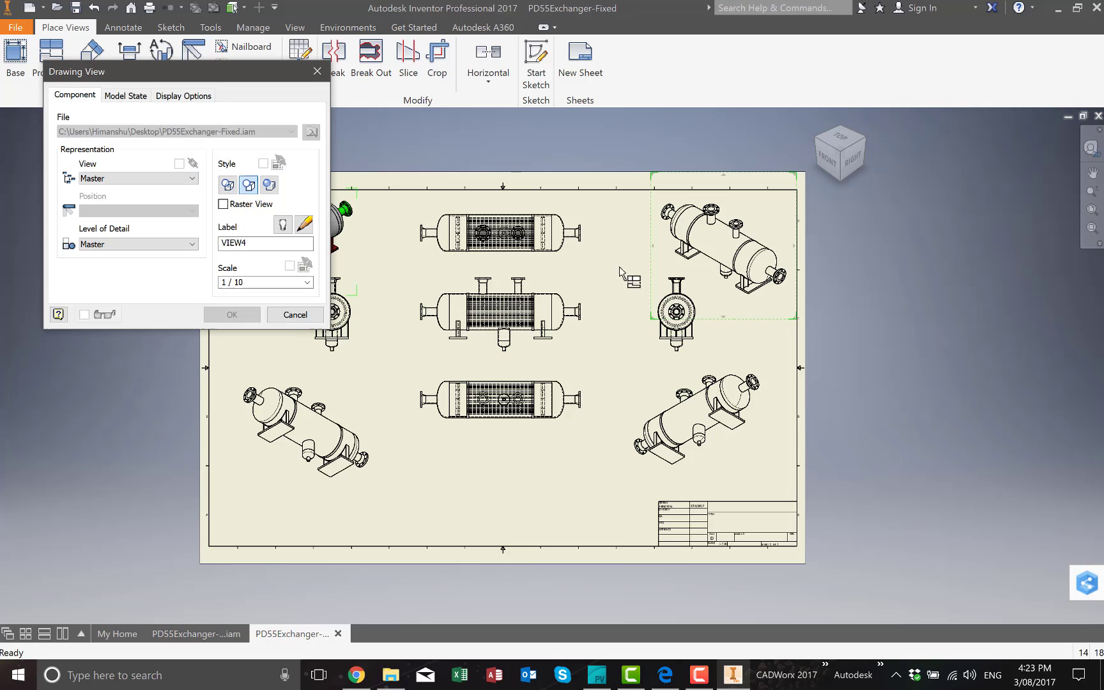
{"action": "left_click", "coordinate": [269, 184]}
{"action": "left_click", "coordinate": [252, 314]}
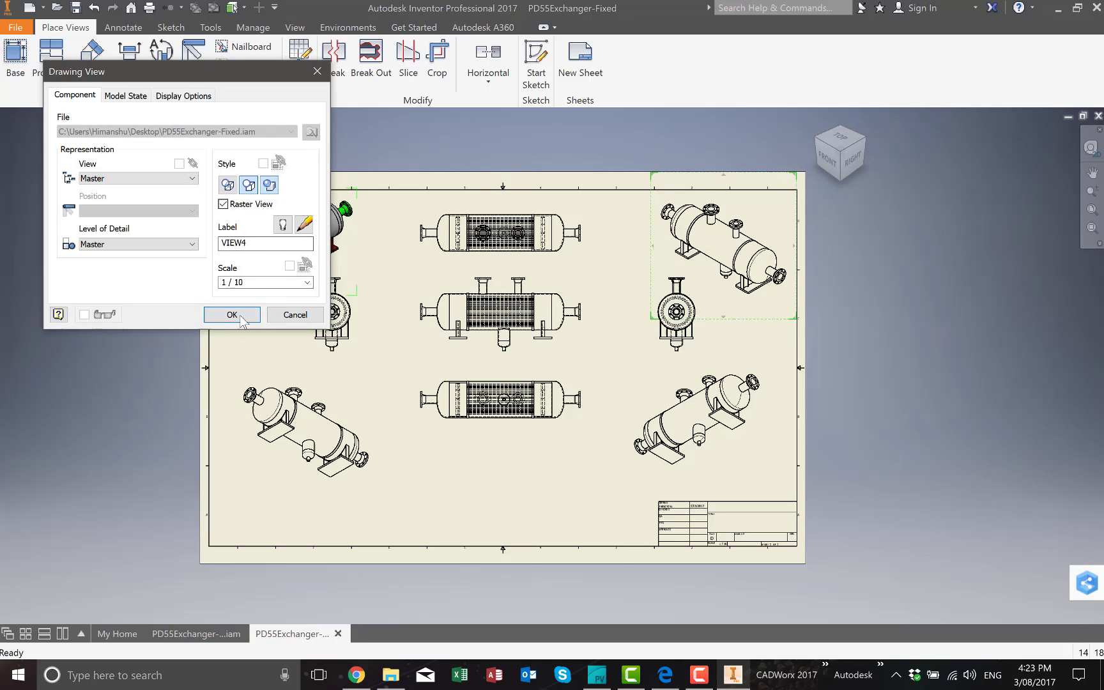
Set the bottom-left and bottom-right isometric views to the Shaded style
{"action": "double_click", "coordinate": [302, 356]}
{"action": "left_click", "coordinate": [269, 185]}
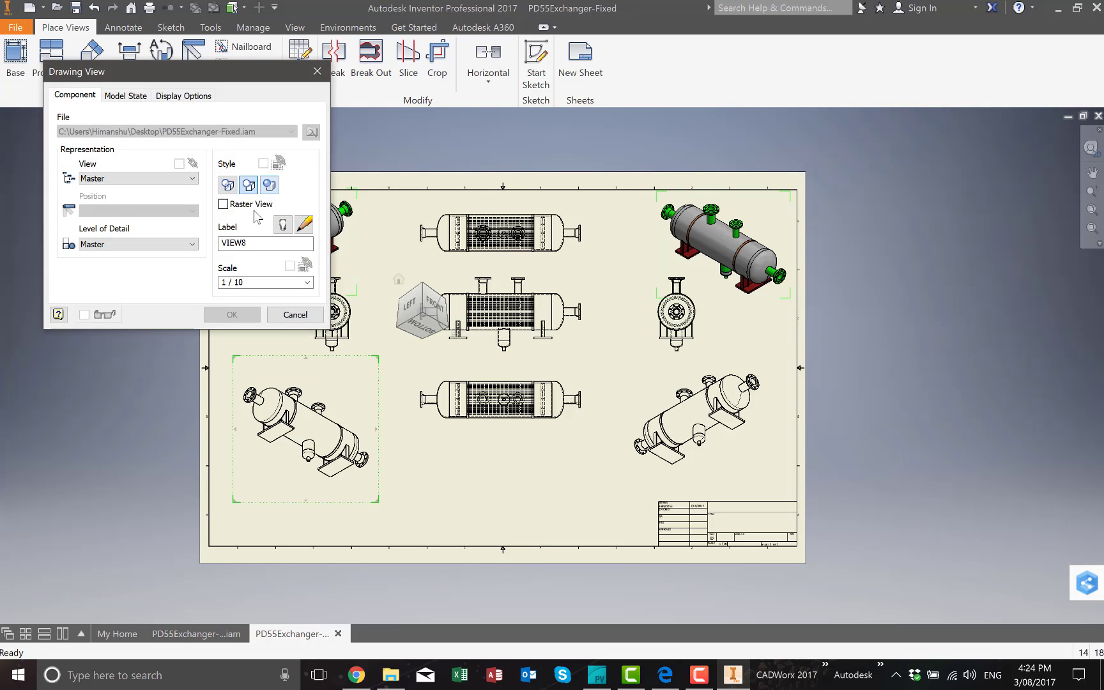
{"action": "left_click", "coordinate": [253, 315]}
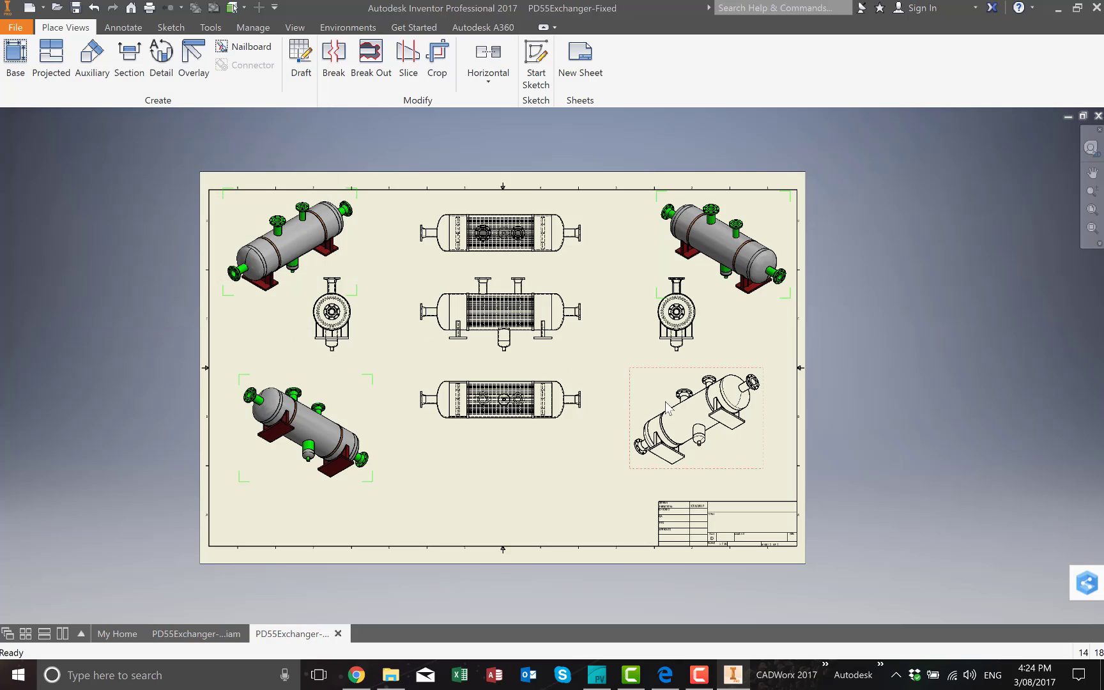
{"action": "double_click", "coordinate": [647, 394]}
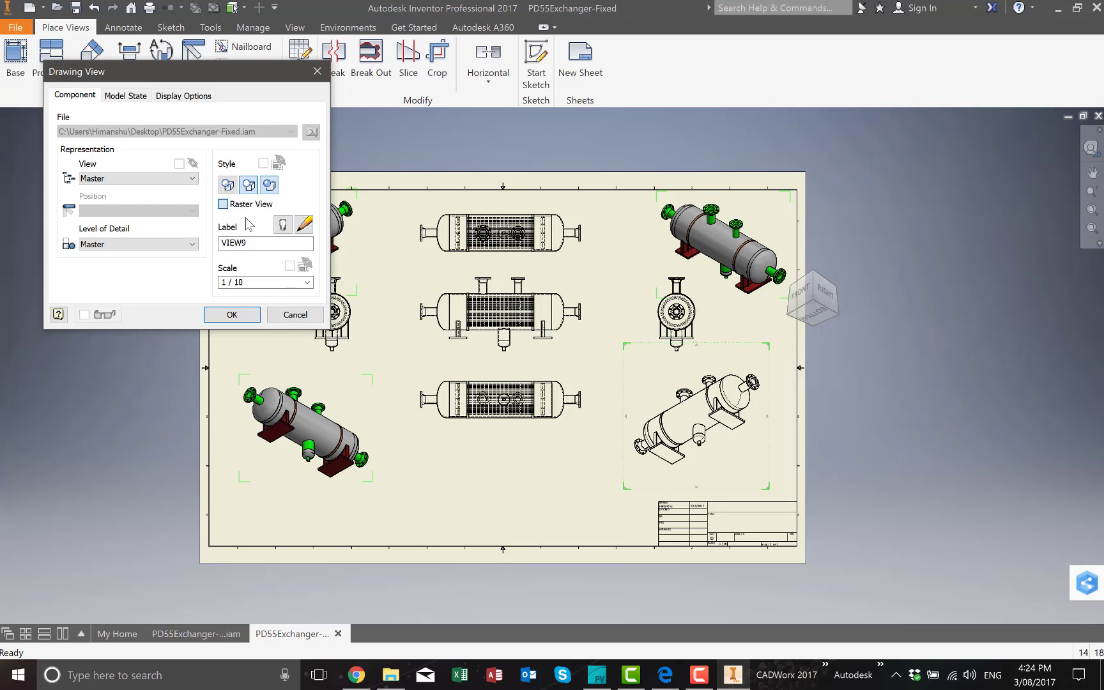
{"action": "left_click", "coordinate": [247, 315]}
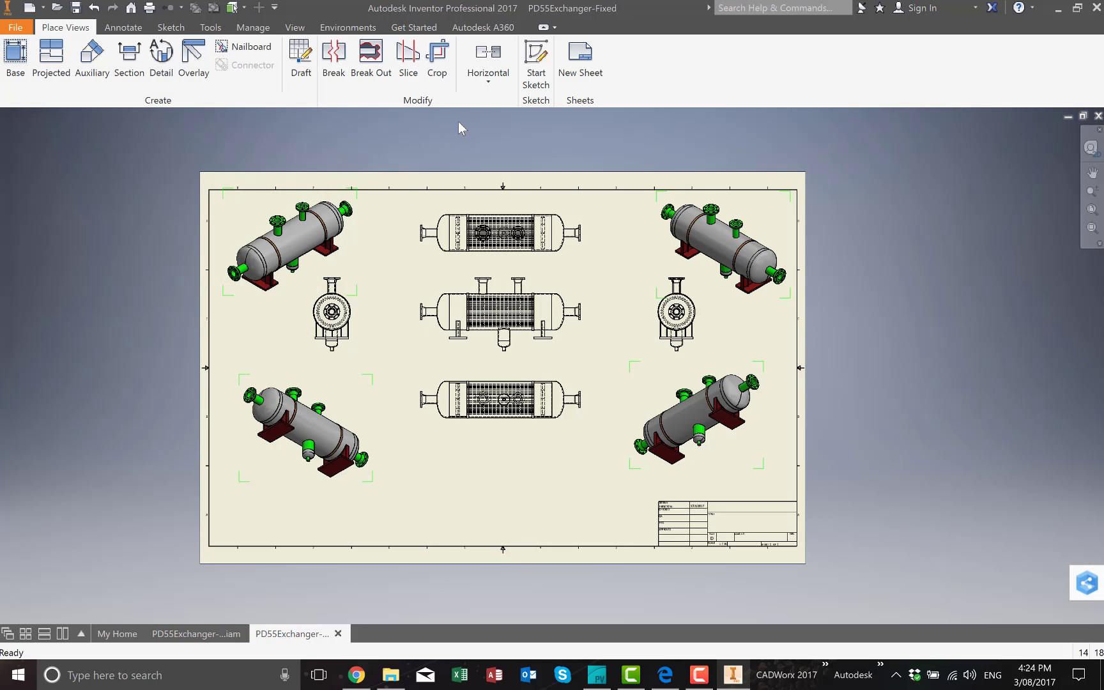
{"action": "left_click", "coordinate": [109, 27]}
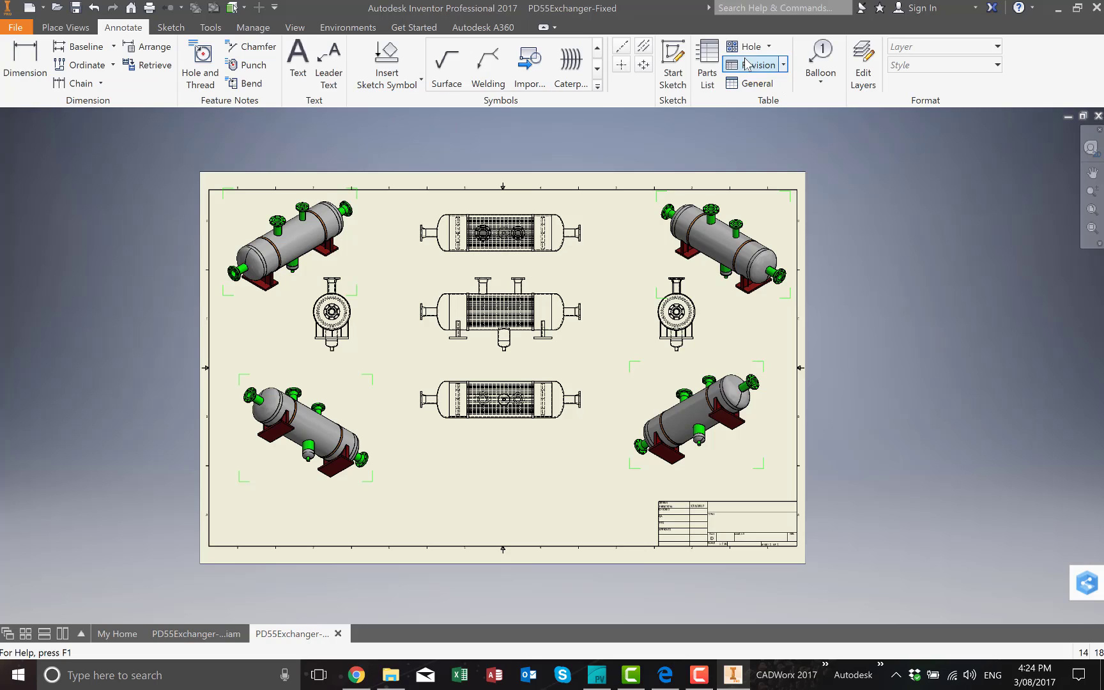
Place a structured-BOM parts list at the bottom centre of the sheet
{"action": "left_click", "coordinate": [705, 60]}
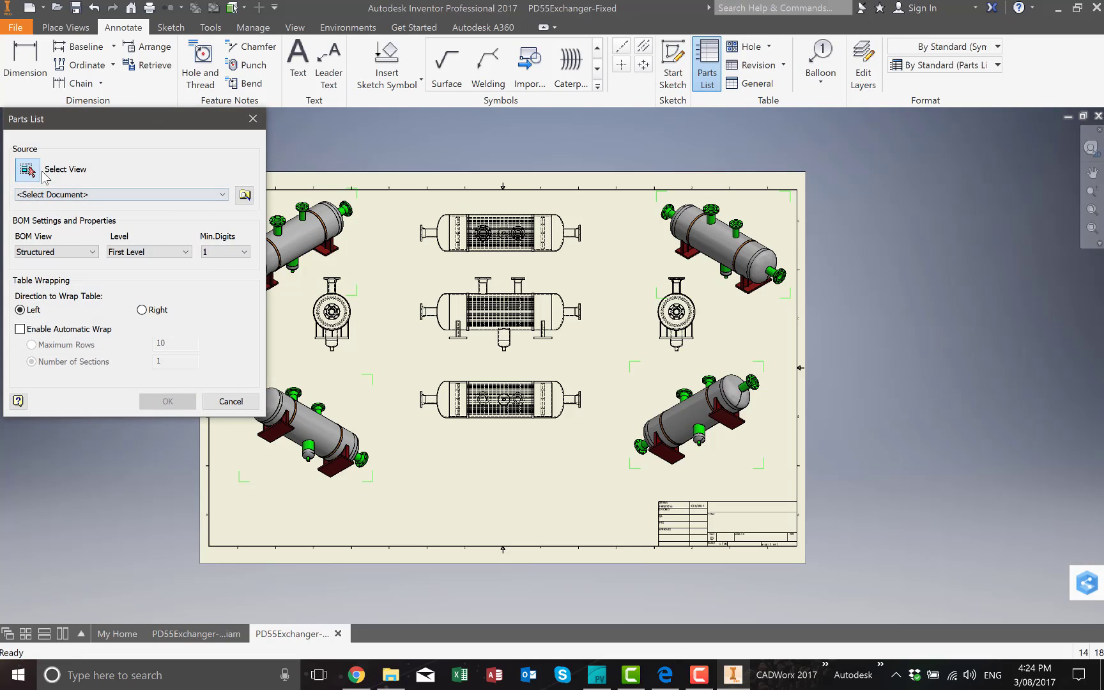
{"action": "left_click", "coordinate": [476, 345]}
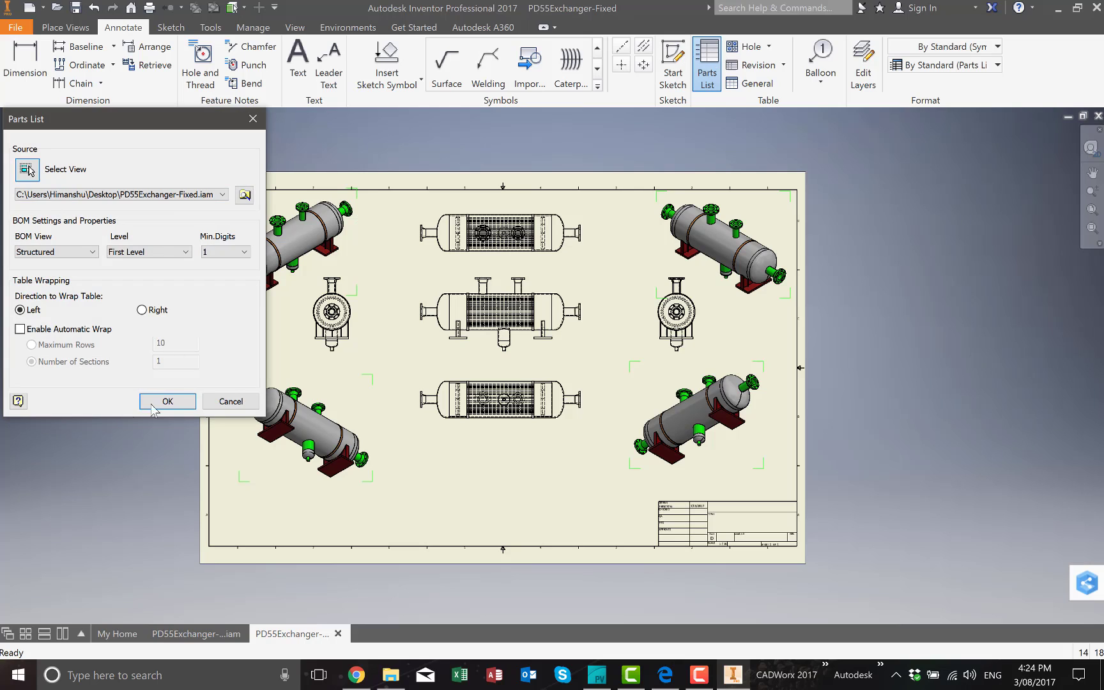
{"action": "left_click", "coordinate": [153, 404]}
{"action": "left_click", "coordinate": [179, 323]}
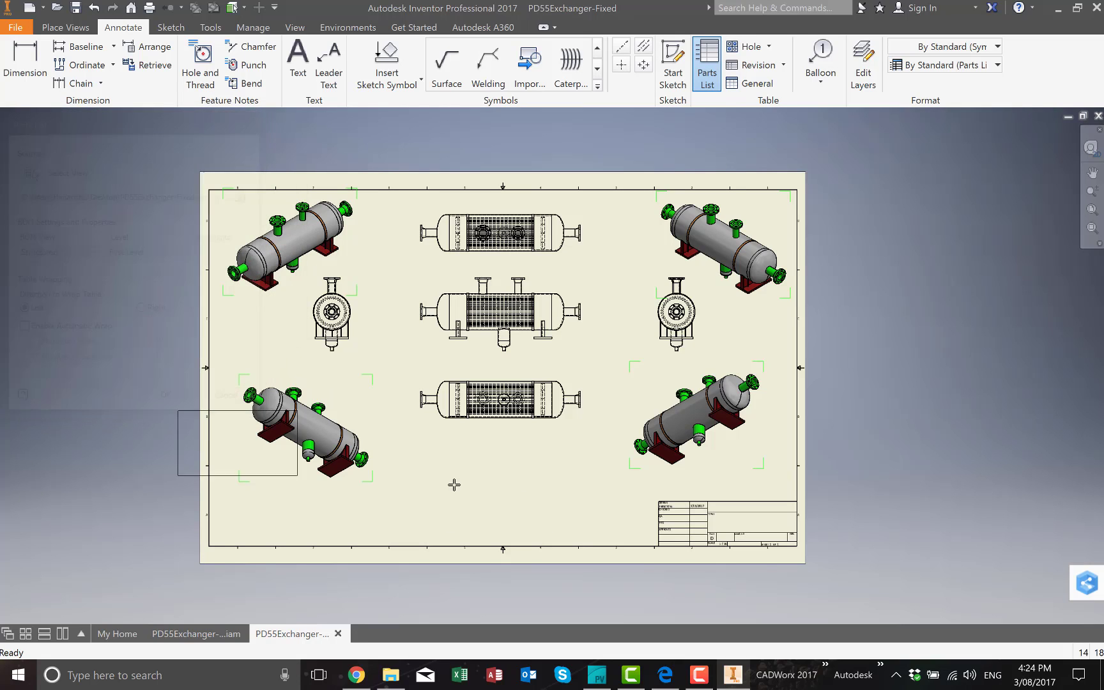
{"action": "left_click", "coordinate": [575, 475]}
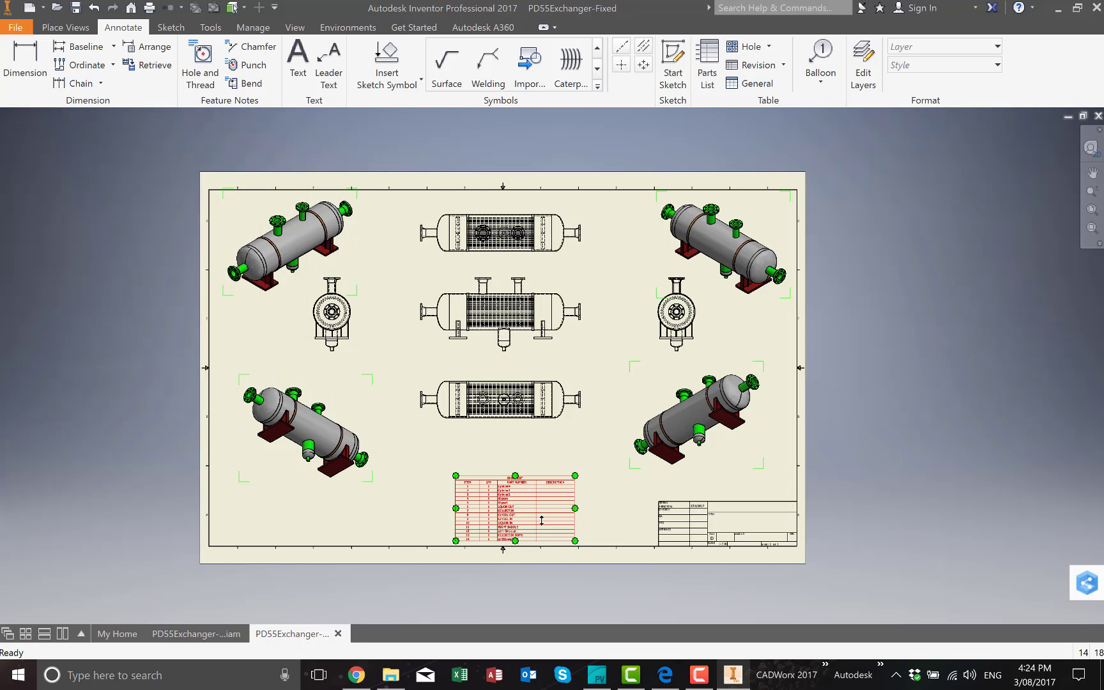
{"action": "scroll", "coordinate": [540, 520], "scroll_direction": "up", "scroll_amount": 4}
{"action": "key", "text": "Escape"}
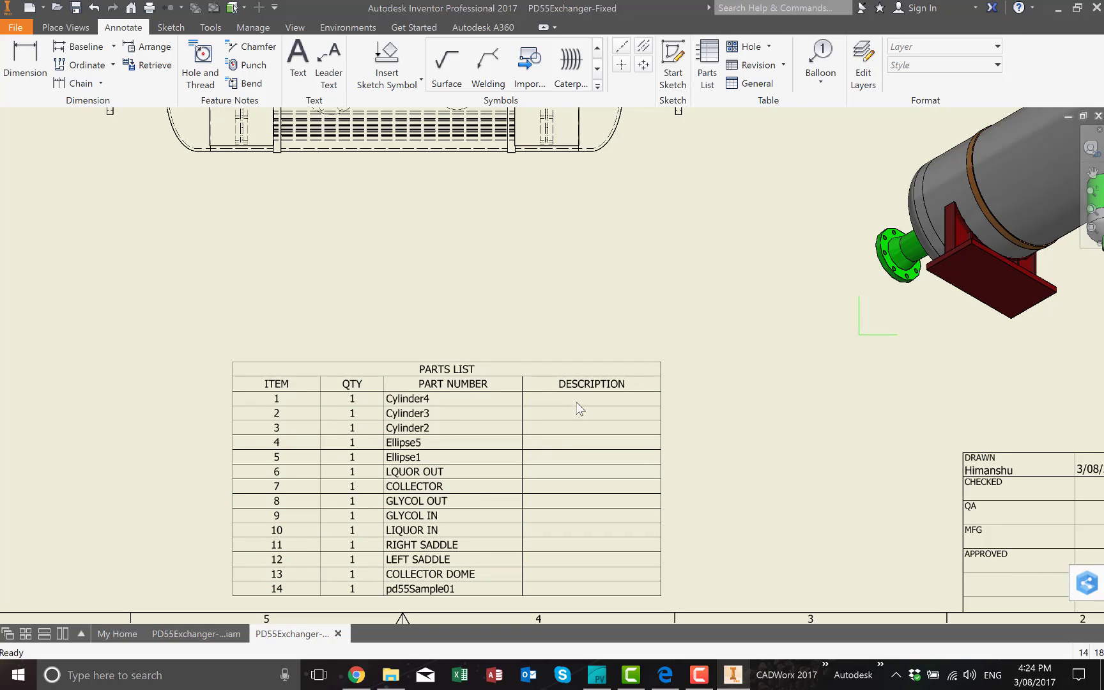
Remove the DESCRIPTION column from the parts list via Column Chooser
{"action": "left_click", "coordinate": [575, 408]}
{"action": "double_click", "coordinate": [575, 406]}
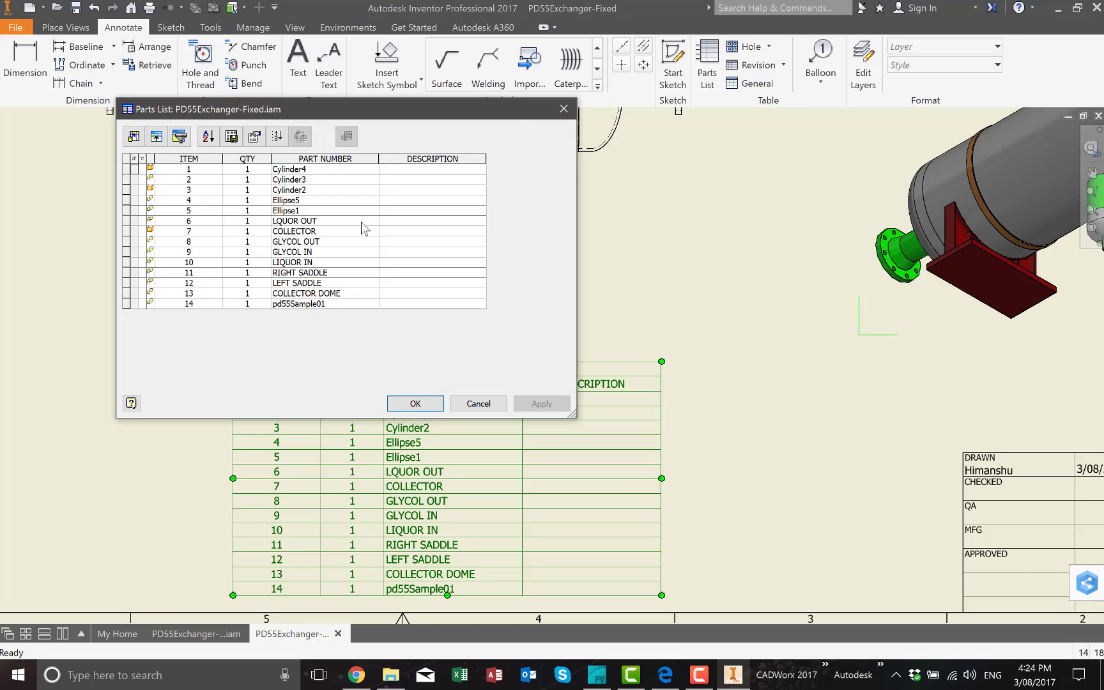
{"action": "left_click", "coordinate": [134, 136]}
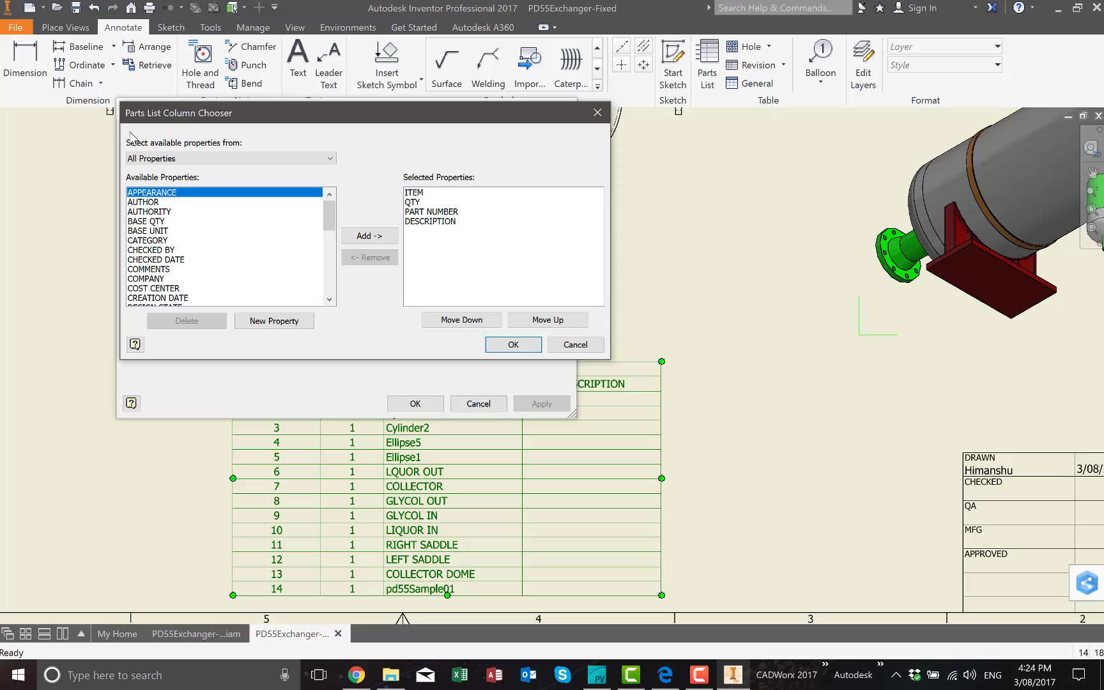
{"action": "left_click", "coordinate": [418, 222]}
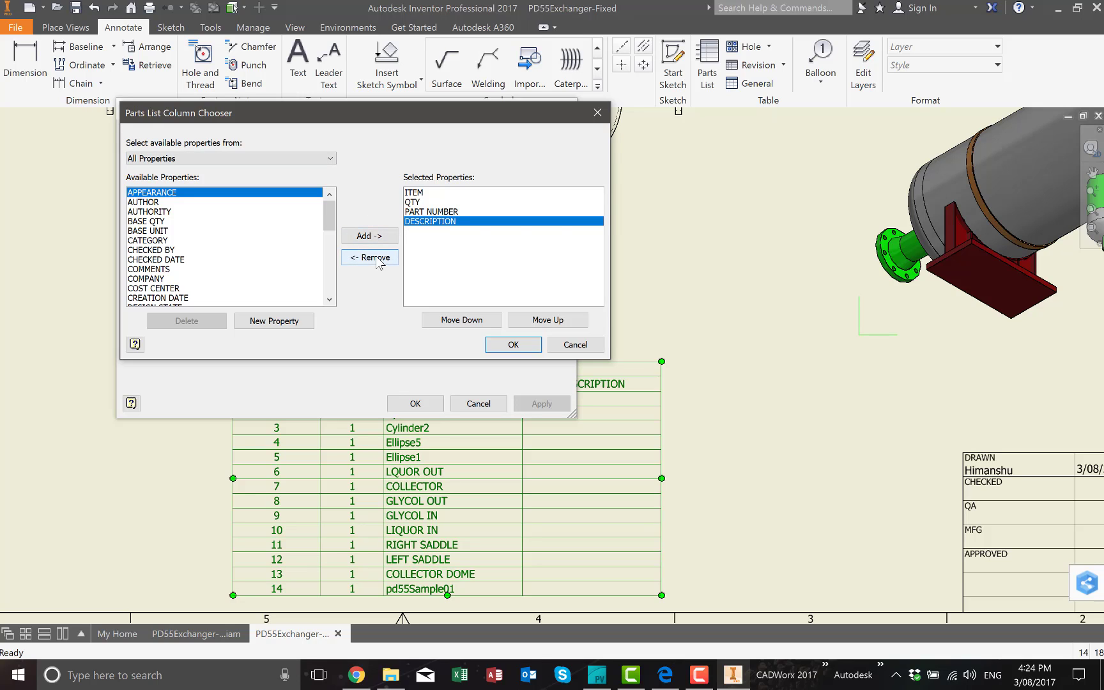
{"action": "left_click", "coordinate": [369, 257]}
{"action": "left_click", "coordinate": [513, 345]}
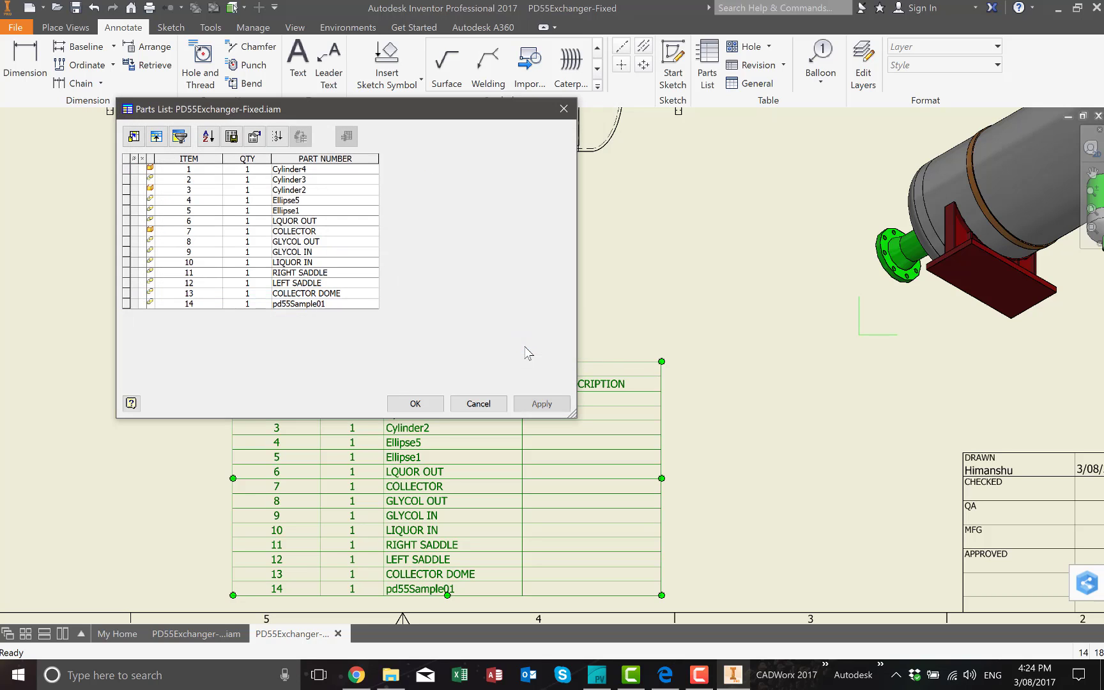
{"action": "left_click", "coordinate": [440, 406]}
In the assembly, review GLYCOL IN's custom iProperties, checking Flange Grade GR 1.1
{"action": "left_click", "coordinate": [181, 638]}
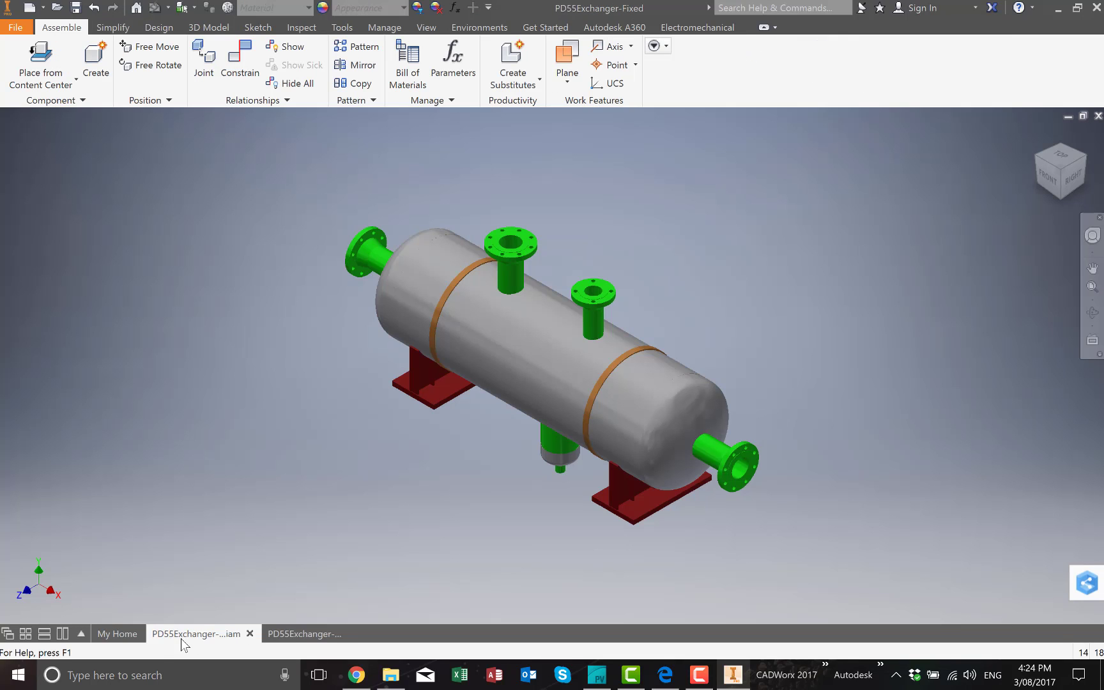
{"action": "left_click", "coordinate": [534, 246]}
{"action": "right_click", "coordinate": [533, 245]}
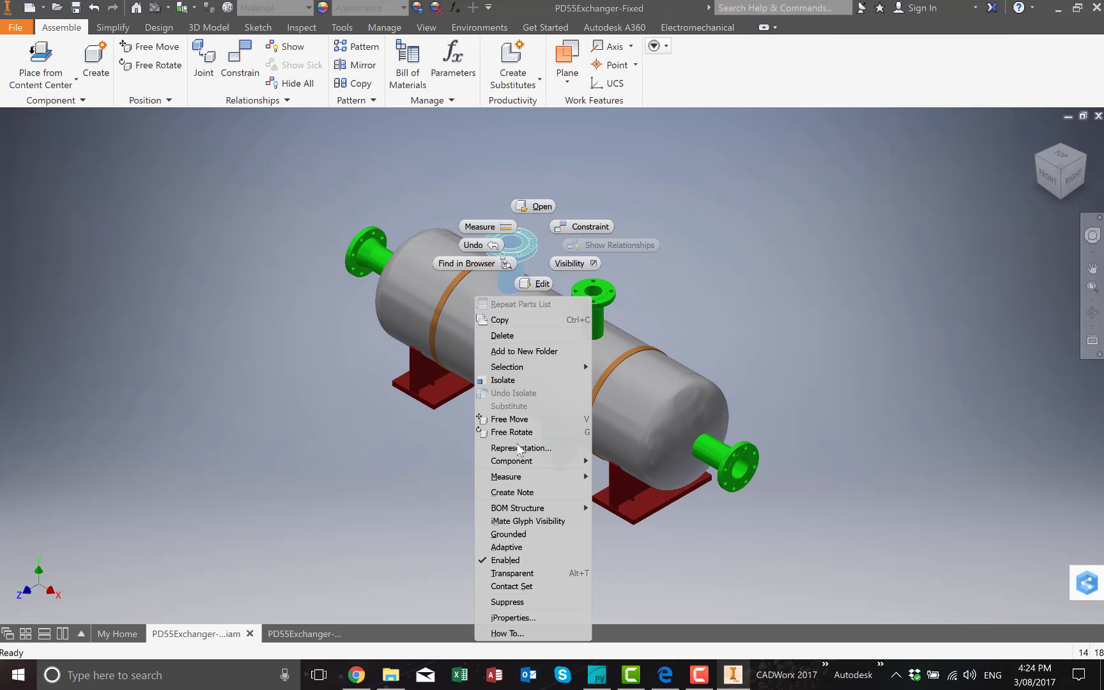
{"action": "left_click", "coordinate": [514, 617]}
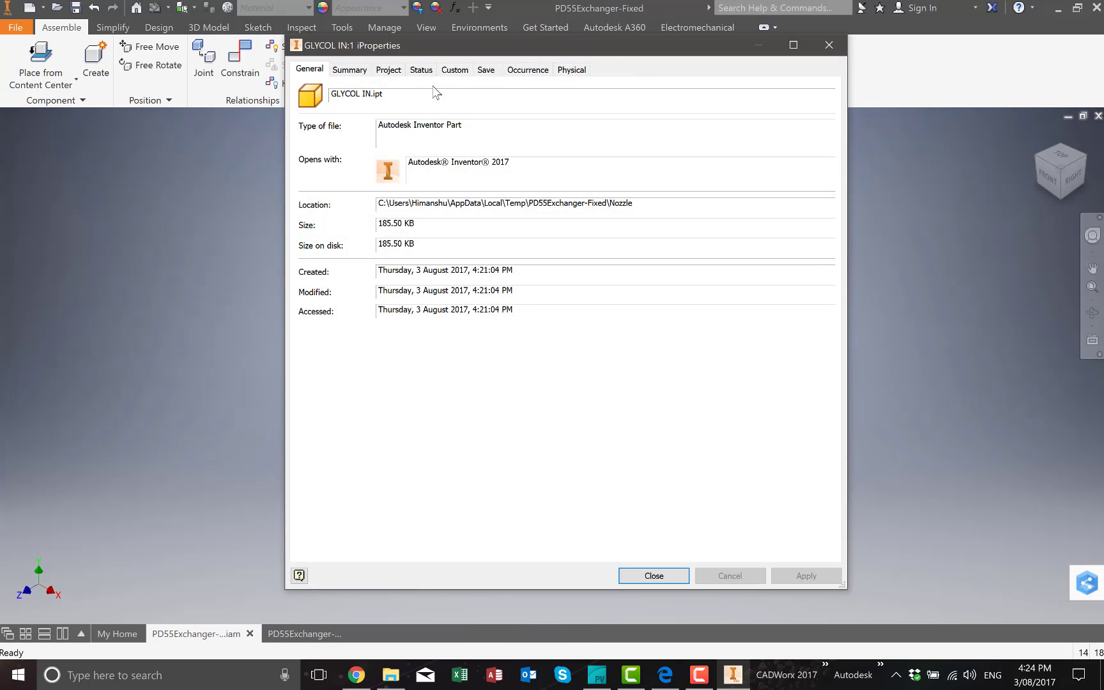
{"action": "left_click", "coordinate": [466, 79]}
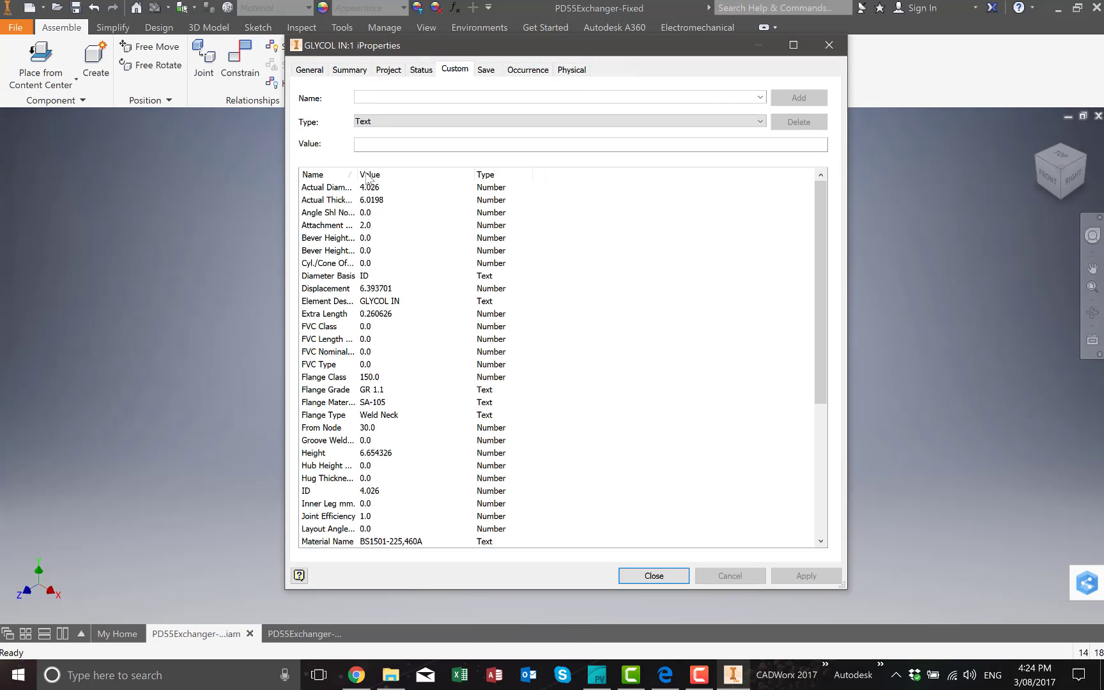
{"action": "left_click_drag", "start_coordinate": [358, 172], "coordinate": [426, 171]}
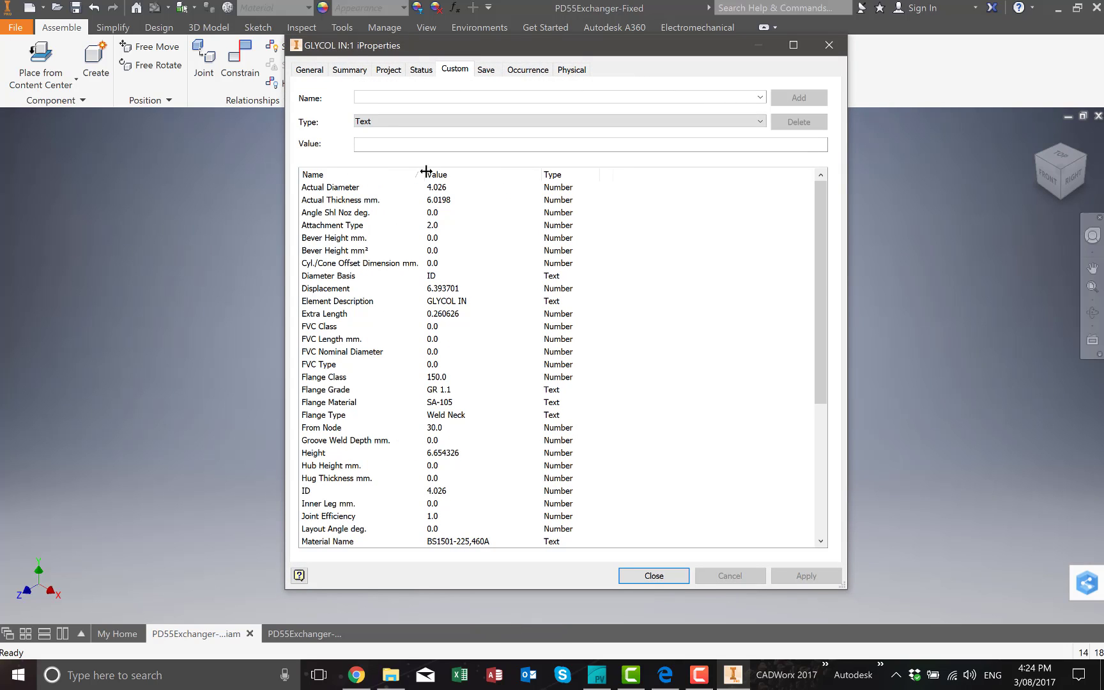
{"action": "left_click", "coordinate": [321, 391]}
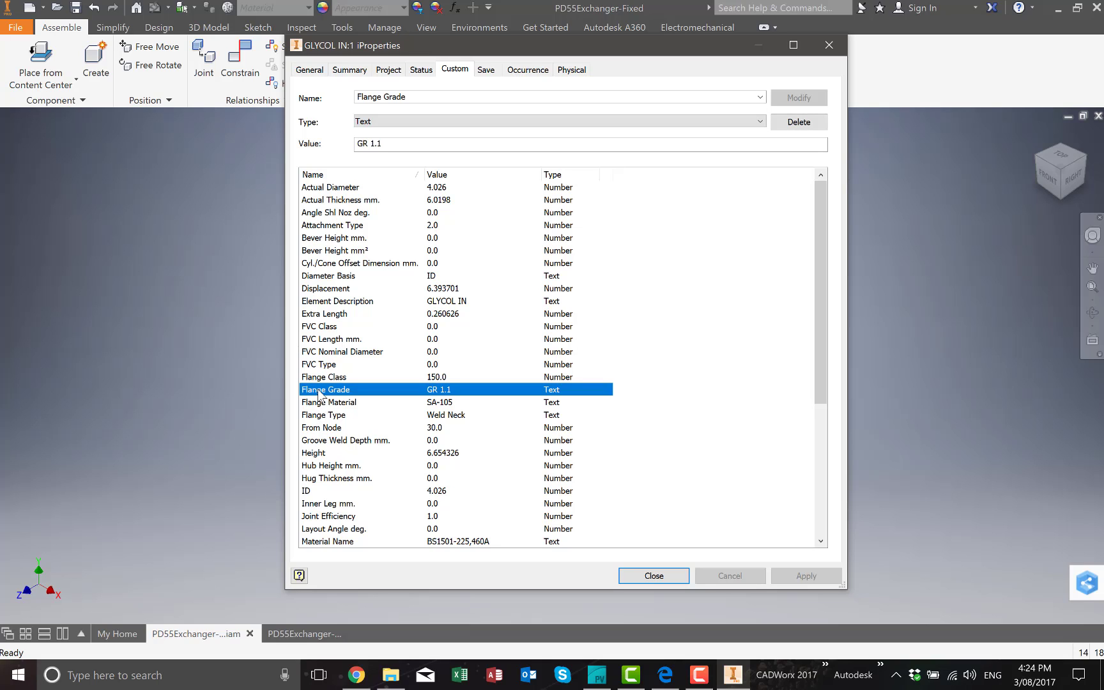
{"action": "left_click", "coordinate": [646, 577]}
Open the drawing's parts list for editing and add a Material Name property column
{"action": "left_click", "coordinate": [305, 638]}
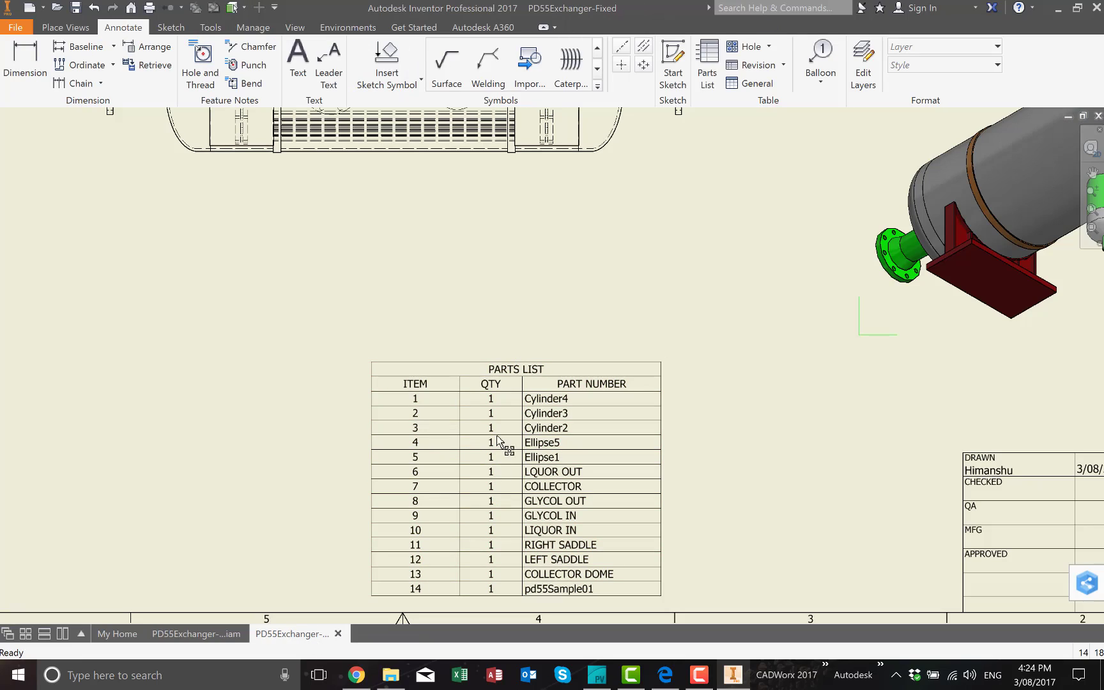
{"action": "left_click", "coordinate": [506, 381]}
{"action": "double_click", "coordinate": [508, 377]}
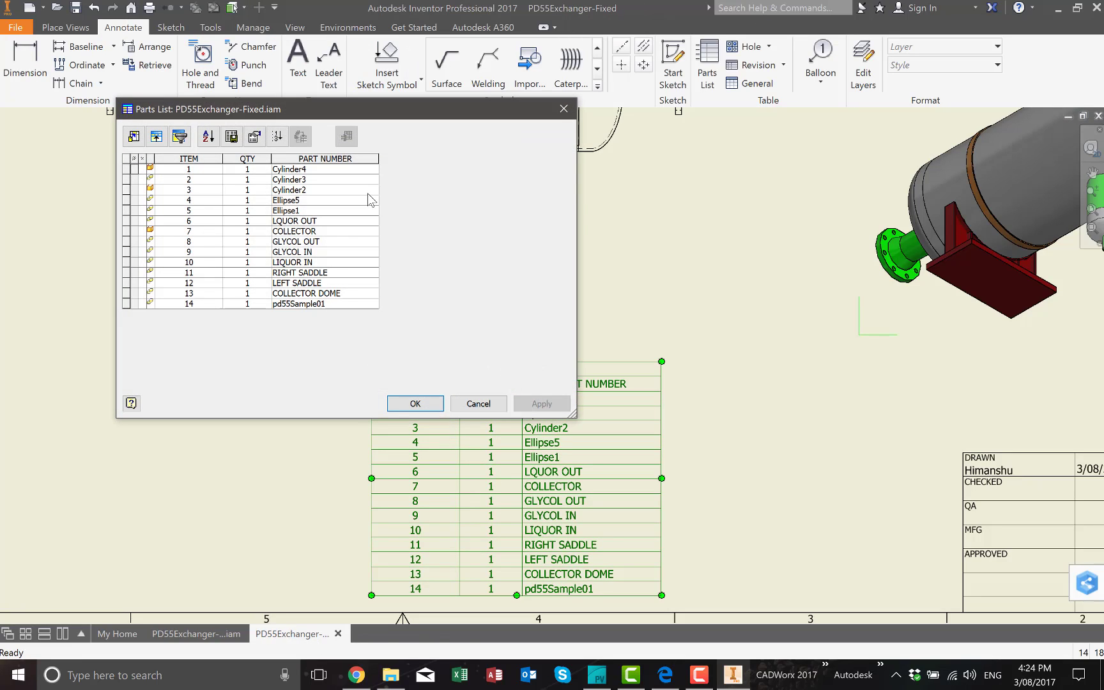
{"action": "left_click", "coordinate": [134, 138]}
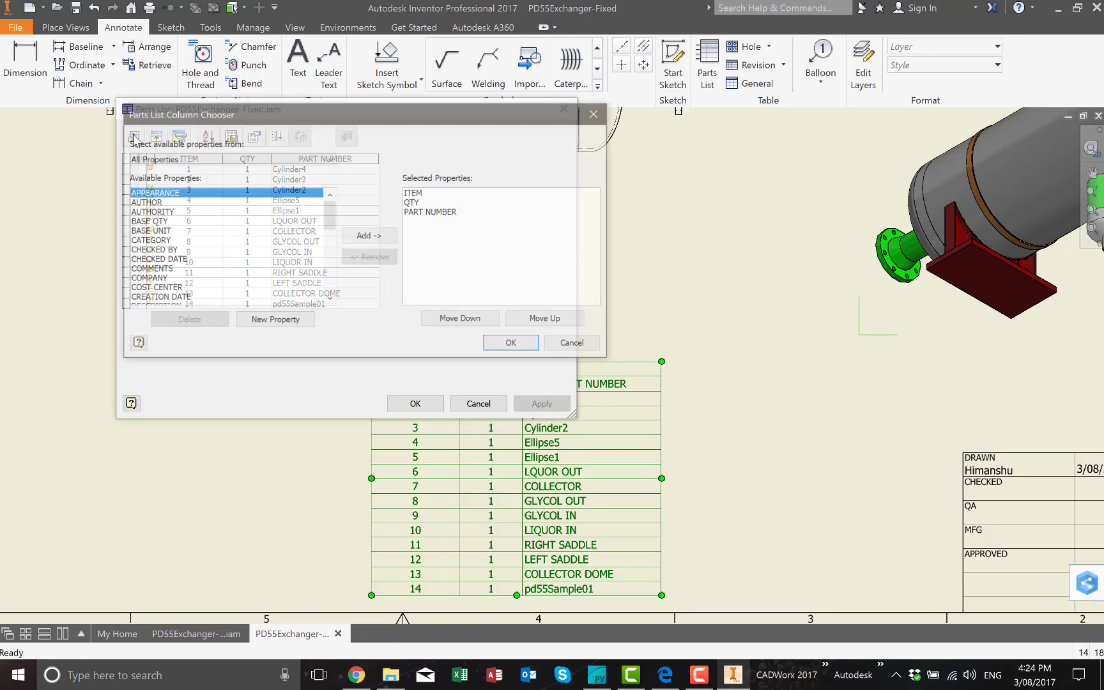
{"action": "left_click", "coordinate": [268, 318]}
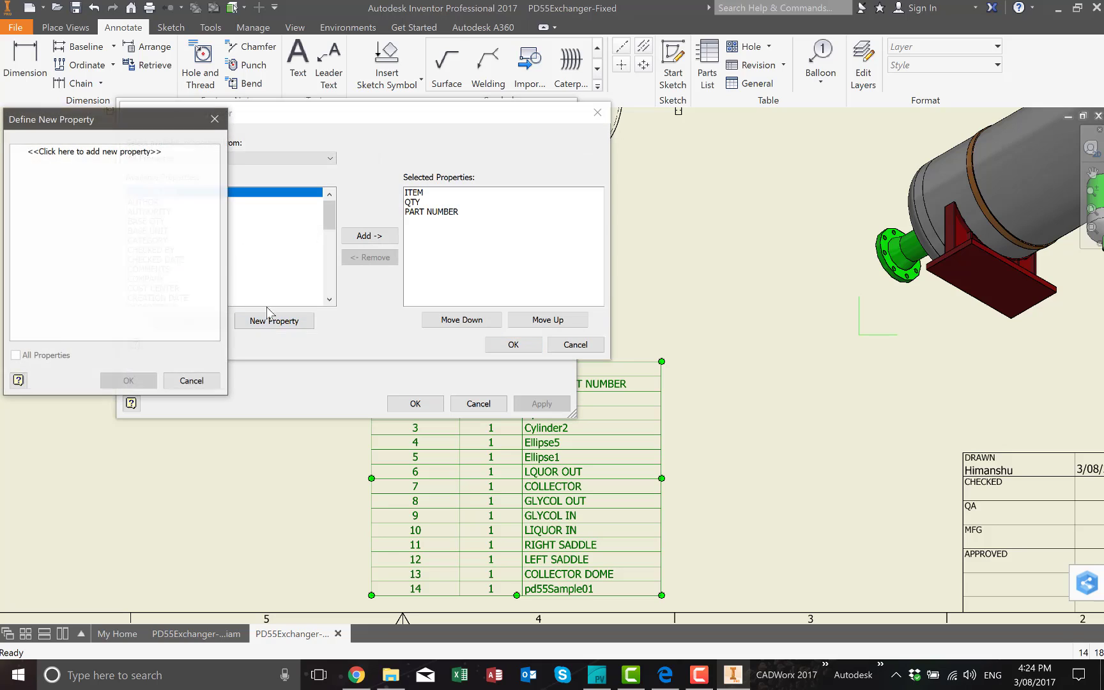
{"action": "left_click", "coordinate": [123, 152]}
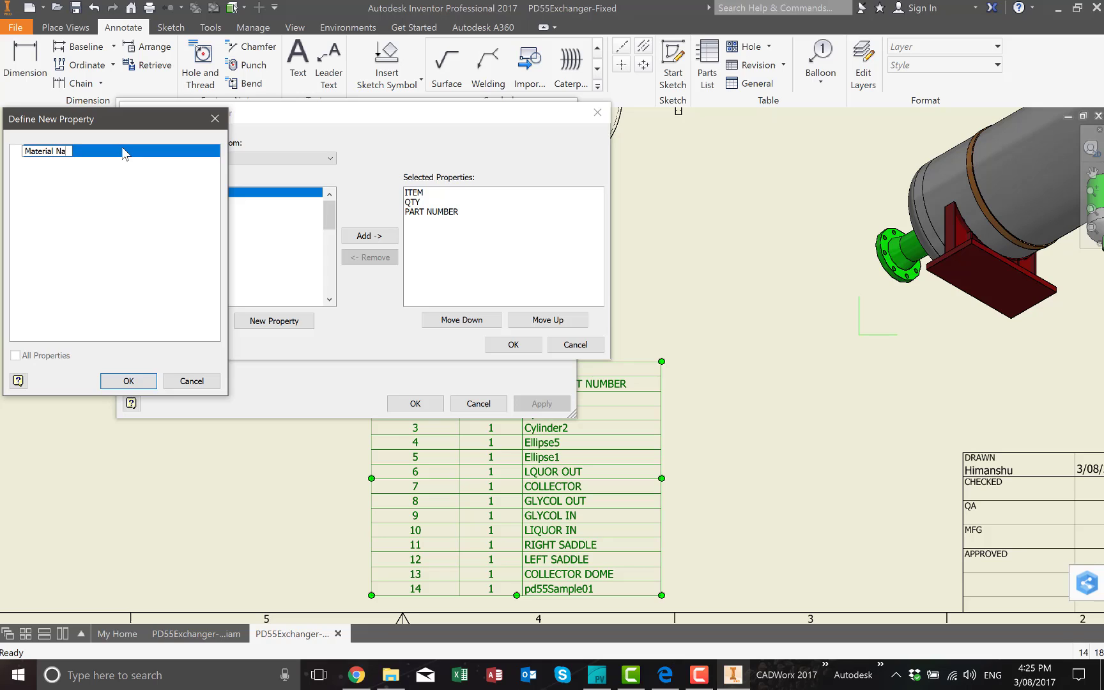
{"action": "left_click", "coordinate": [142, 382]}
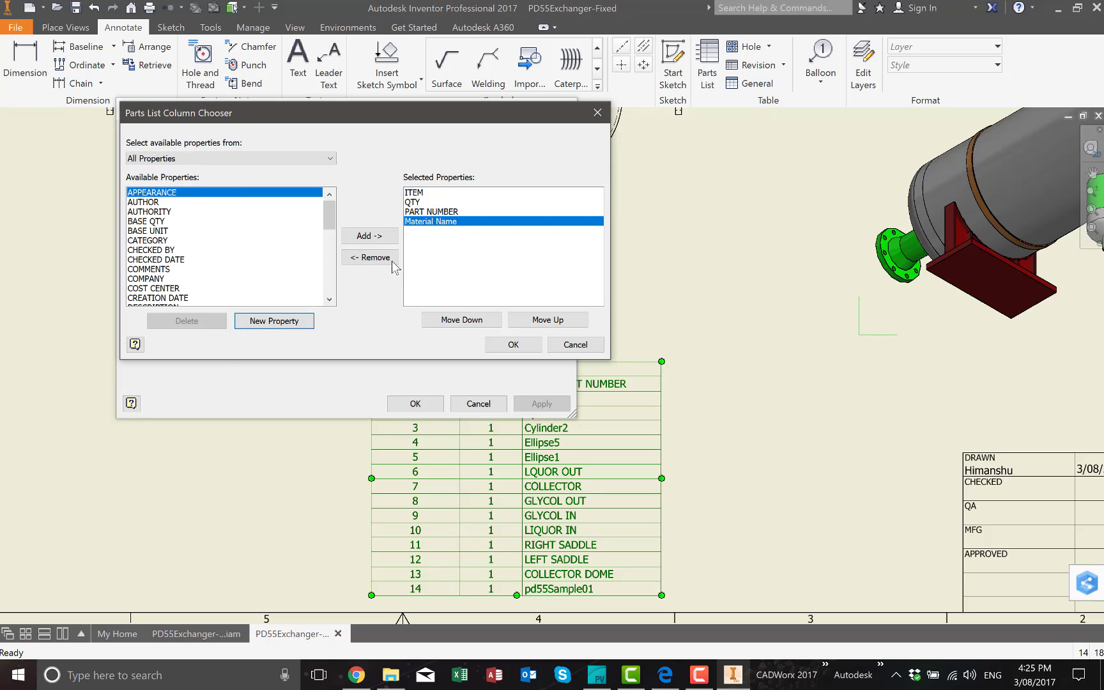
Add a Flange Class property column, widen the Material Name column, and apply the changes
{"action": "left_click", "coordinate": [264, 323]}
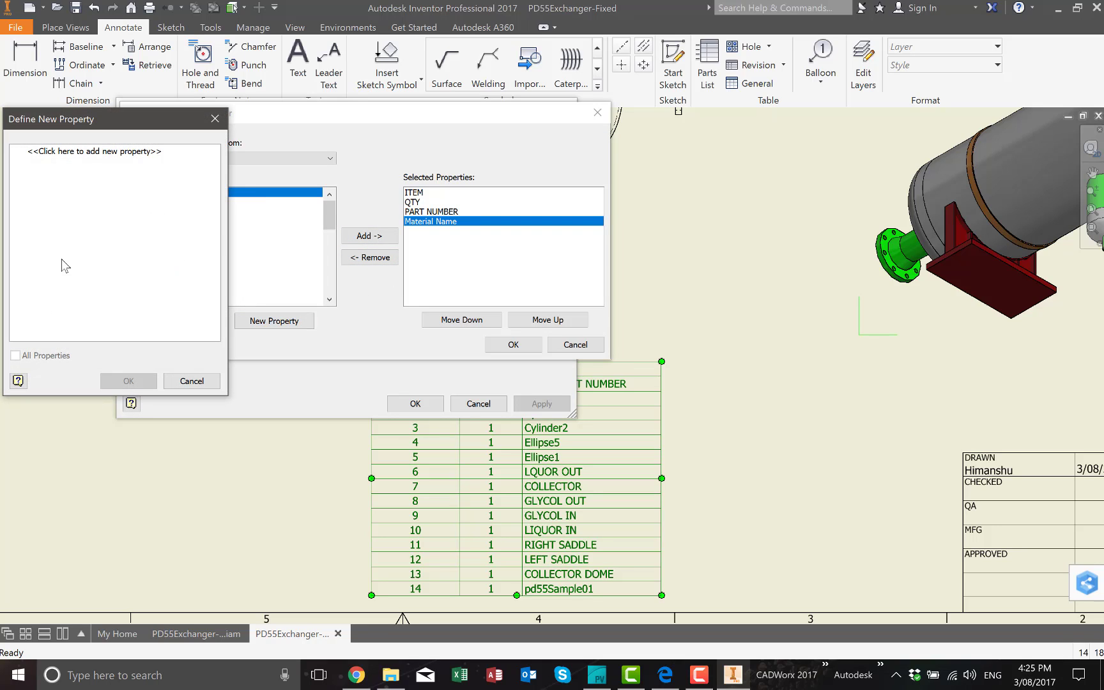
{"action": "left_click", "coordinate": [131, 153]}
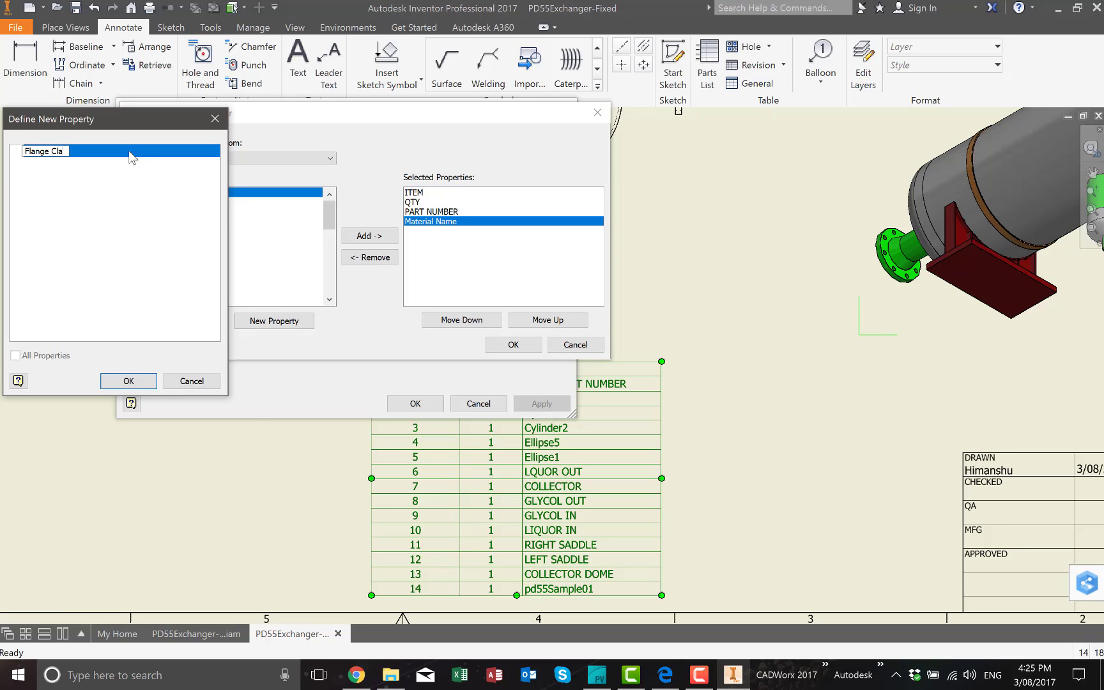
{"action": "left_click", "coordinate": [127, 381]}
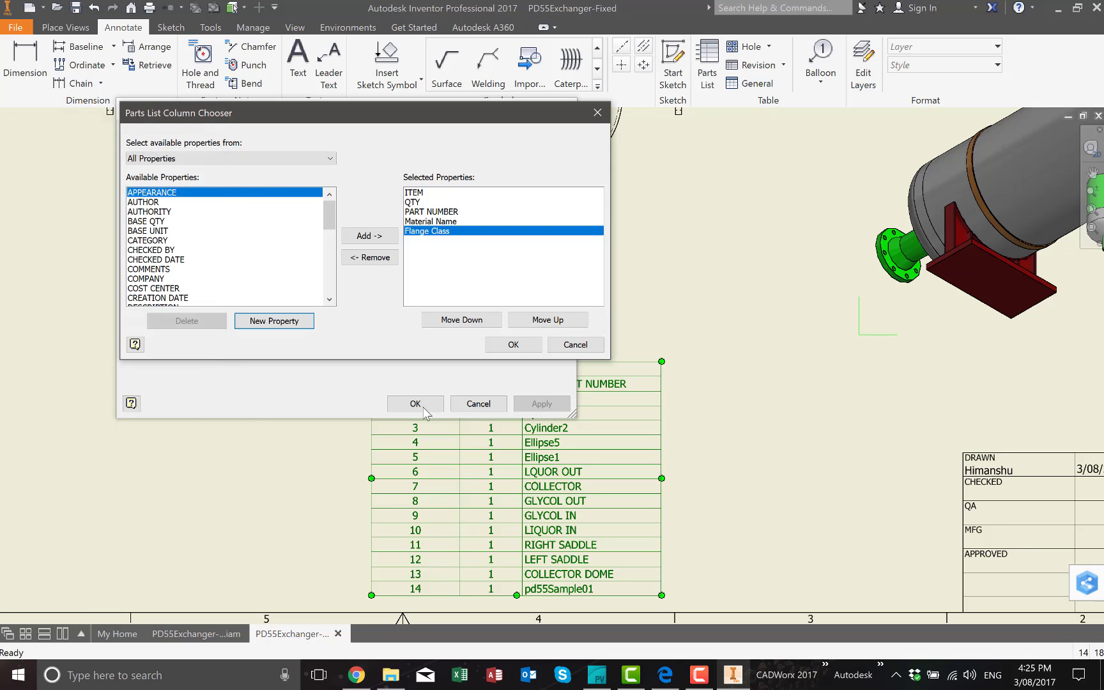
{"action": "left_click", "coordinate": [514, 346]}
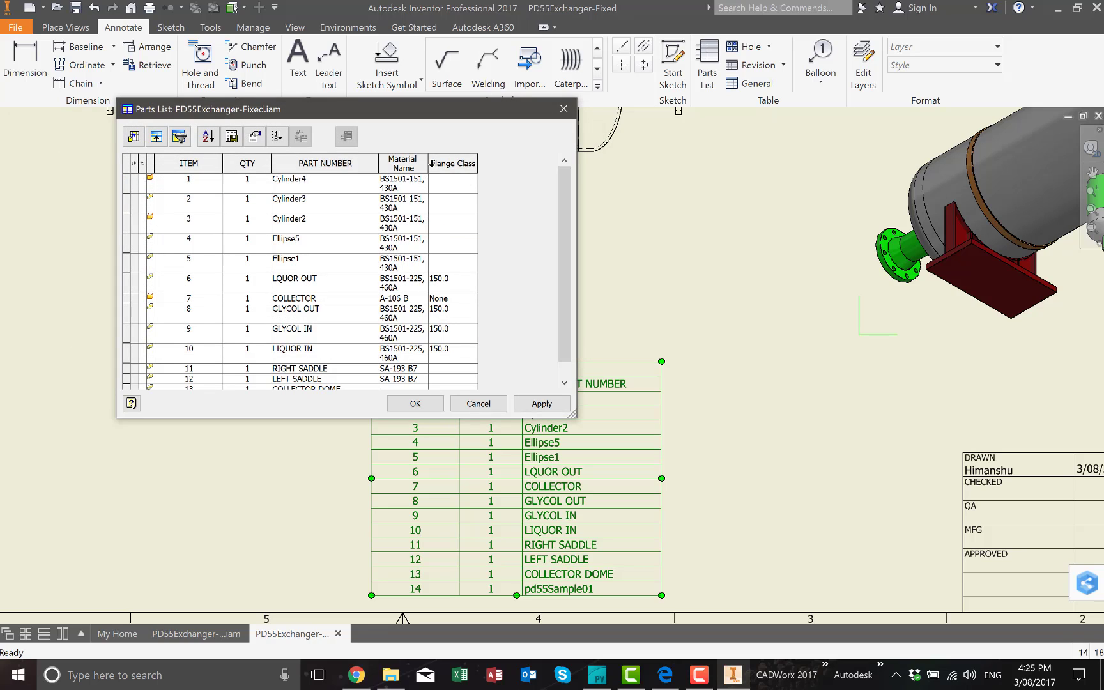
{"action": "left_click_drag", "start_coordinate": [428, 162], "coordinate": [502, 162]}
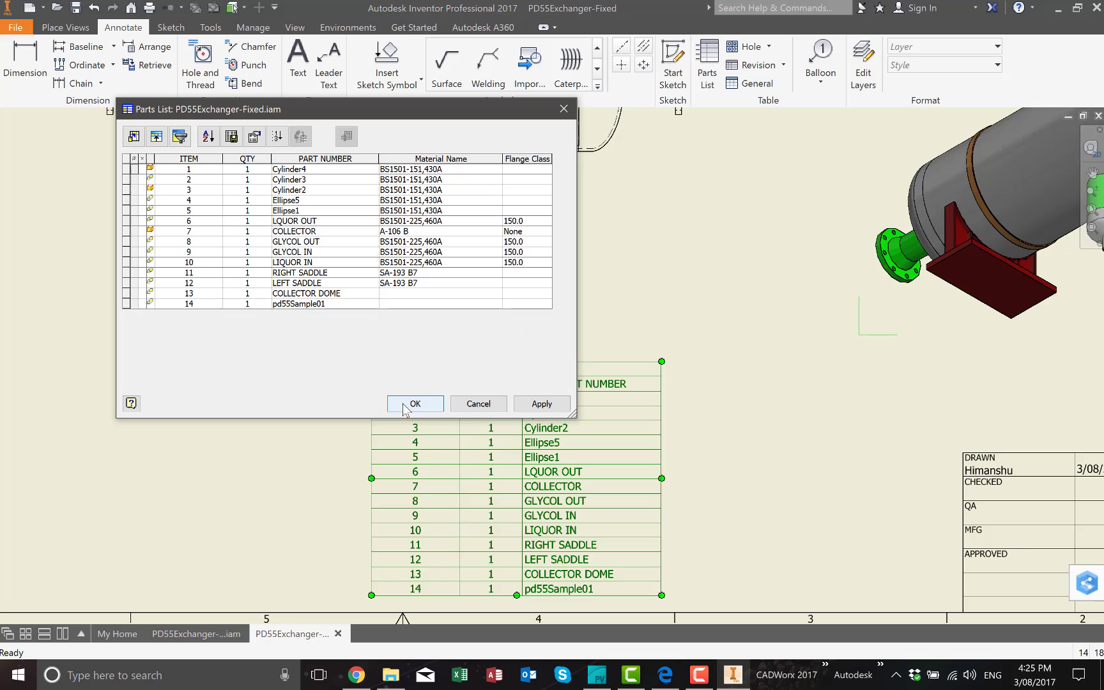
{"action": "left_click", "coordinate": [540, 405]}
{"action": "left_click", "coordinate": [415, 405]}
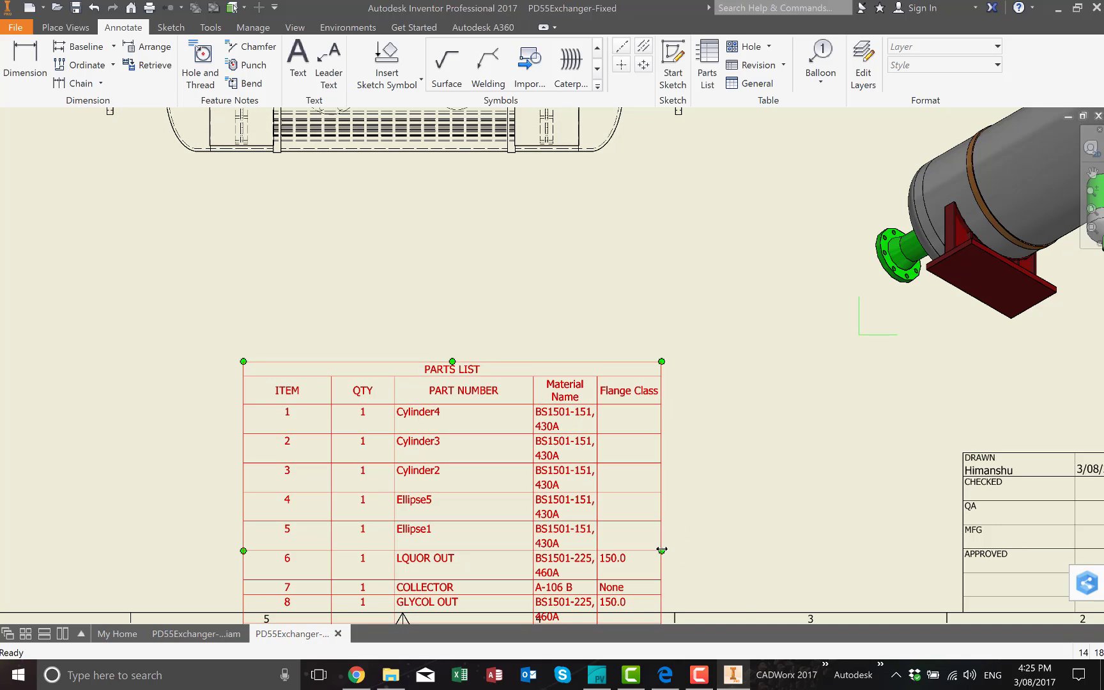
Widen the parts list so Material Name entries fit on one line, narrowing Flange Class
{"action": "left_click_drag", "start_coordinate": [765, 542], "coordinate": [848, 542]}
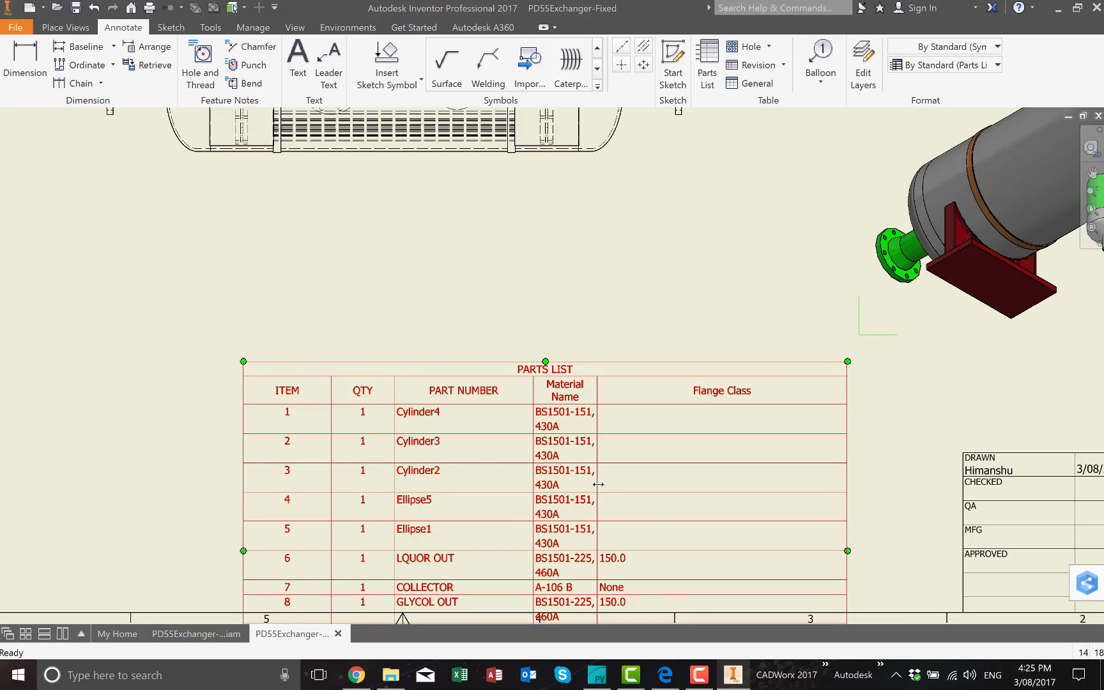
{"action": "left_click_drag", "start_coordinate": [598, 484], "coordinate": [777, 484]}
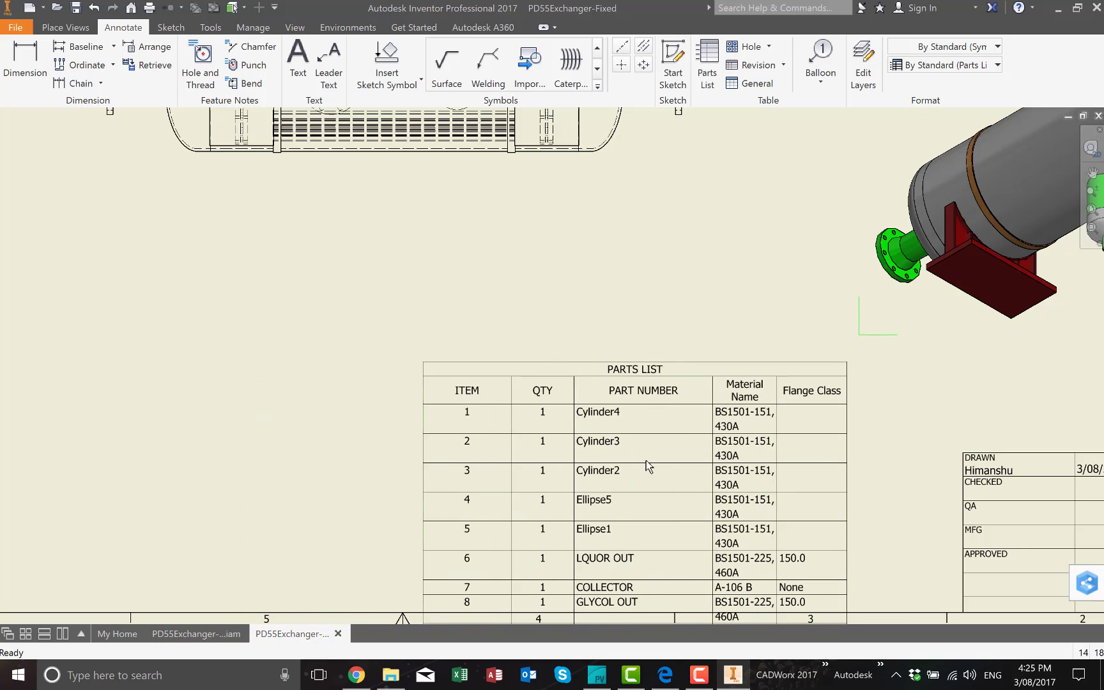
{"action": "left_click", "coordinate": [646, 461]}
{"action": "left_click_drag", "start_coordinate": [423, 363], "coordinate": [123, 345]}
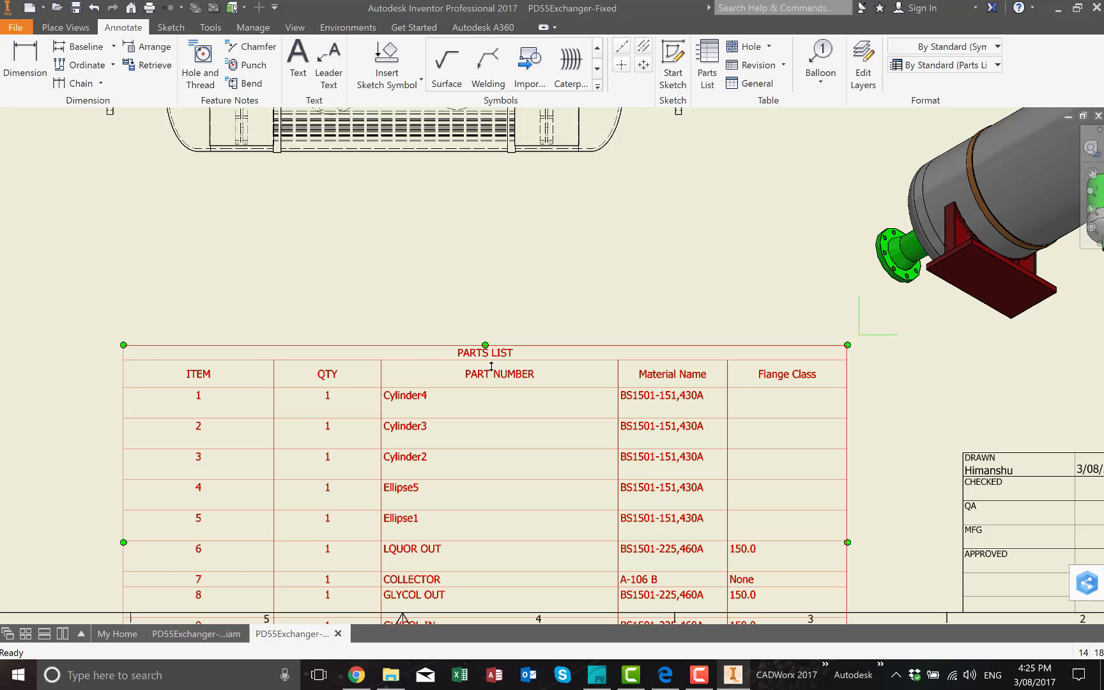
{"action": "scroll", "coordinate": [499, 348], "scroll_direction": "up", "scroll_amount": 3}
{"action": "scroll", "coordinate": [503, 335], "scroll_direction": "down", "scroll_amount": 5}
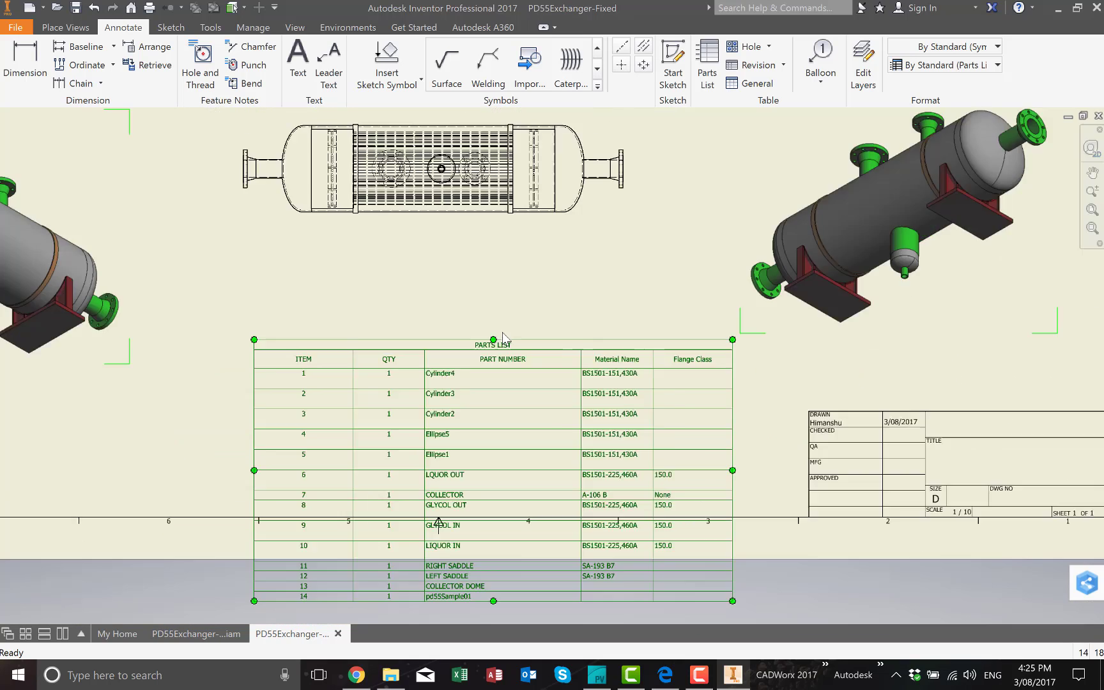
{"action": "scroll", "coordinate": [503, 341], "scroll_direction": "down", "scroll_amount": 1}
{"action": "scroll", "coordinate": [506, 349], "scroll_direction": "up", "scroll_amount": 4}
{"action": "scroll", "coordinate": [506, 351], "scroll_direction": "down", "scroll_amount": 5}
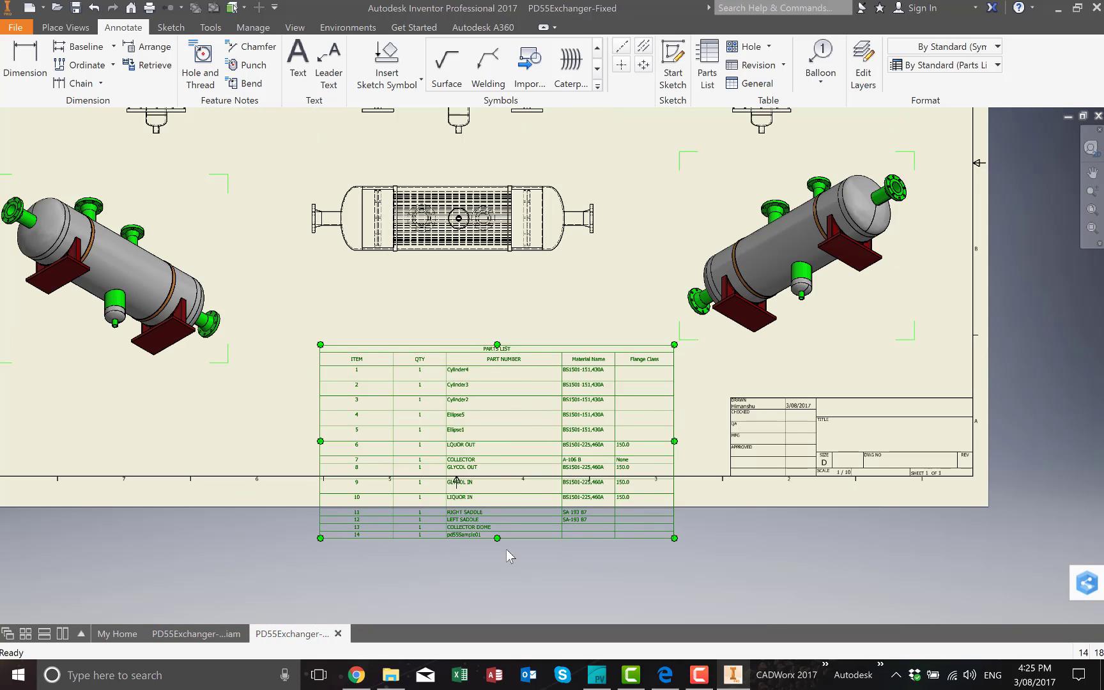
Compress the parts list rows so all 14 items fit within the sheet
{"action": "left_click_drag", "start_coordinate": [499, 539], "coordinate": [504, 482]}
{"action": "left_click", "coordinate": [535, 518]}
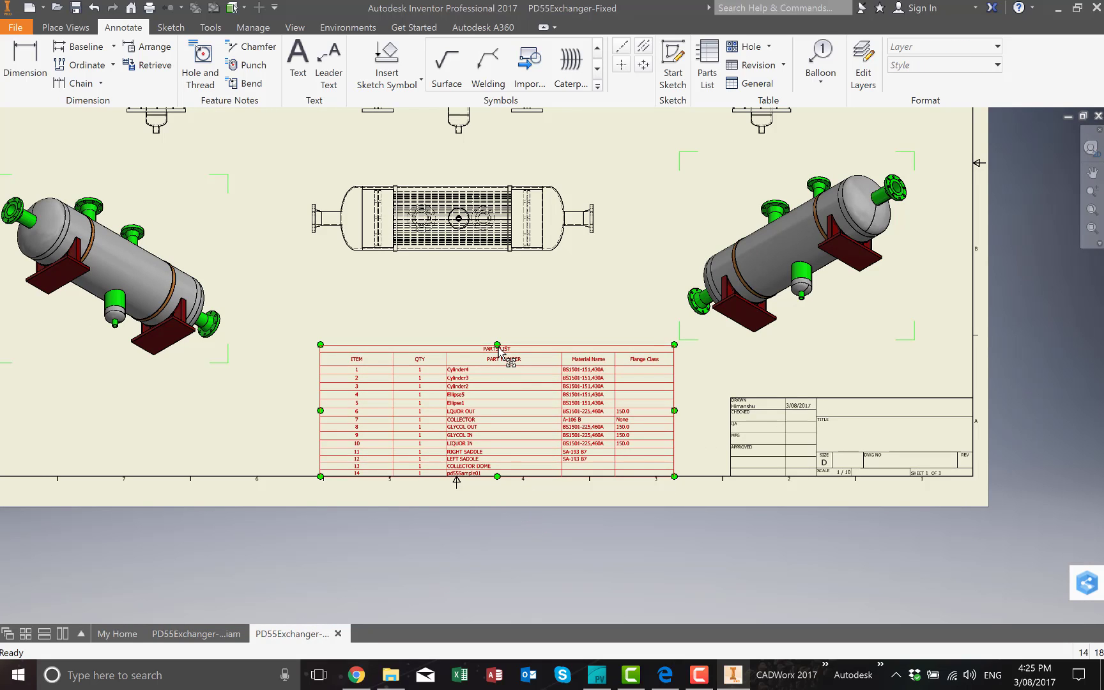
{"action": "left_click_drag", "start_coordinate": [497, 346], "coordinate": [504, 322]}
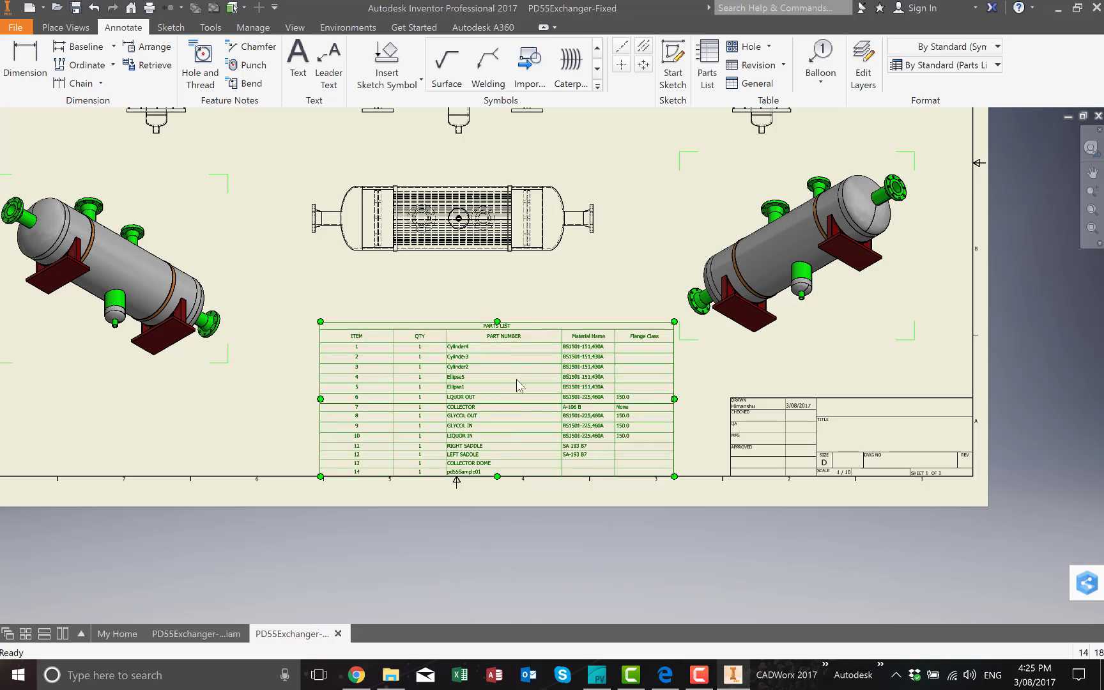
{"action": "left_click", "coordinate": [497, 515]}
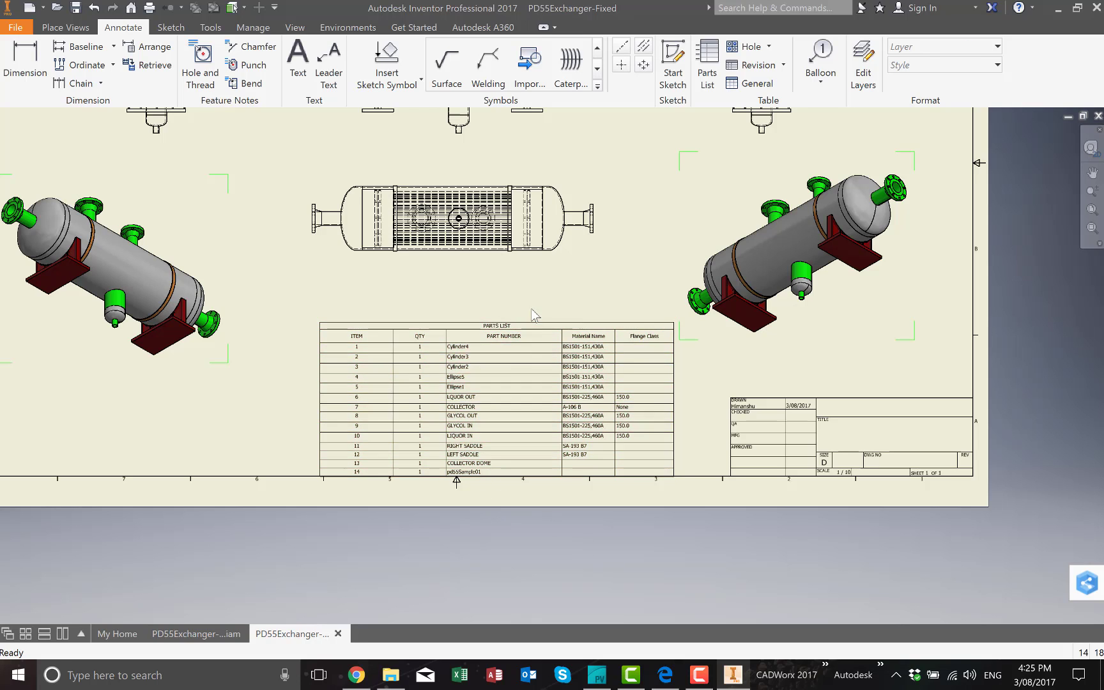
{"action": "middle_click_drag", "start_coordinate": [352, 110], "coordinate": [394, 224]}
{"action": "scroll", "coordinate": [500, 274], "scroll_direction": "down", "scroll_amount": 5}
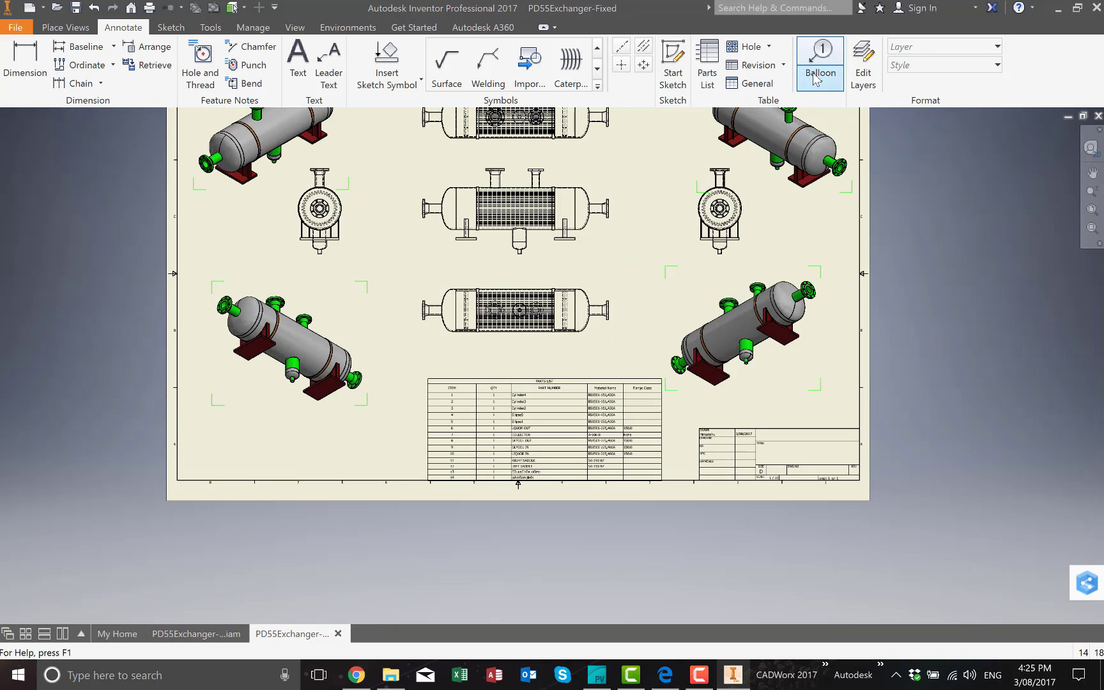
Auto-balloon every component of the central front view, with balloons arranged around it
{"action": "left_click", "coordinate": [820, 76]}
{"action": "left_click", "coordinate": [825, 141]}
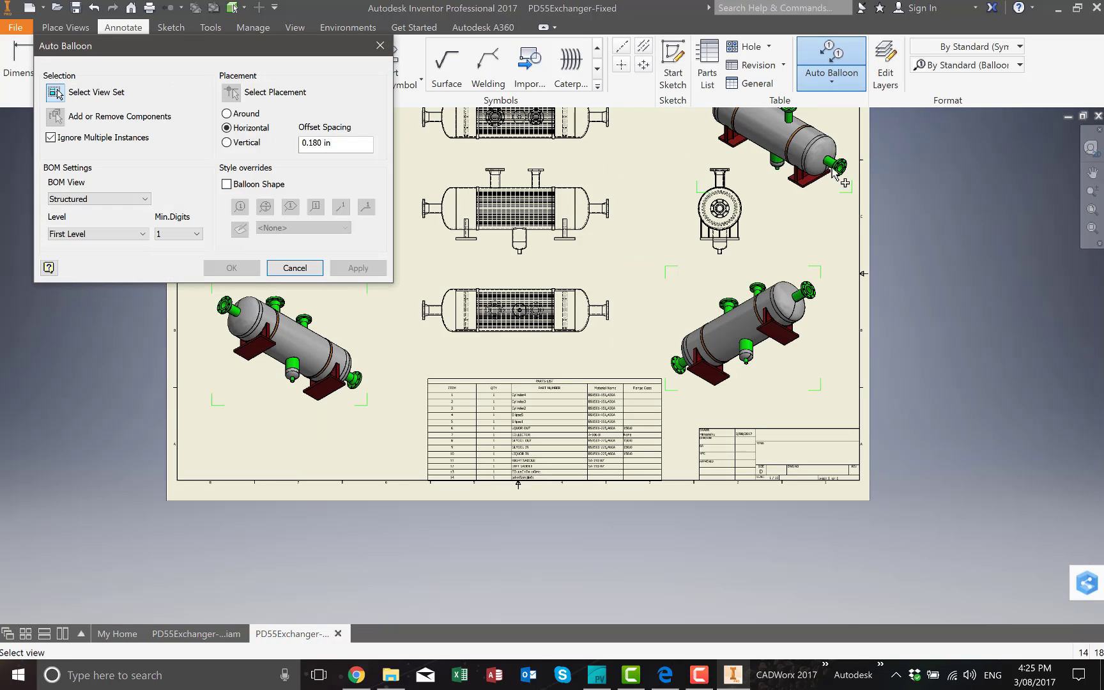
{"action": "left_click", "coordinate": [556, 255]}
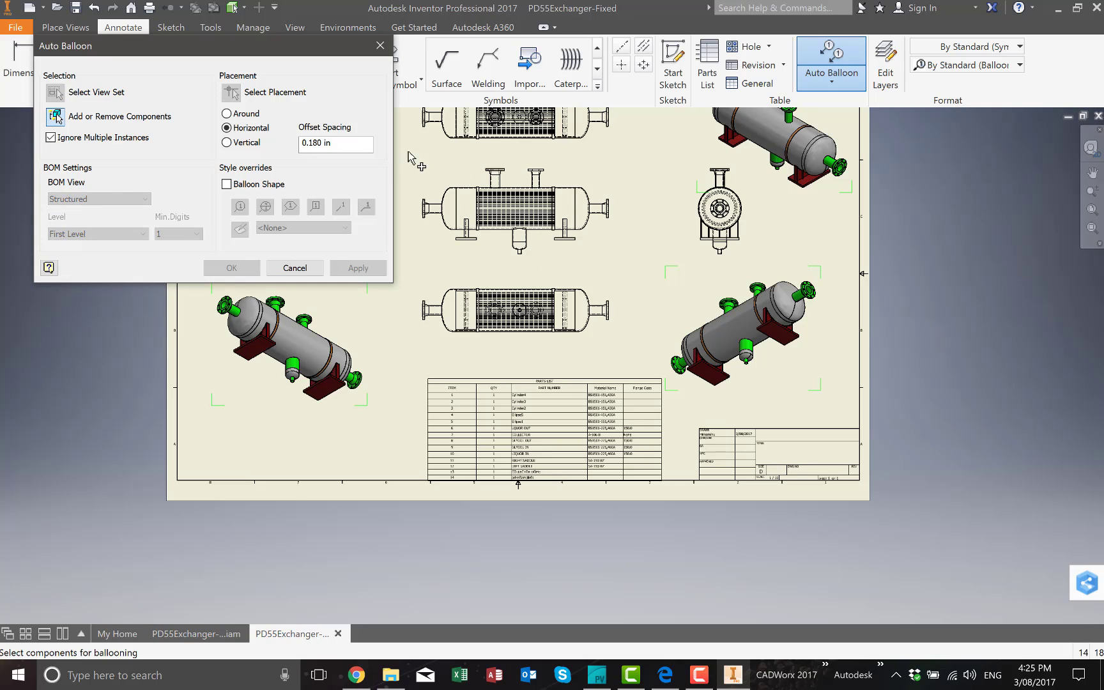
{"action": "mouse_move", "coordinate": [408, 161]}
{"action": "left_mouse_down"}
{"action": "mouse_move", "coordinate": [465, 221]}
{"action": "mouse_move", "coordinate": [626, 259]}
{"action": "left_mouse_up"}
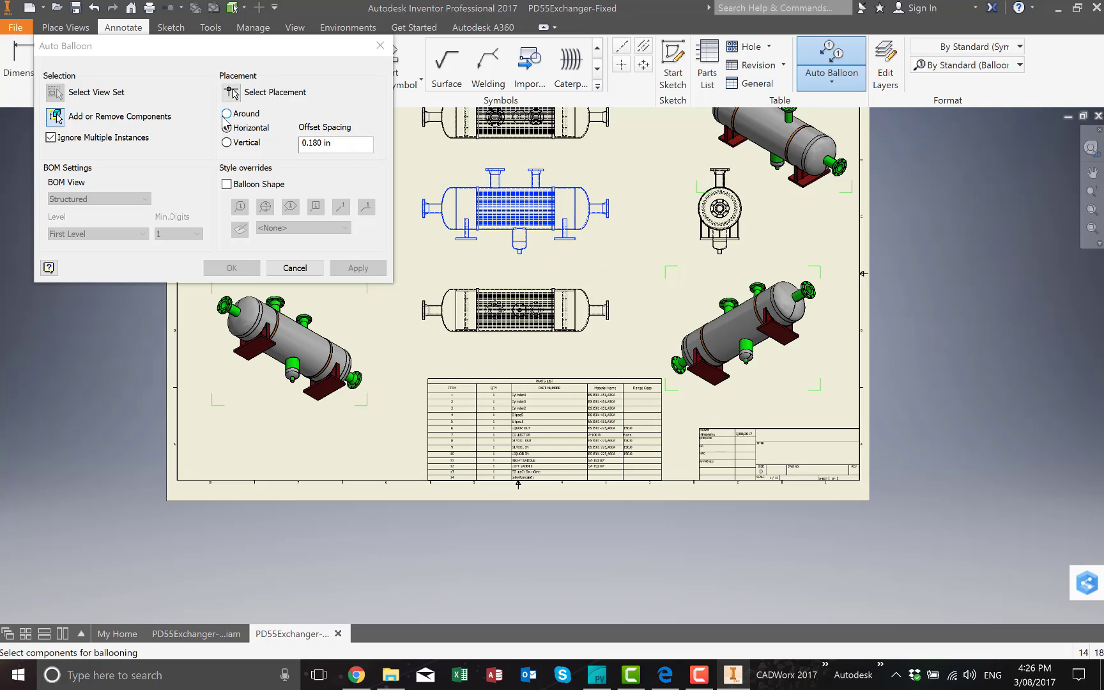
{"action": "left_click", "coordinate": [227, 114]}
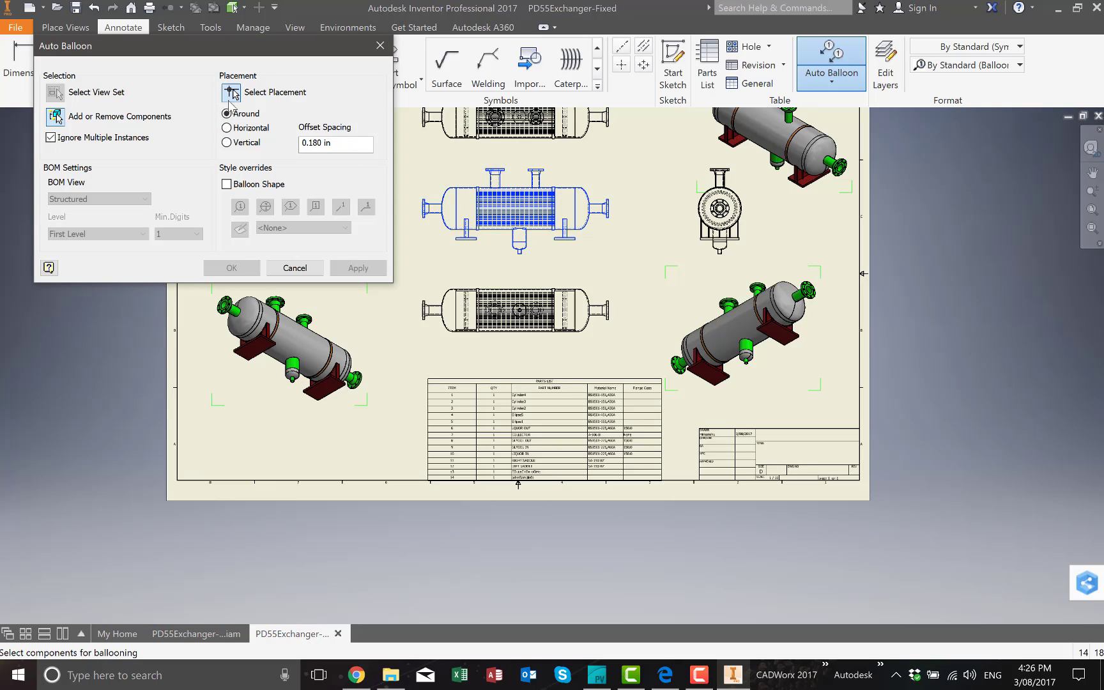
{"action": "left_click", "coordinate": [425, 220]}
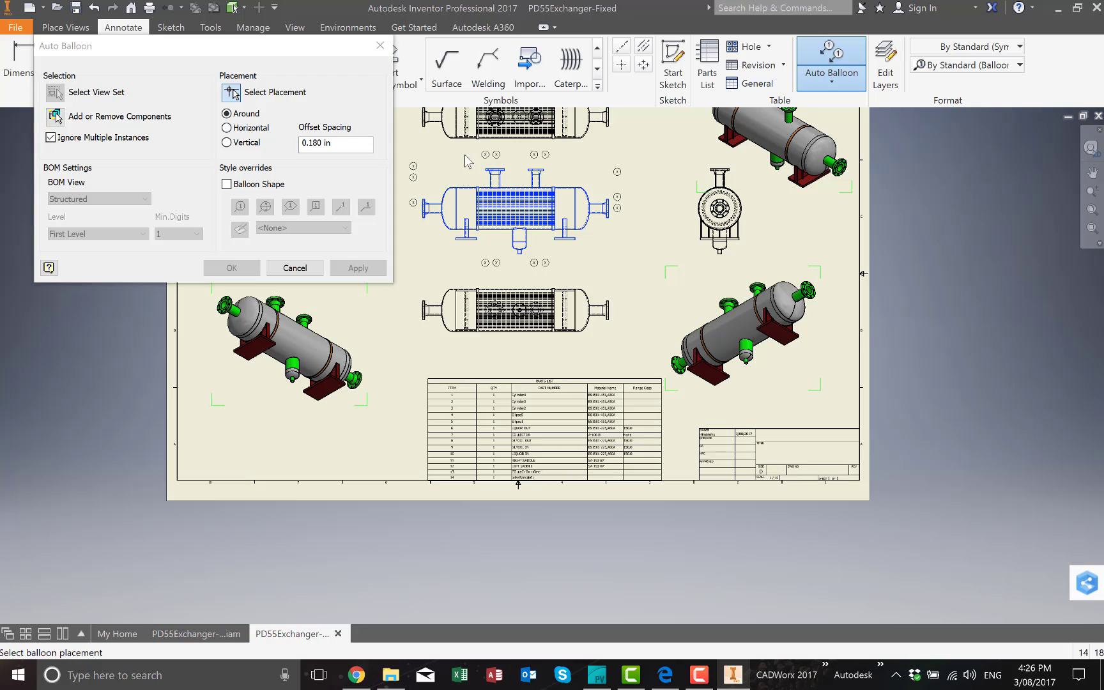
{"action": "left_click", "coordinate": [233, 269]}
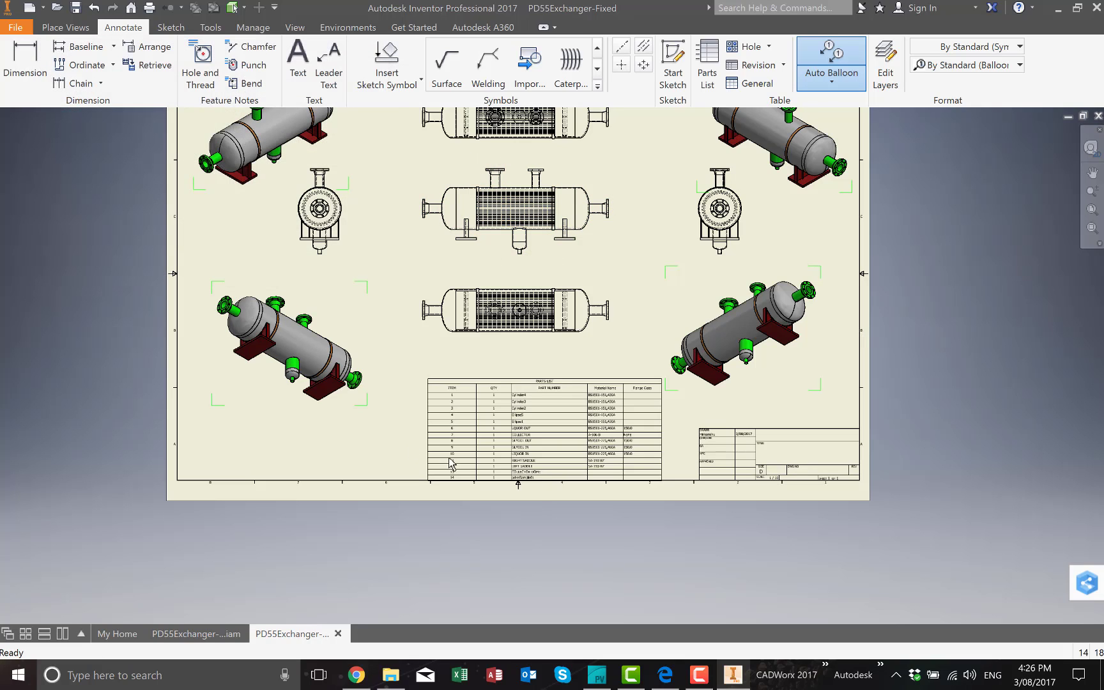
Balloon a nozzle and the right saddle in the lower-left isometric view and a nozzle top-right
{"action": "left_click", "coordinate": [831, 80]}
{"action": "left_click", "coordinate": [841, 106]}
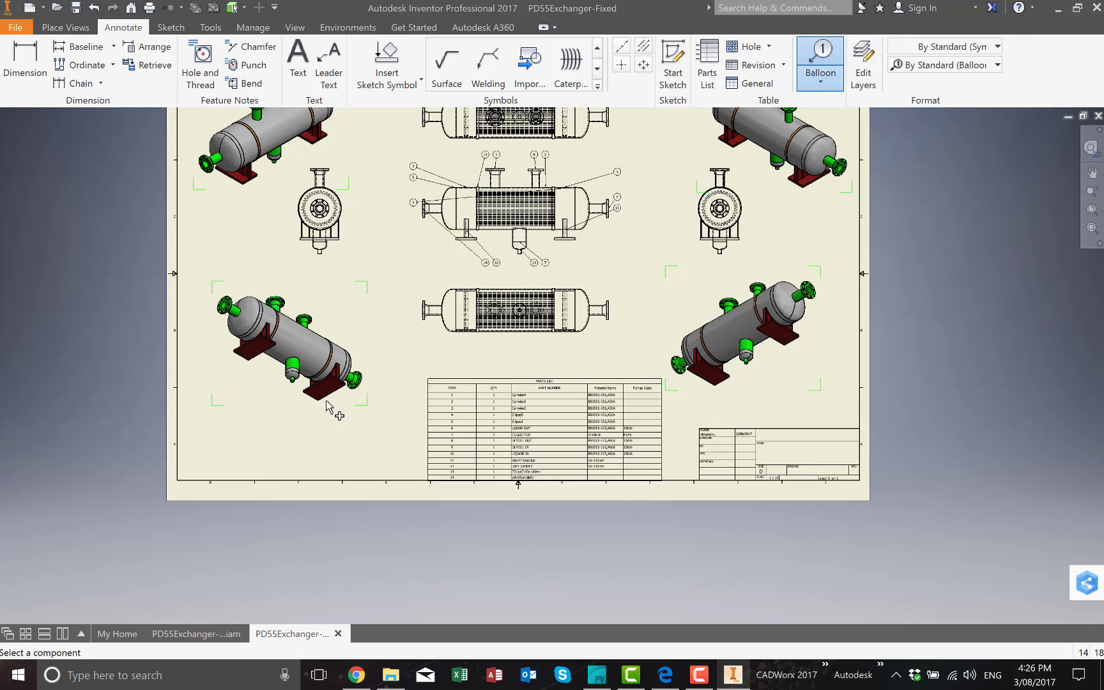
{"action": "left_click", "coordinate": [291, 382]}
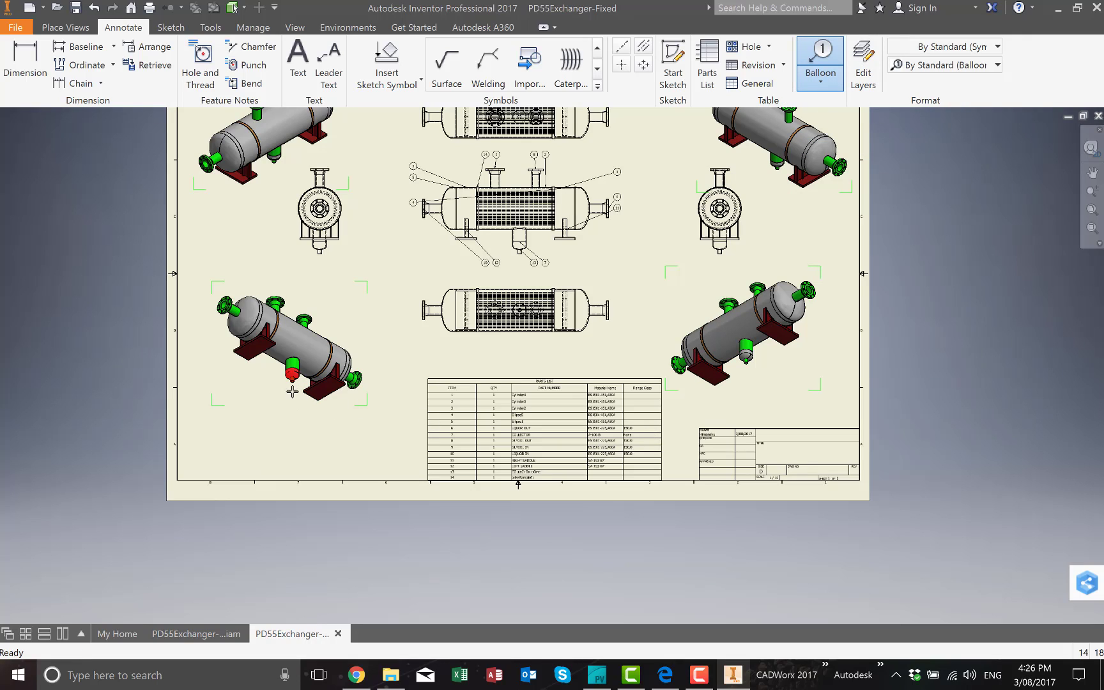
{"action": "double_click", "coordinate": [273, 419]}
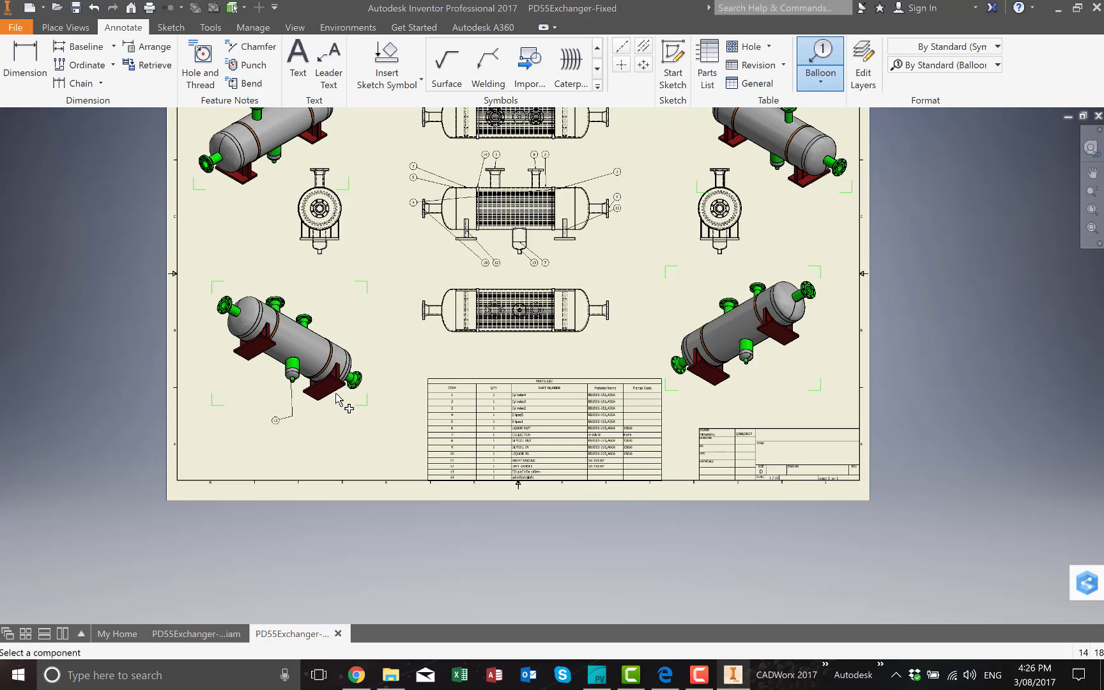
{"action": "left_click", "coordinate": [337, 401]}
{"action": "double_click", "coordinate": [344, 425]}
{"action": "left_click", "coordinate": [839, 170]}
{"action": "double_click", "coordinate": [800, 210]}
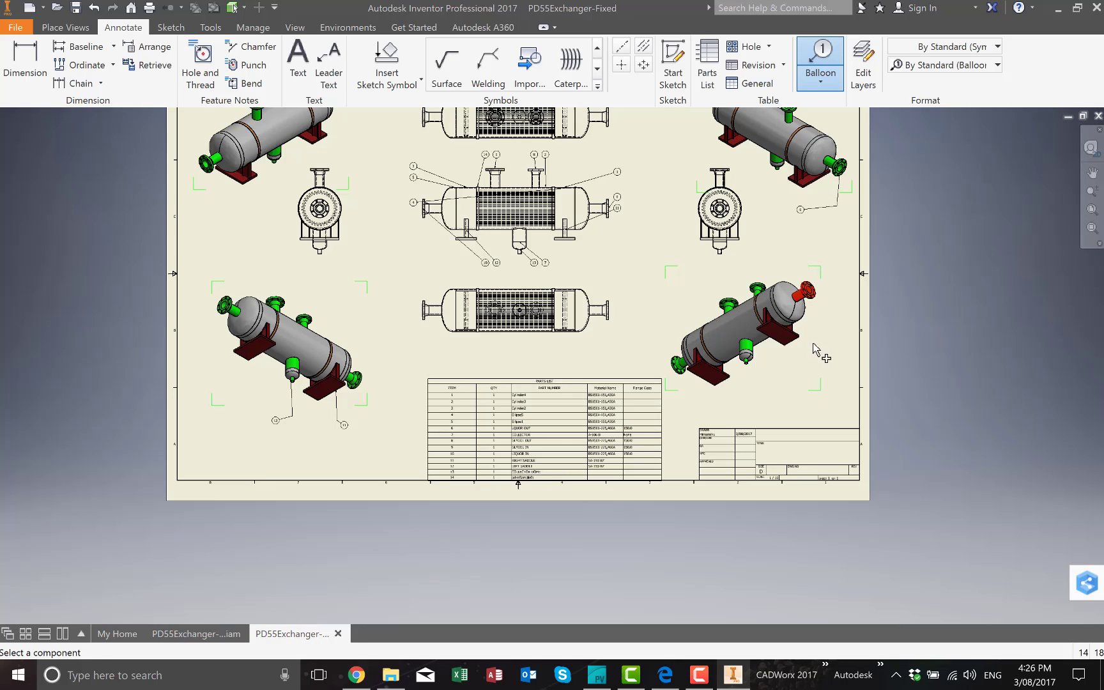
{"action": "middle_click_drag", "start_coordinate": [631, 308], "coordinate": [667, 402]}
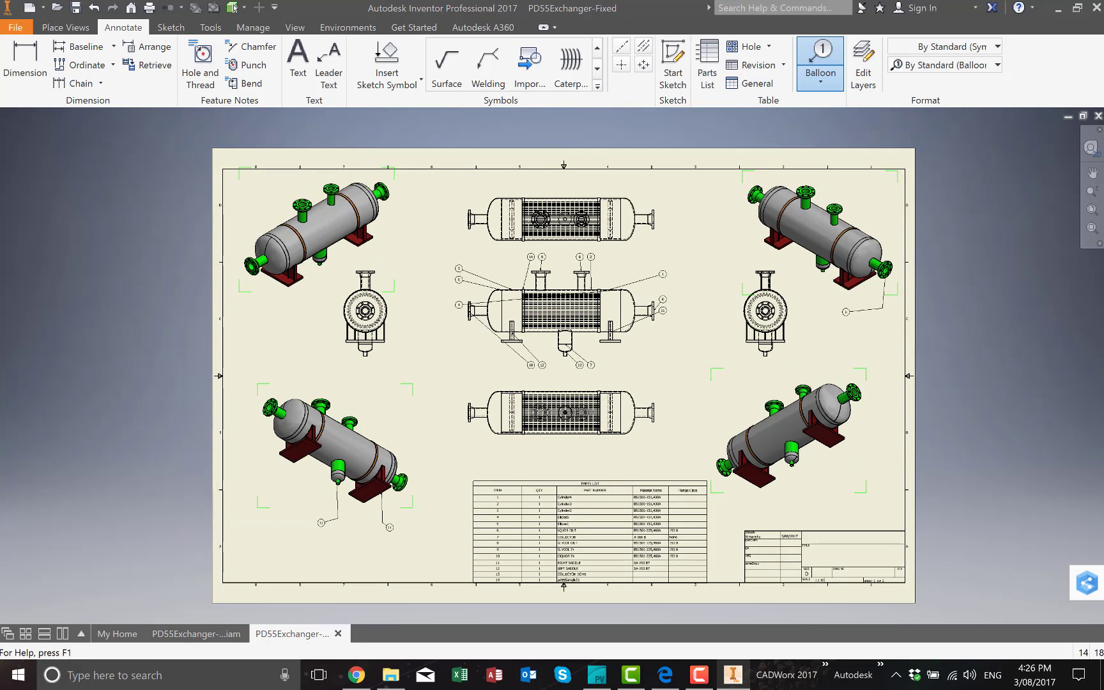
Create 1/5-scale Detail A around the front view's top nozzle, placed to its right
{"action": "left_click", "coordinate": [90, 28]}
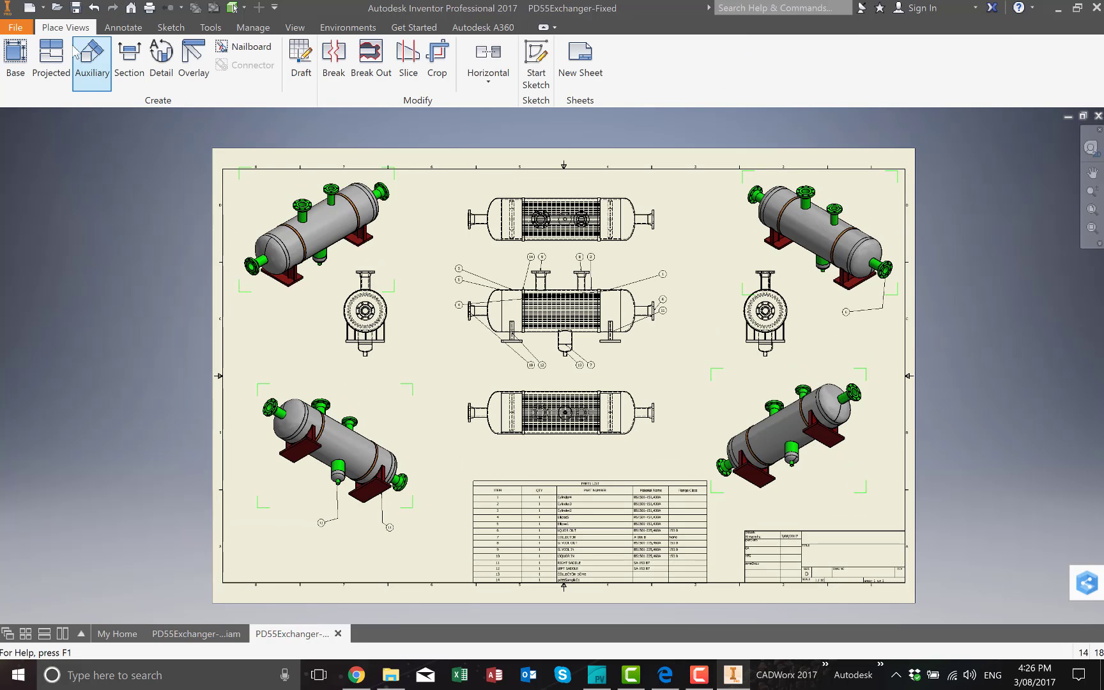
{"action": "left_click", "coordinate": [161, 58]}
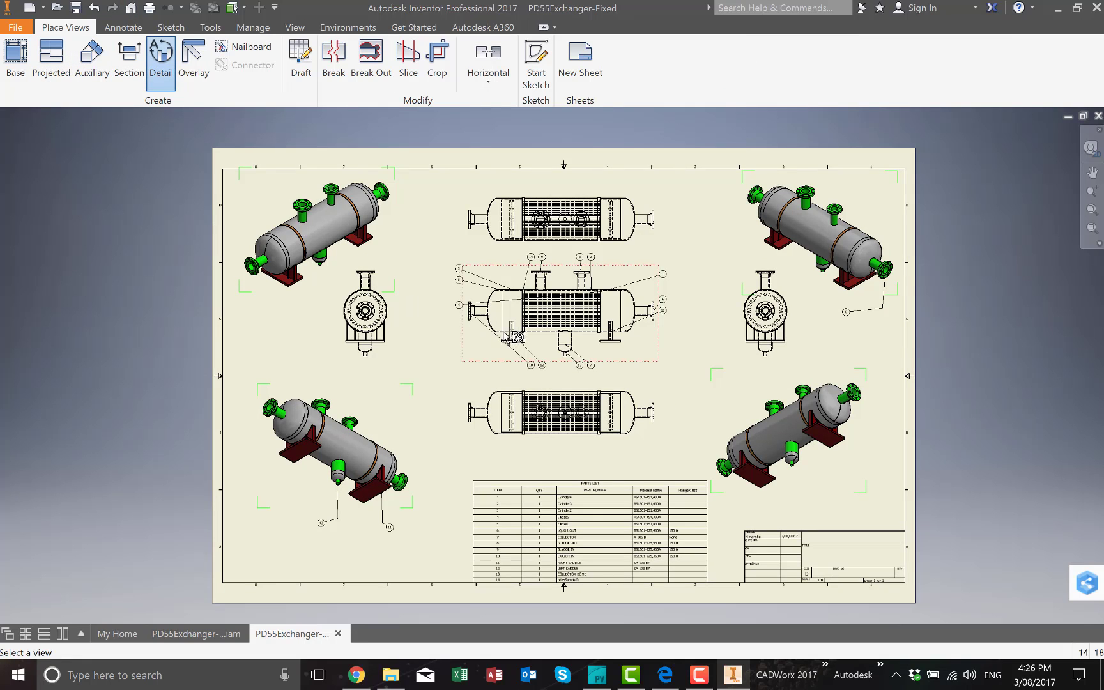
{"action": "scroll", "coordinate": [512, 336], "scroll_direction": "down", "scroll_amount": 2}
{"action": "scroll", "coordinate": [476, 282], "scroll_direction": "up", "scroll_amount": 5}
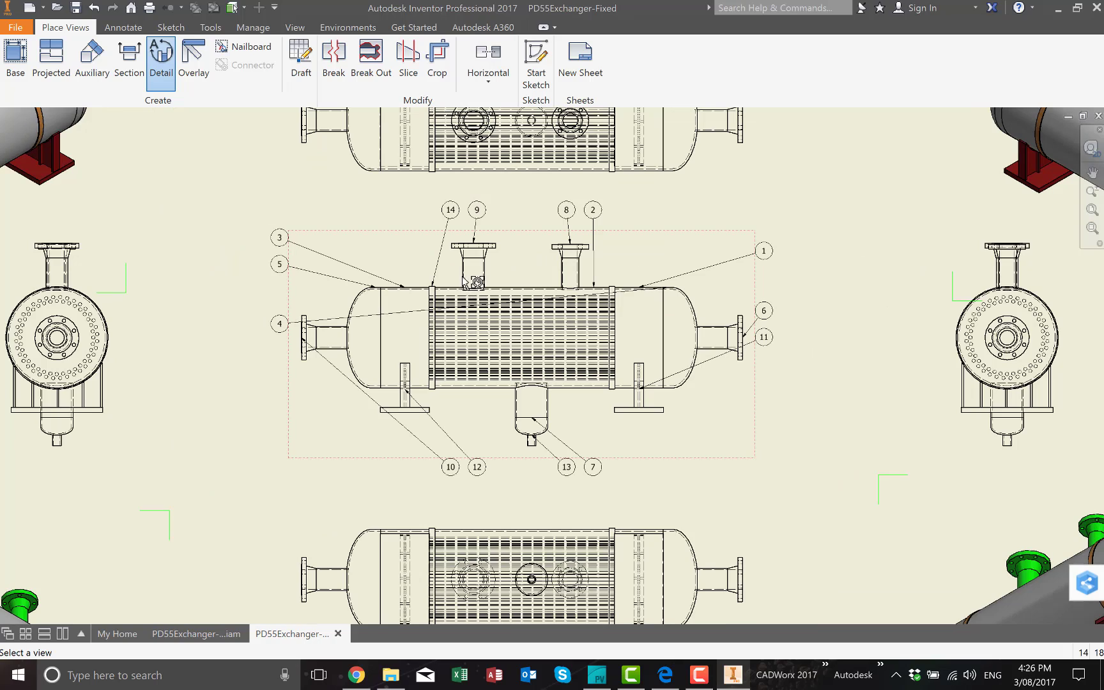
{"action": "left_click", "coordinate": [479, 289]}
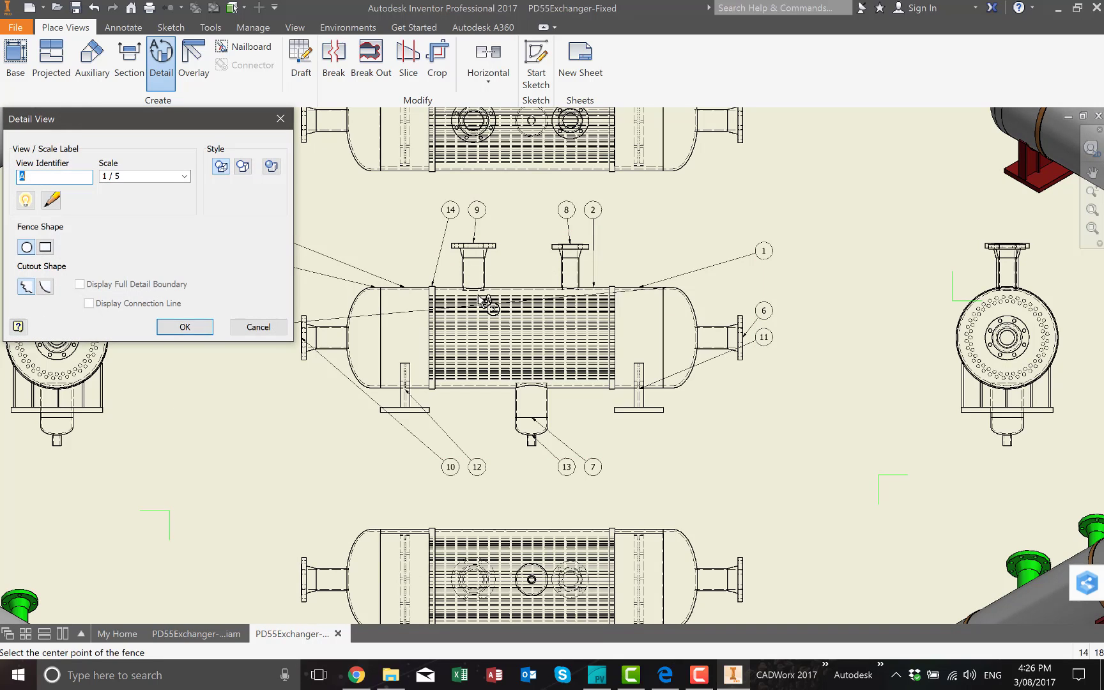
{"action": "left_click", "coordinate": [472, 283]}
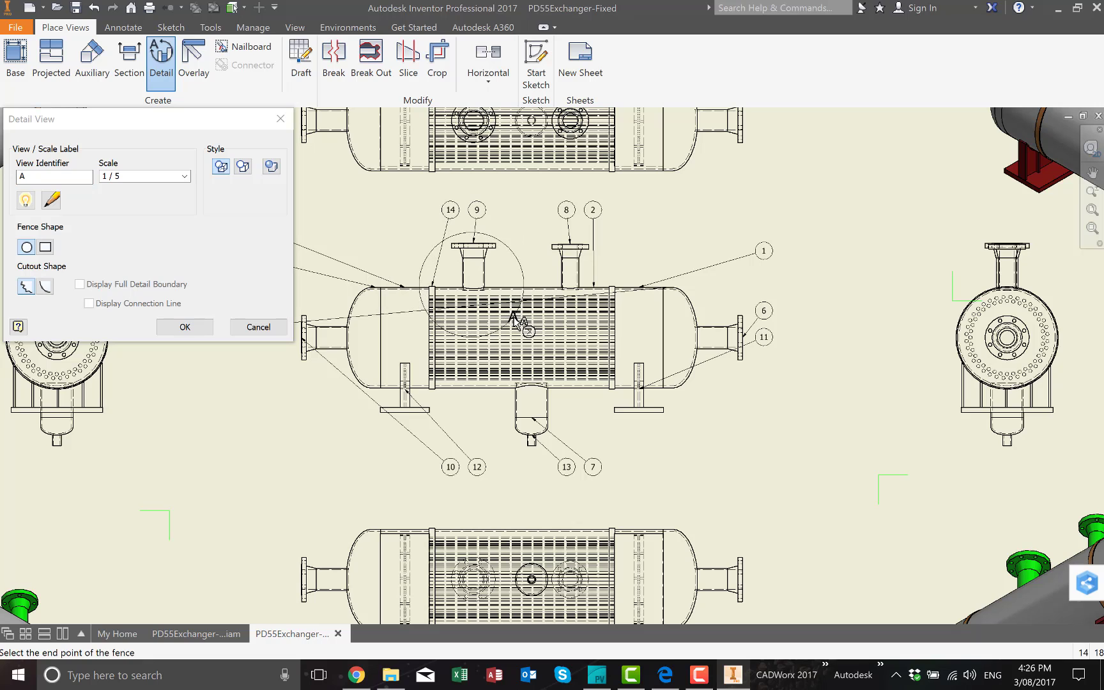
{"action": "left_click", "coordinate": [515, 313]}
{"action": "scroll", "coordinate": [486, 279], "scroll_direction": "up", "scroll_amount": 3}
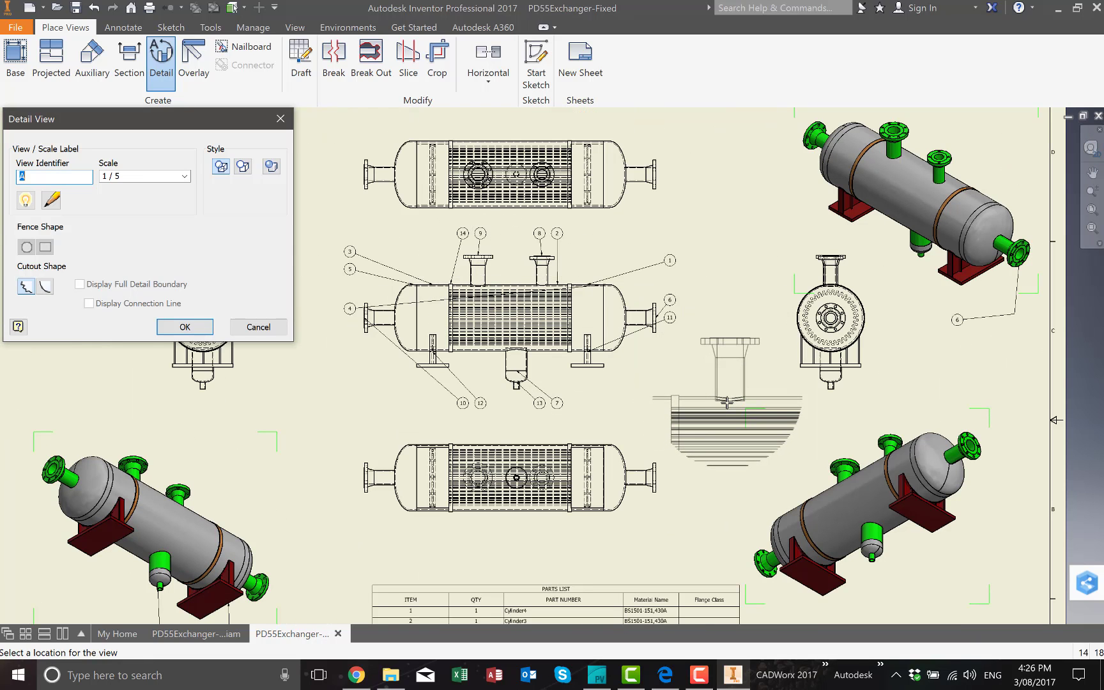
{"action": "left_click", "coordinate": [732, 410]}
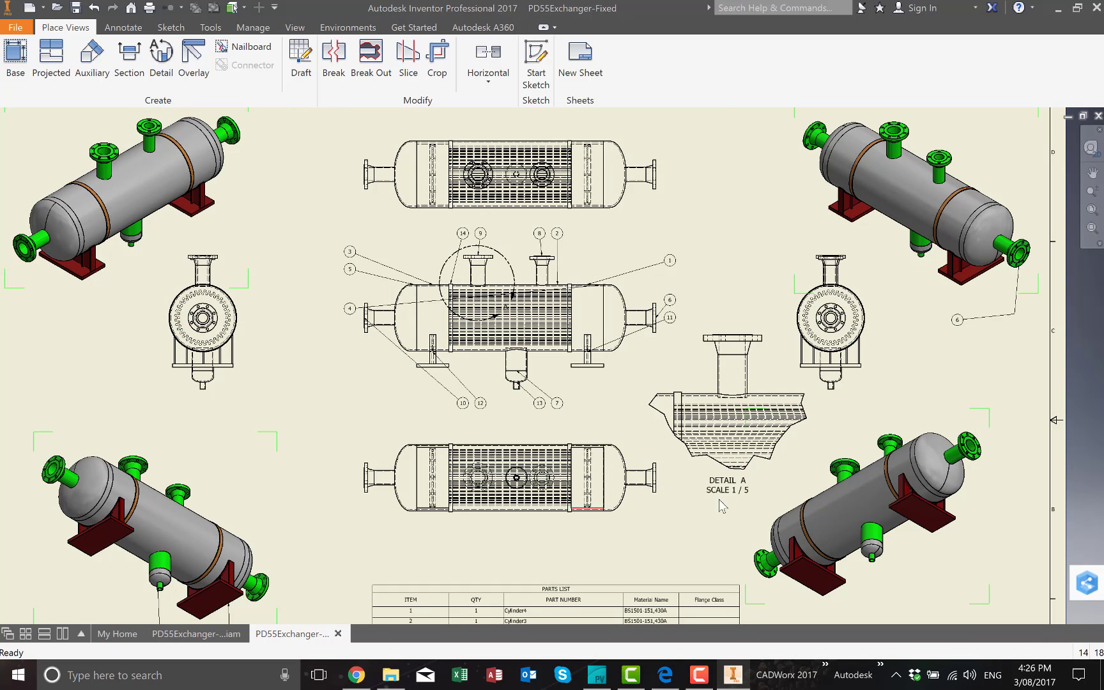
{"action": "scroll", "coordinate": [644, 317], "scroll_direction": "down", "scroll_amount": 1}
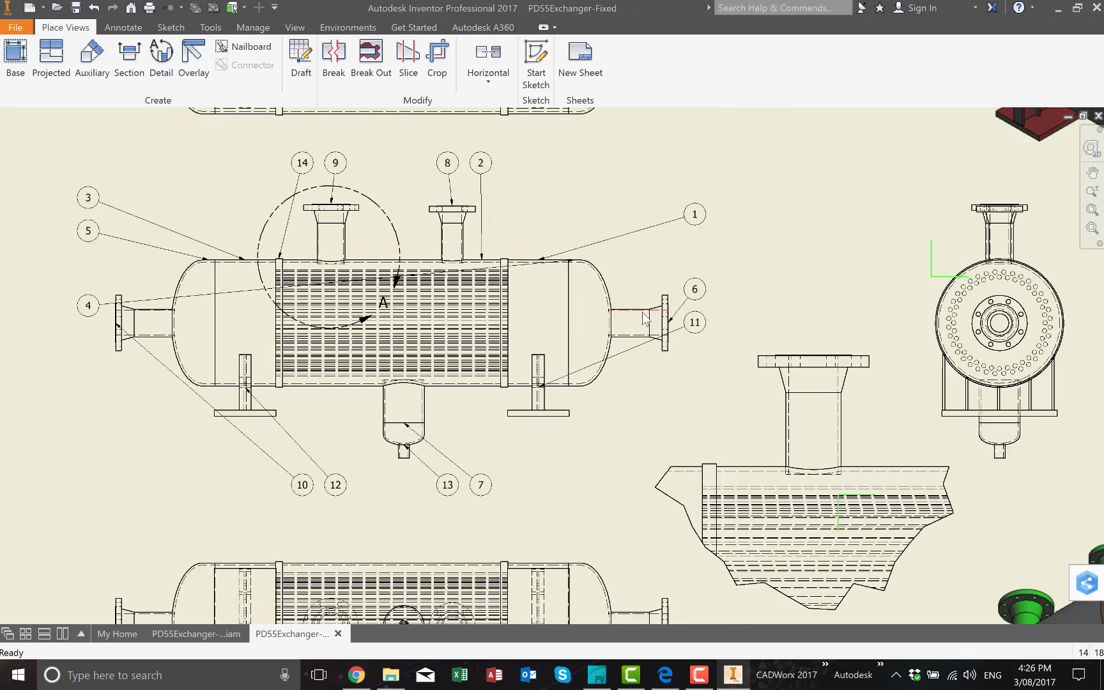
{"action": "scroll", "coordinate": [646, 317], "scroll_direction": "up", "scroll_amount": 3}
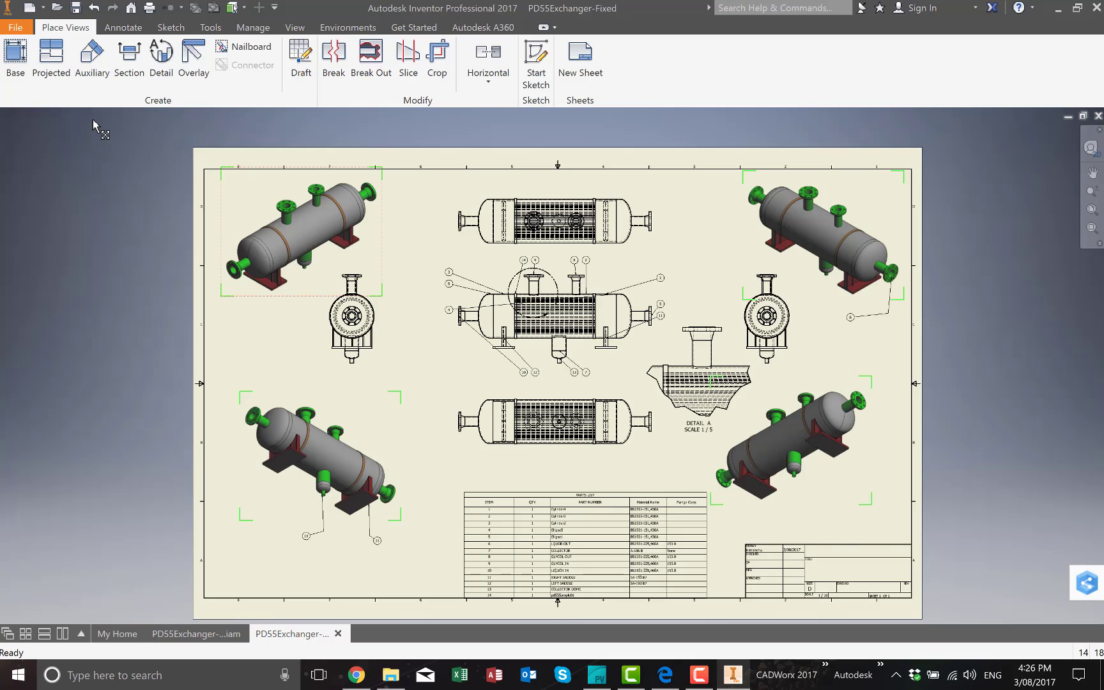
{"action": "left_click", "coordinate": [128, 63]}
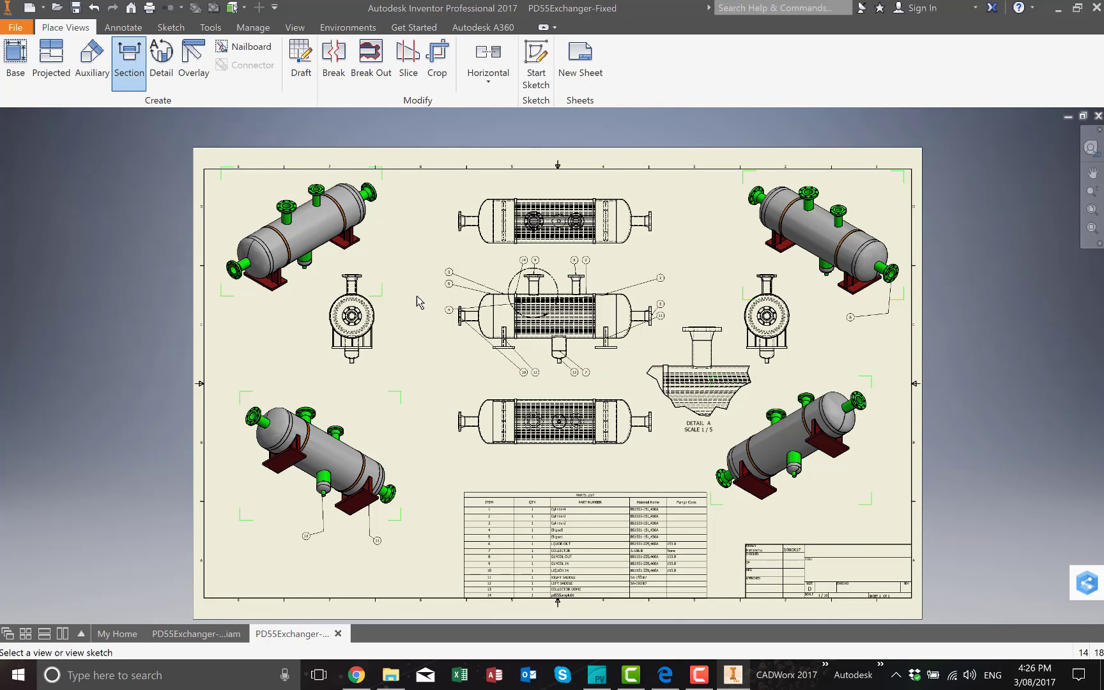
{"action": "left_click", "coordinate": [358, 276]}
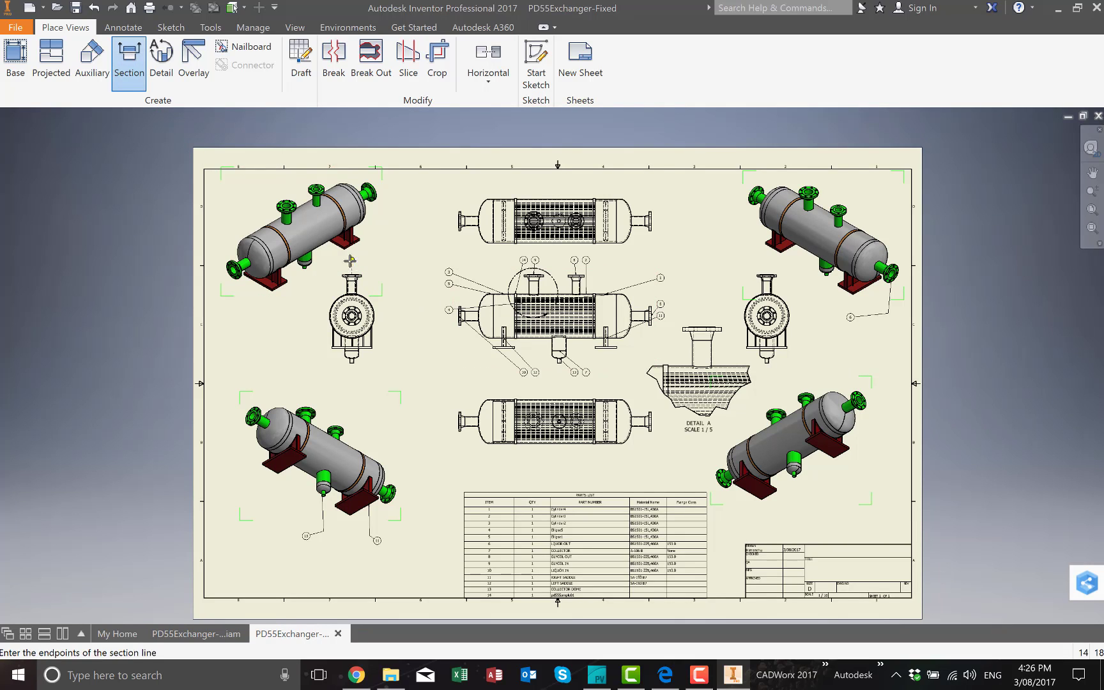
{"action": "left_click", "coordinate": [350, 264]}
{"action": "left_click", "coordinate": [350, 382]}
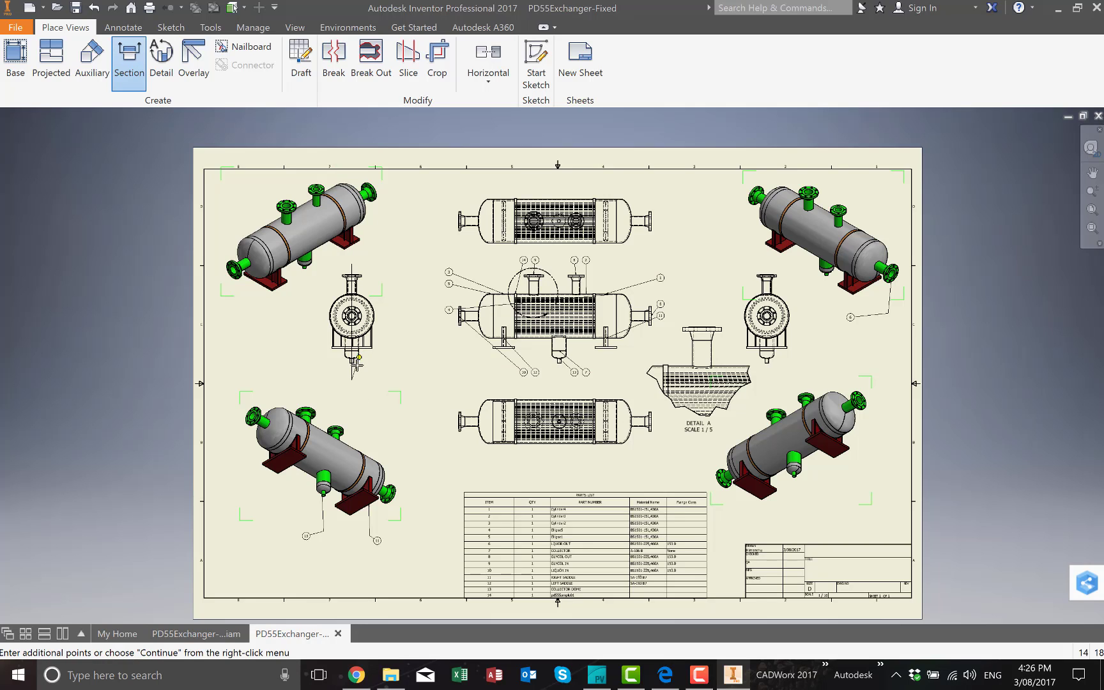
{"action": "right_click", "coordinate": [356, 364]}
{"action": "left_click", "coordinate": [421, 363]}
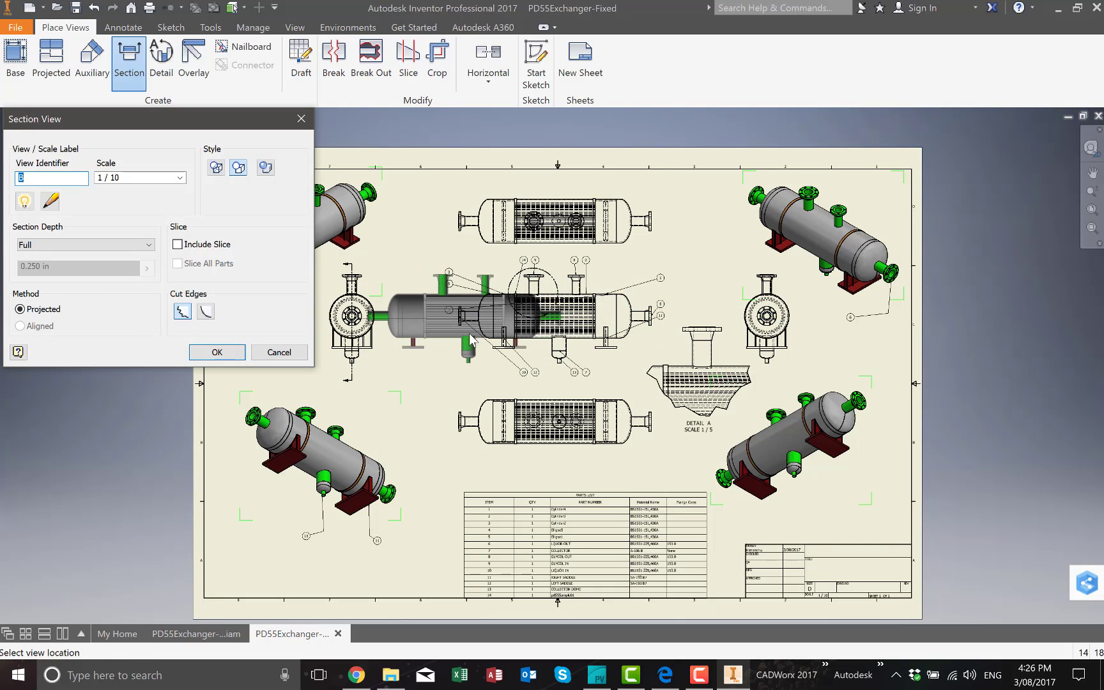
{"action": "scroll", "coordinate": [471, 338], "scroll_direction": "up", "scroll_amount": 5}
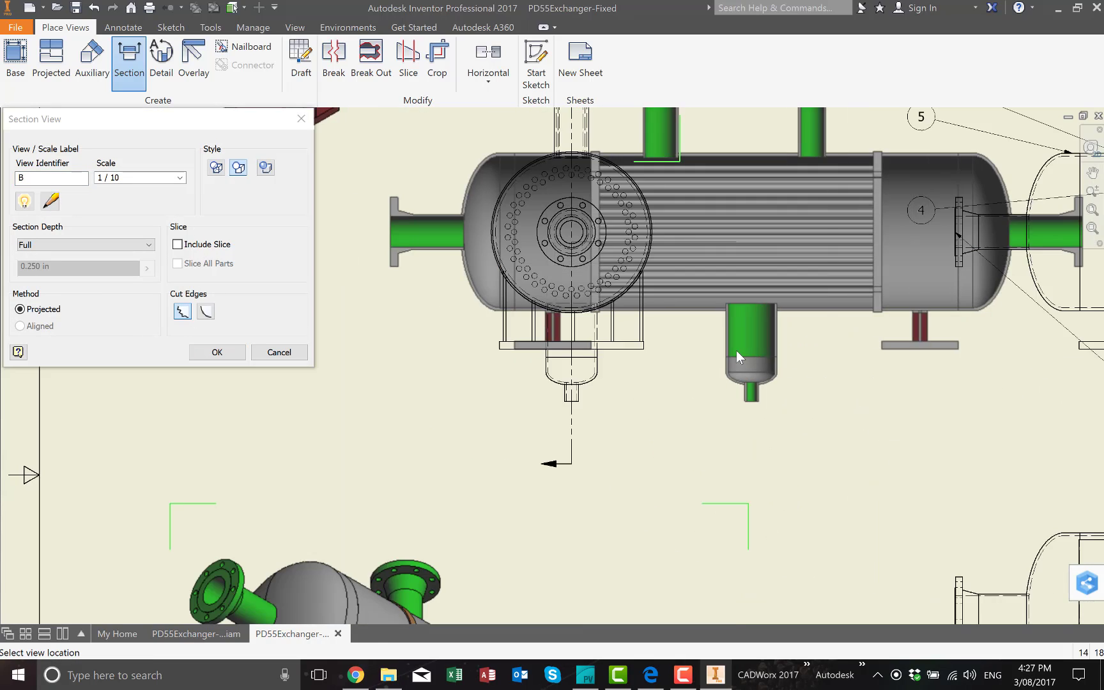
{"action": "scroll", "coordinate": [740, 348], "scroll_direction": "down", "scroll_amount": 5}
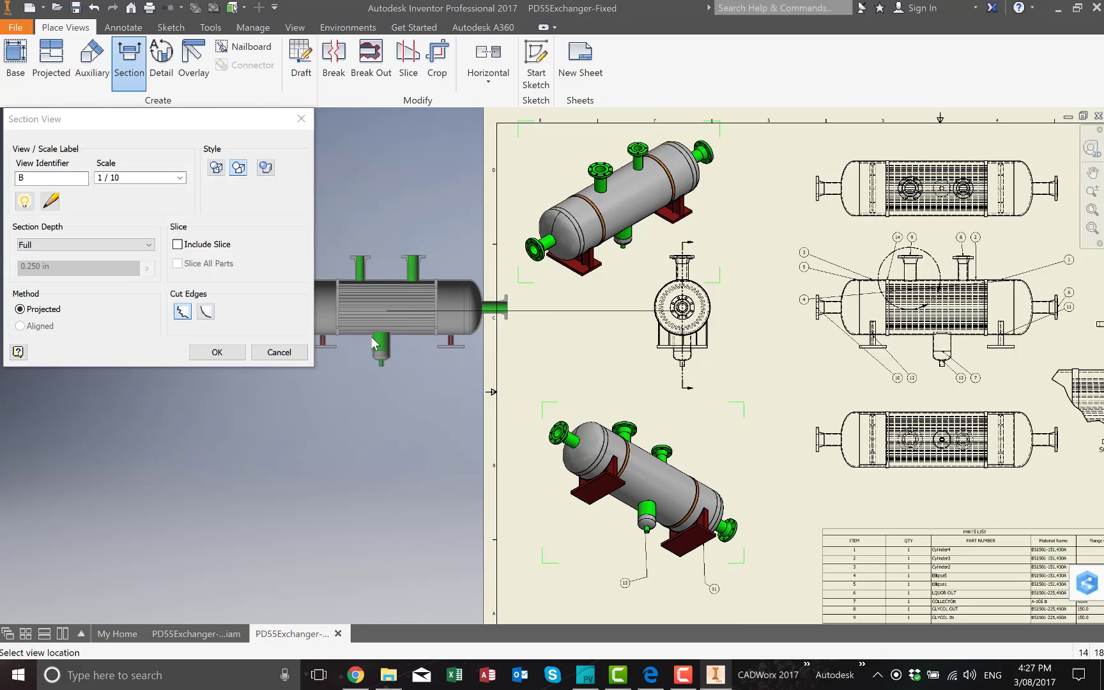
{"action": "left_click", "coordinate": [338, 343]}
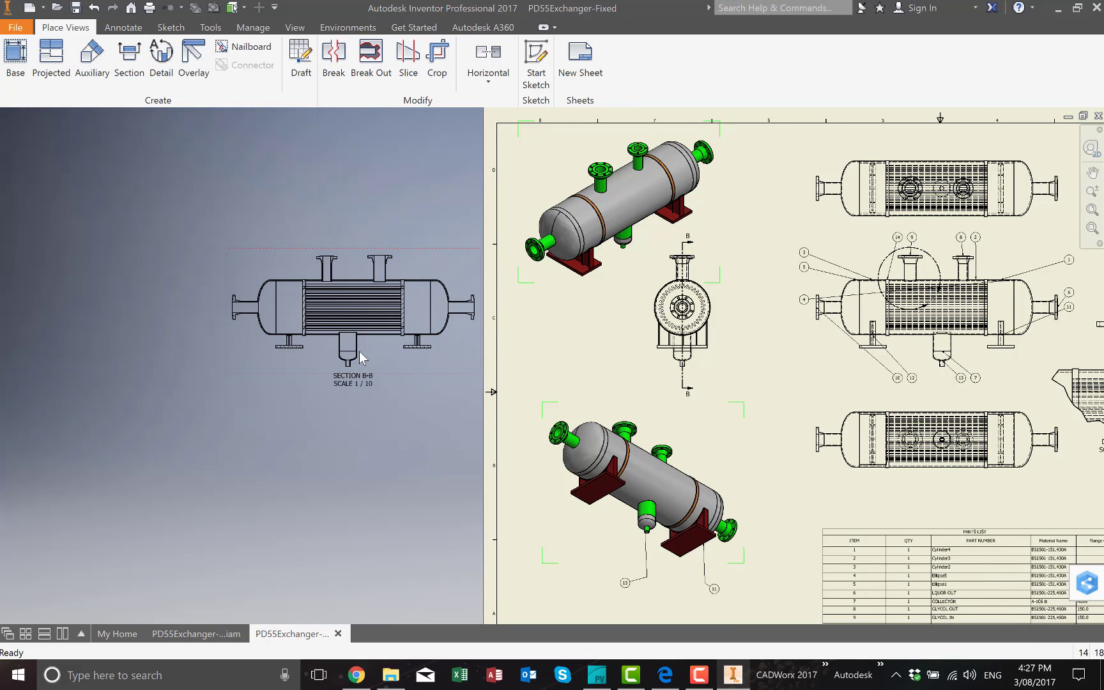
{"action": "right_click", "coordinate": [382, 379]}
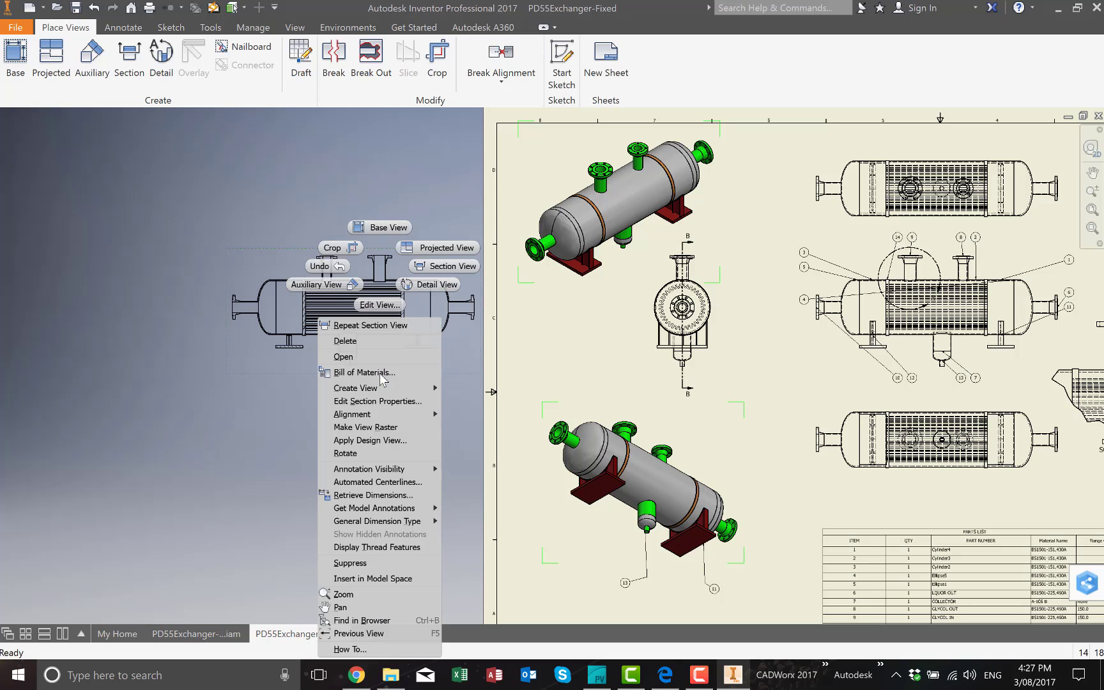
{"action": "left_click", "coordinate": [370, 341]}
{"action": "key", "text": "Return"}
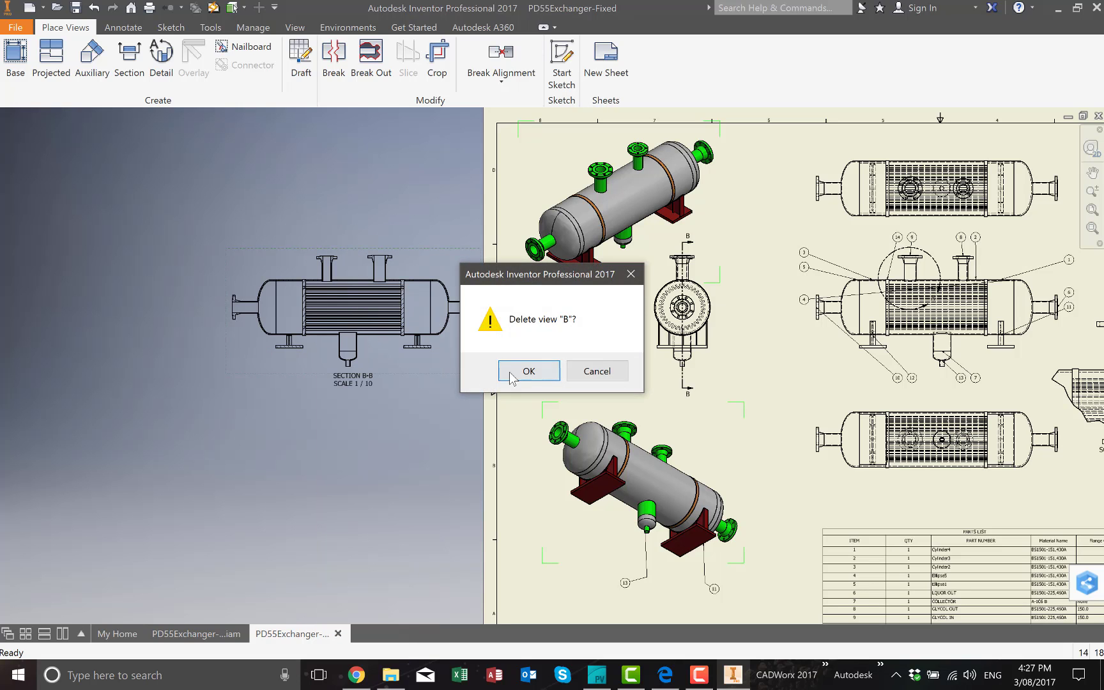
{"action": "key", "text": "Home"}
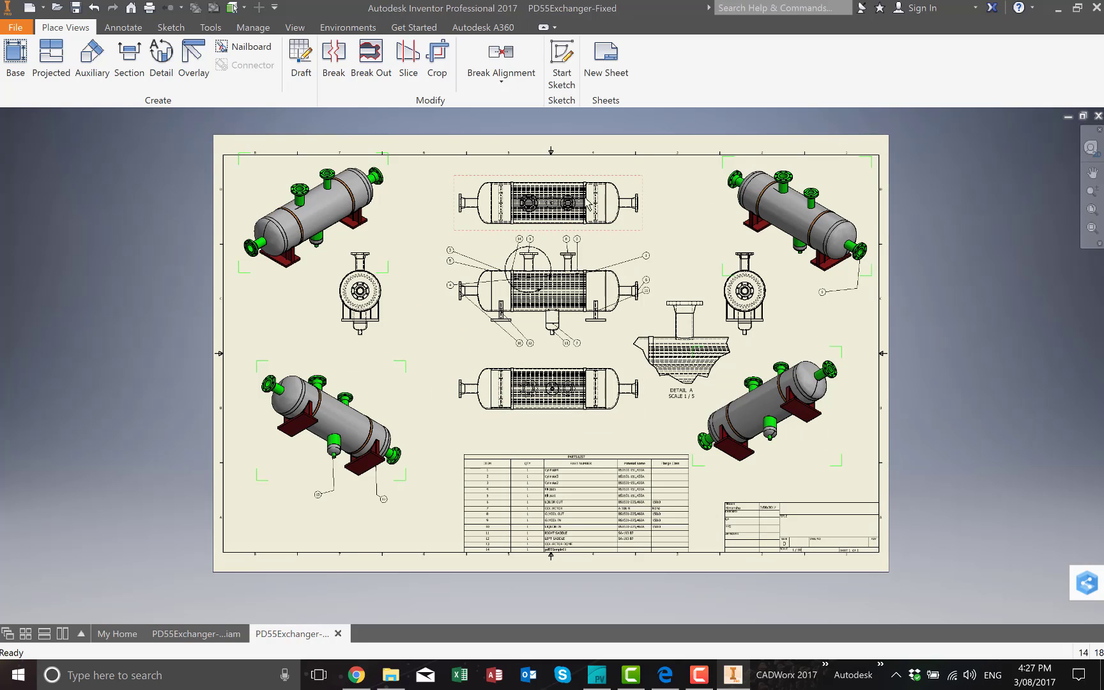
Attach a fillet weld symbol to the left saddle's joint with the shell on the front view
{"action": "left_click", "coordinate": [115, 28]}
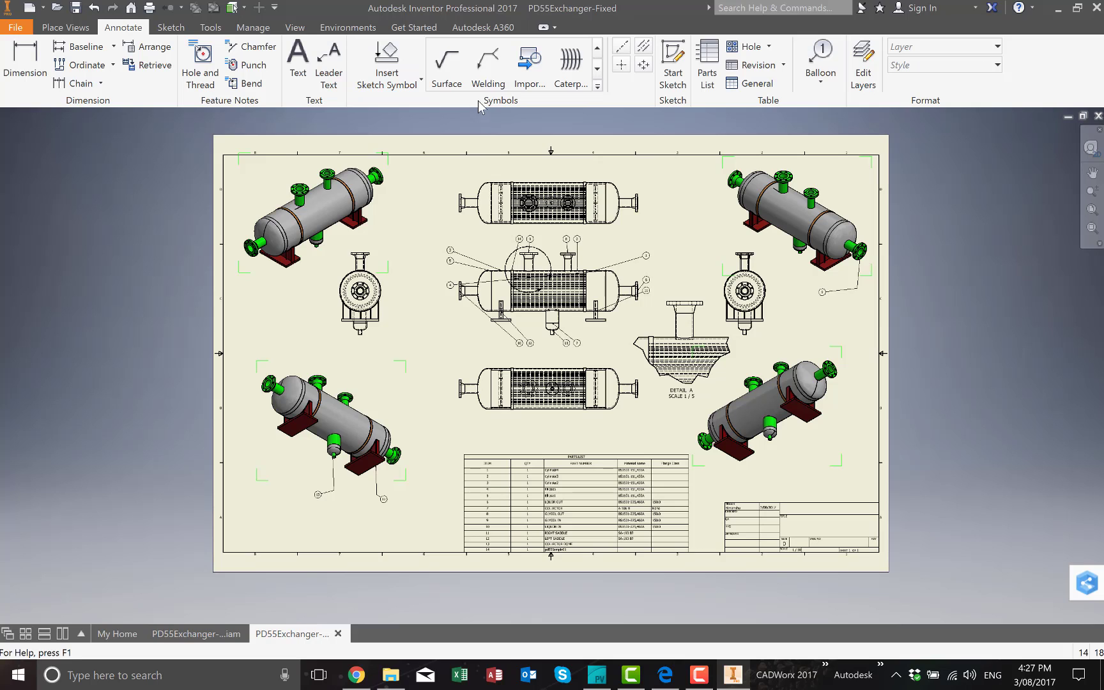
{"action": "left_click", "coordinate": [488, 63]}
{"action": "scroll", "coordinate": [486, 277], "scroll_direction": "down", "scroll_amount": 3}
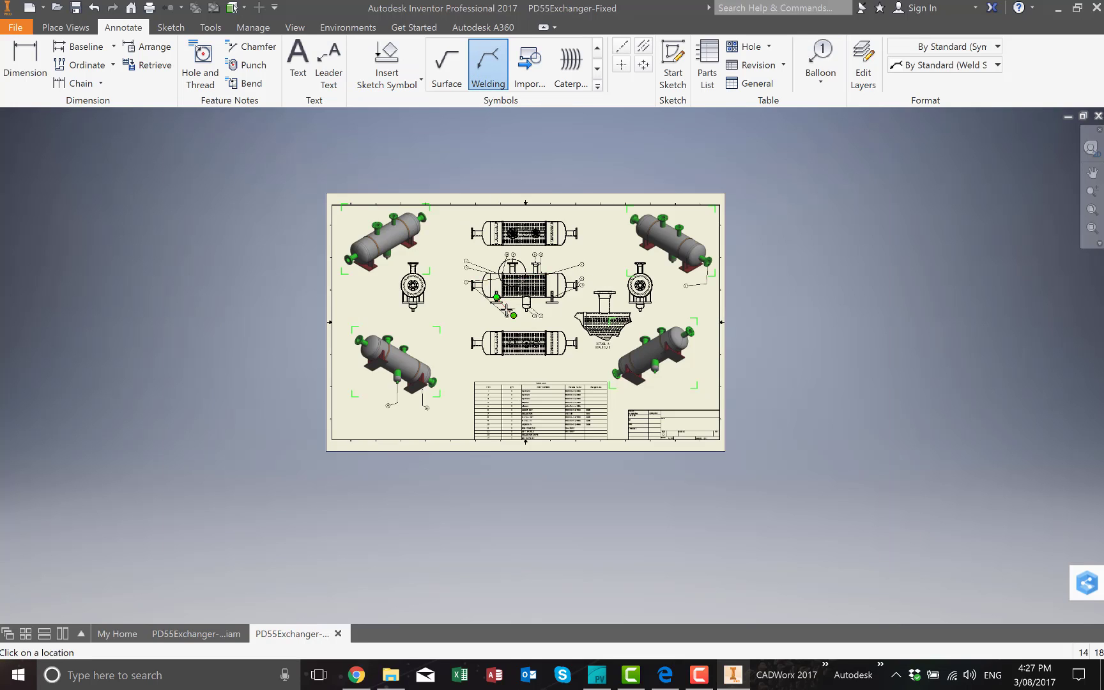
{"action": "scroll", "coordinate": [507, 311], "scroll_direction": "up", "scroll_amount": 5}
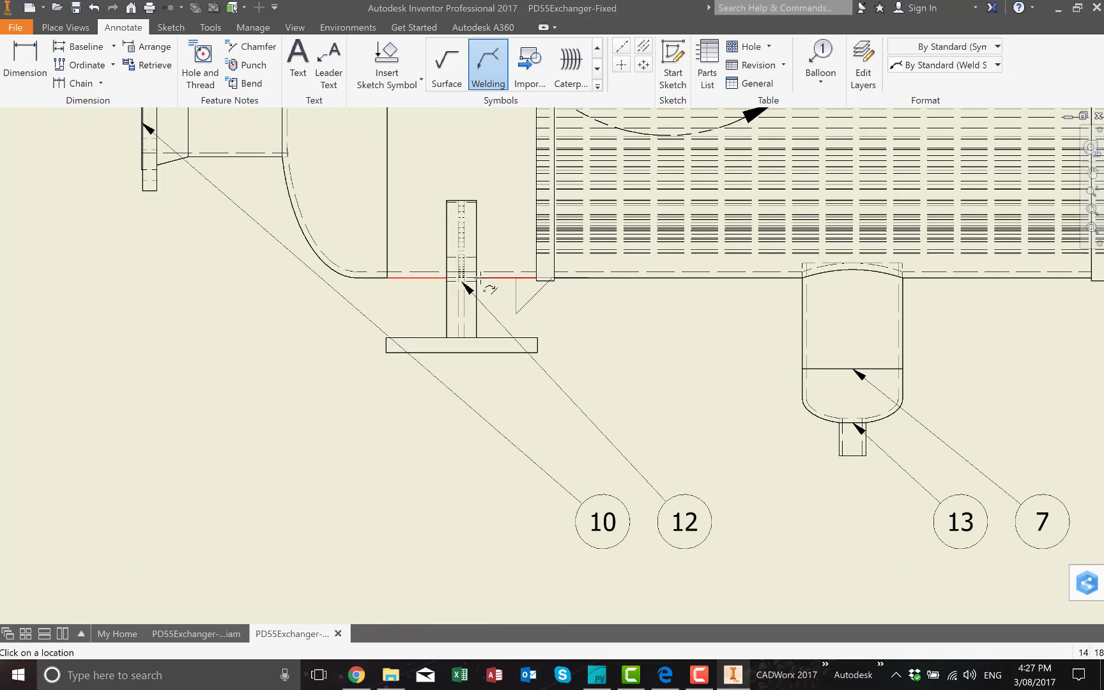
{"action": "left_click", "coordinate": [481, 279]}
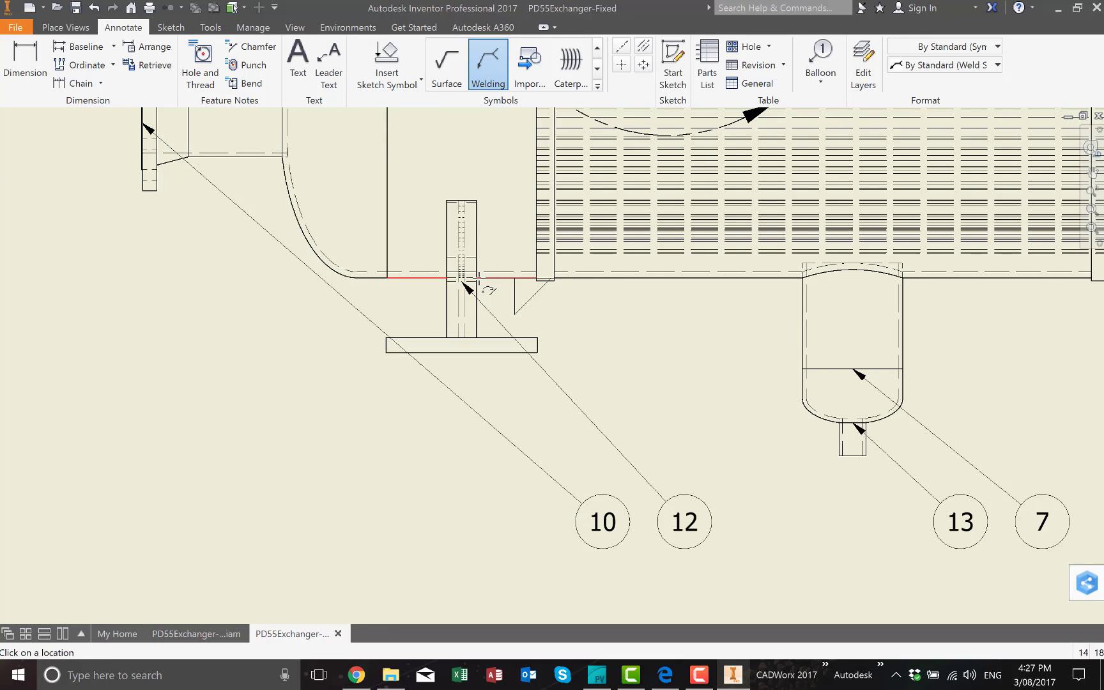
{"action": "right_click", "coordinate": [607, 347]}
{"action": "left_click", "coordinate": [673, 342]}
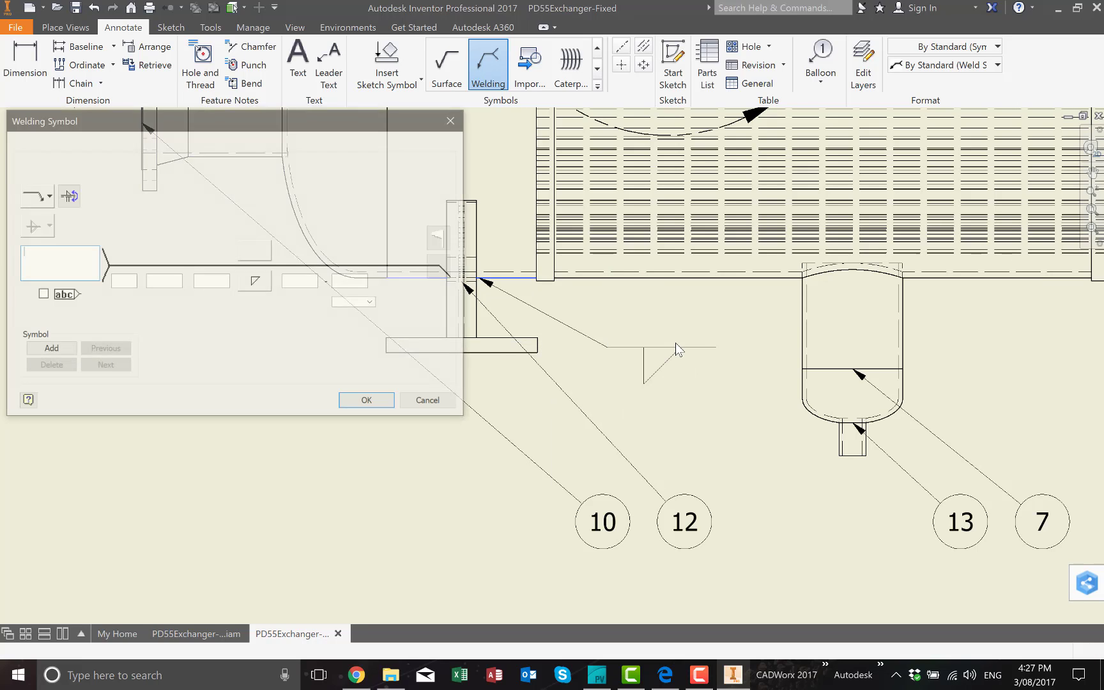
{"action": "left_click", "coordinate": [368, 402]}
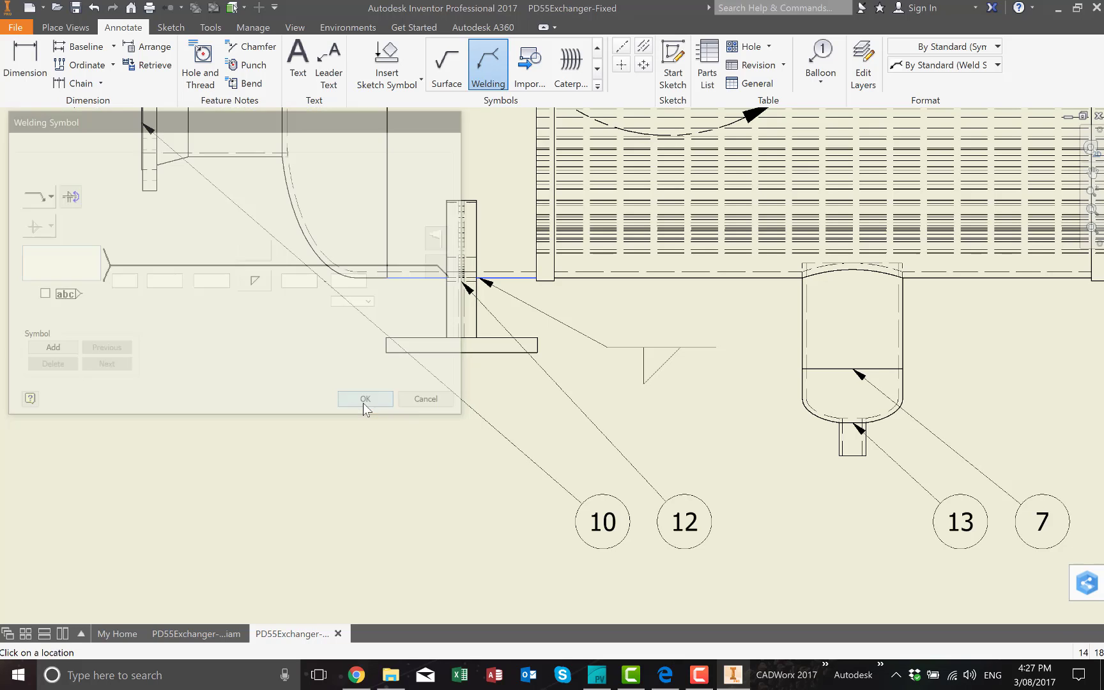
{"action": "right_click", "coordinate": [642, 393]}
{"action": "left_click", "coordinate": [572, 393]}
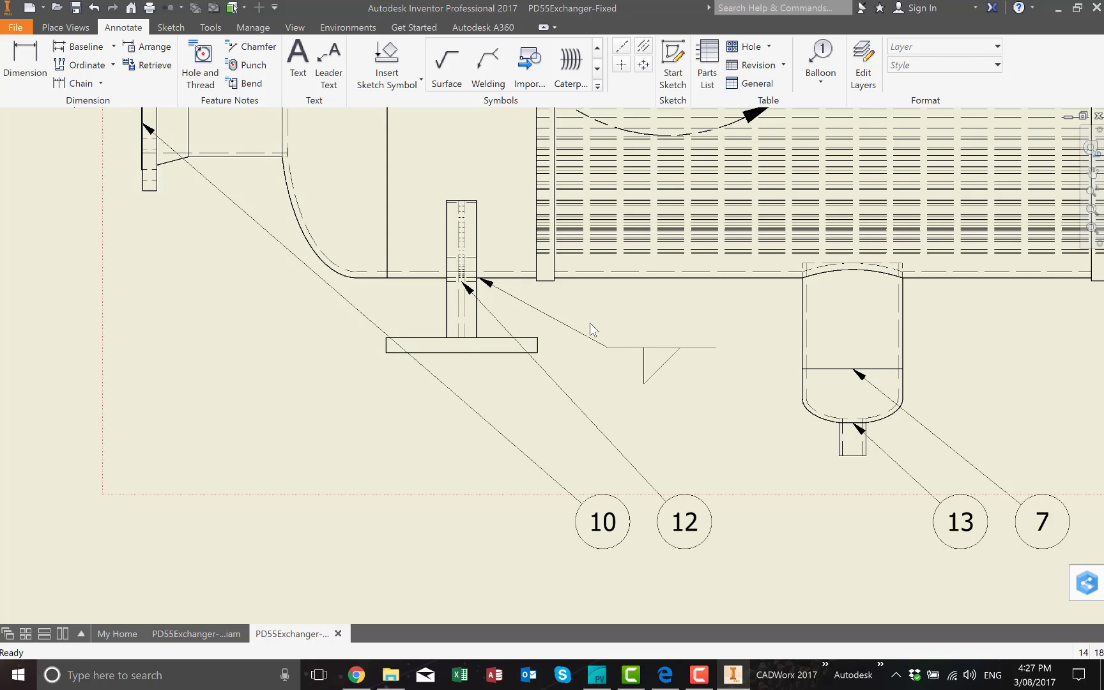
{"action": "scroll", "coordinate": [592, 322], "scroll_direction": "up", "scroll_amount": 4}
{"action": "scroll", "coordinate": [593, 322], "scroll_direction": "down", "scroll_amount": 3}
{"action": "scroll", "coordinate": [592, 322], "scroll_direction": "down", "scroll_amount": 5}
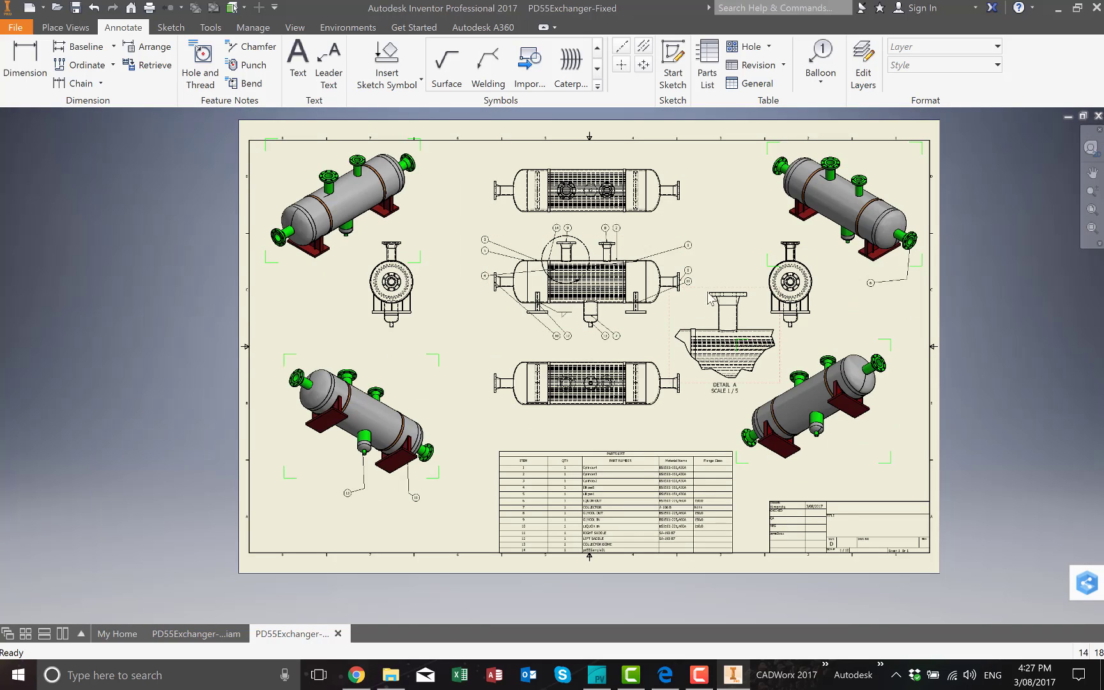
{"action": "middle_click_drag", "start_coordinate": [710, 299], "coordinate": [685, 342]}
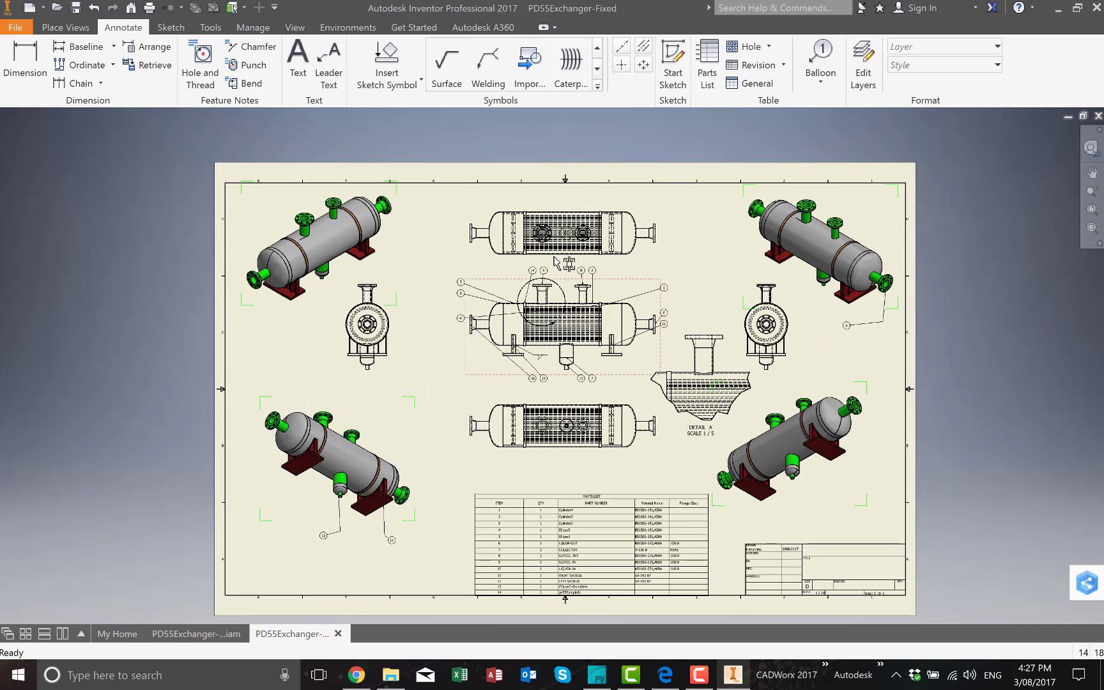